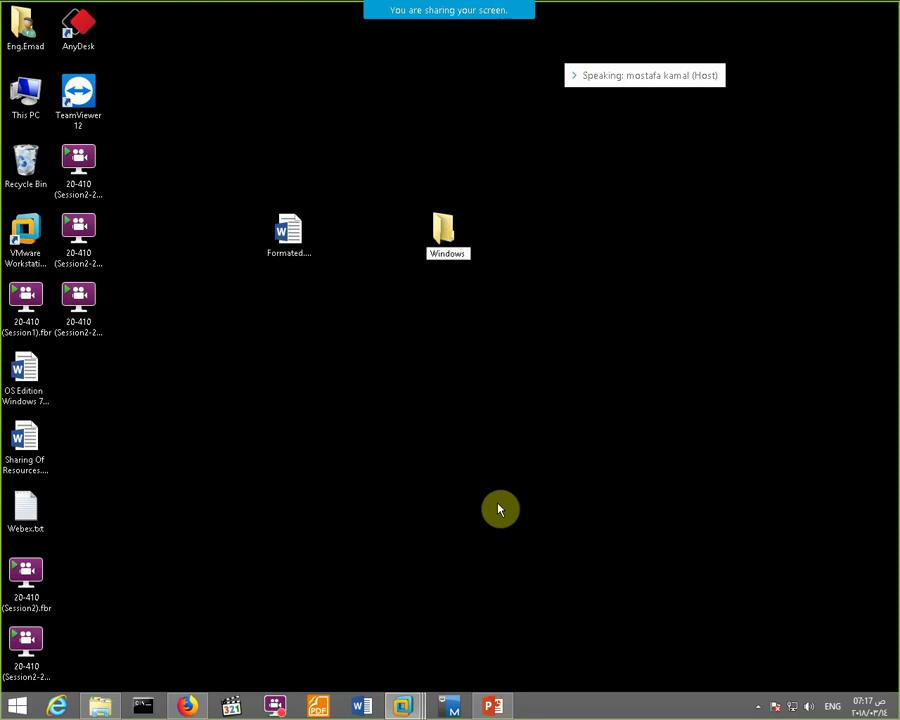
Step: Name the new desktop folder Windows Server 2012 R2 Core
{"action": "type", "text": "Serbve"}
{"action": "key", "text": "BackSpace"}
{"action": "key", "text": "BackSpace"}
{"action": "key", "text": "BackSpace"}
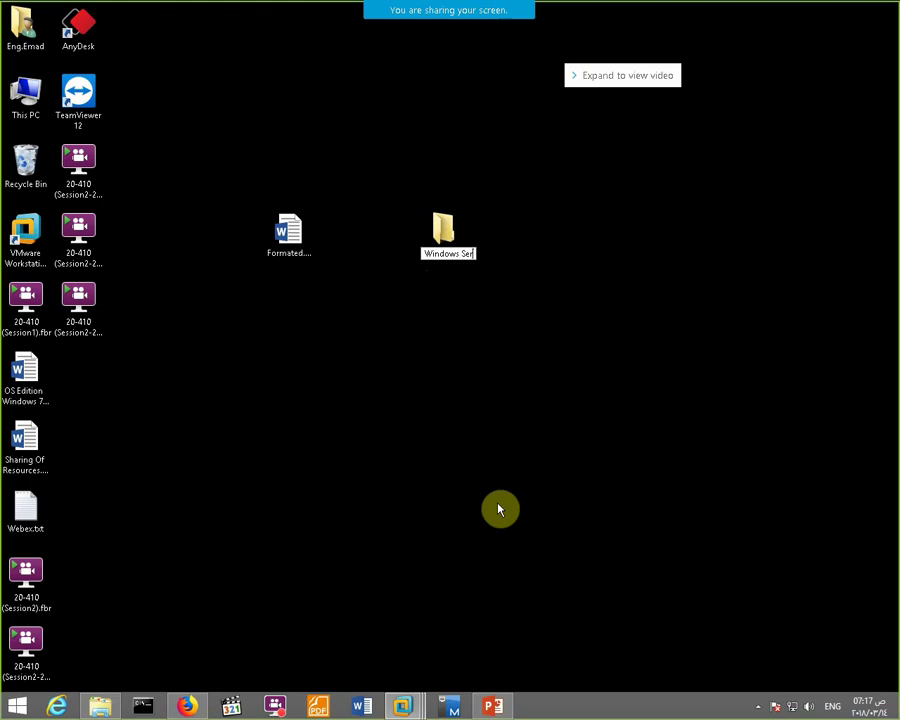
{"action": "type", "text": "ver"}
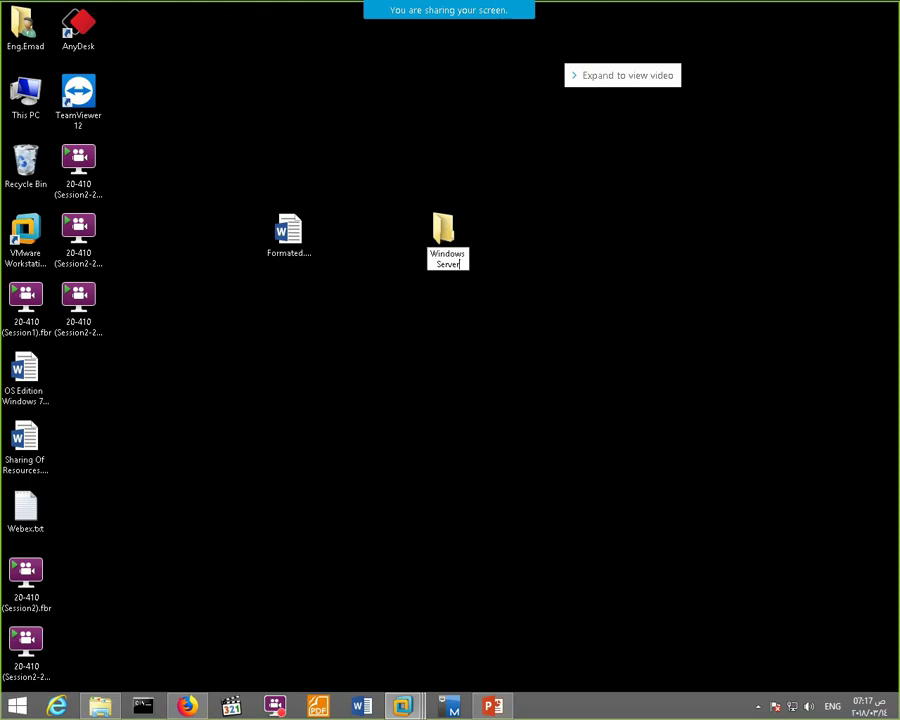
{"action": "type", "text": " 2012"}
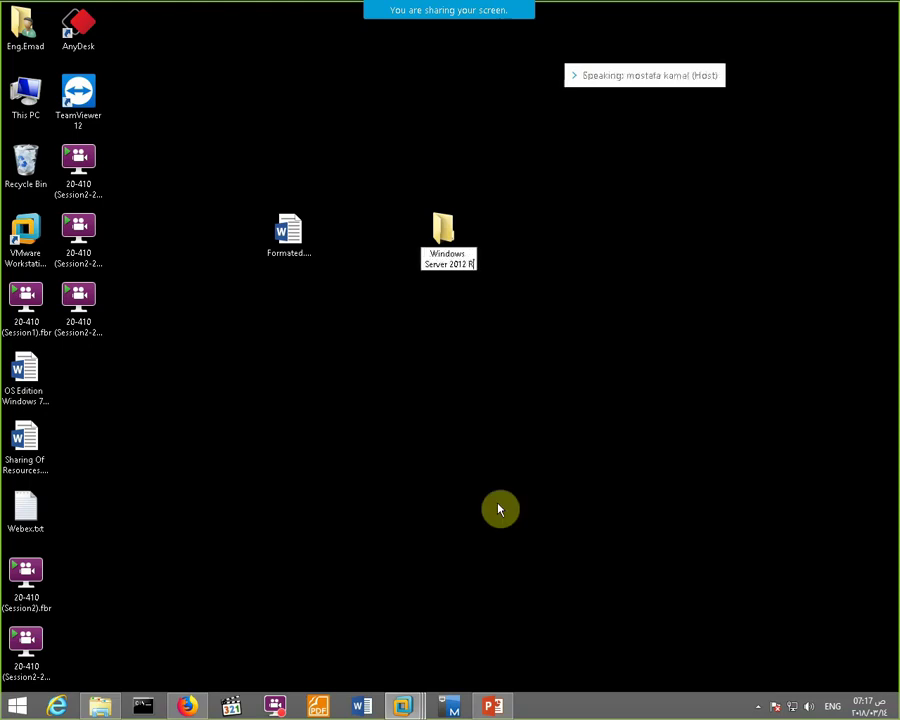
{"action": "type", "text": " R2 Core"}
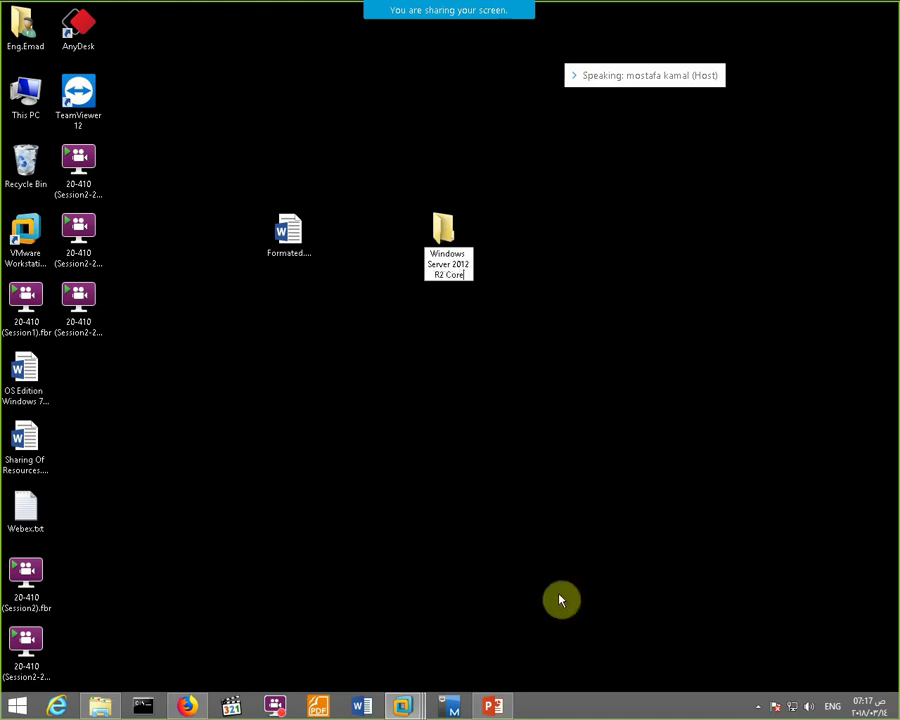
{"action": "key", "text": "Return"}
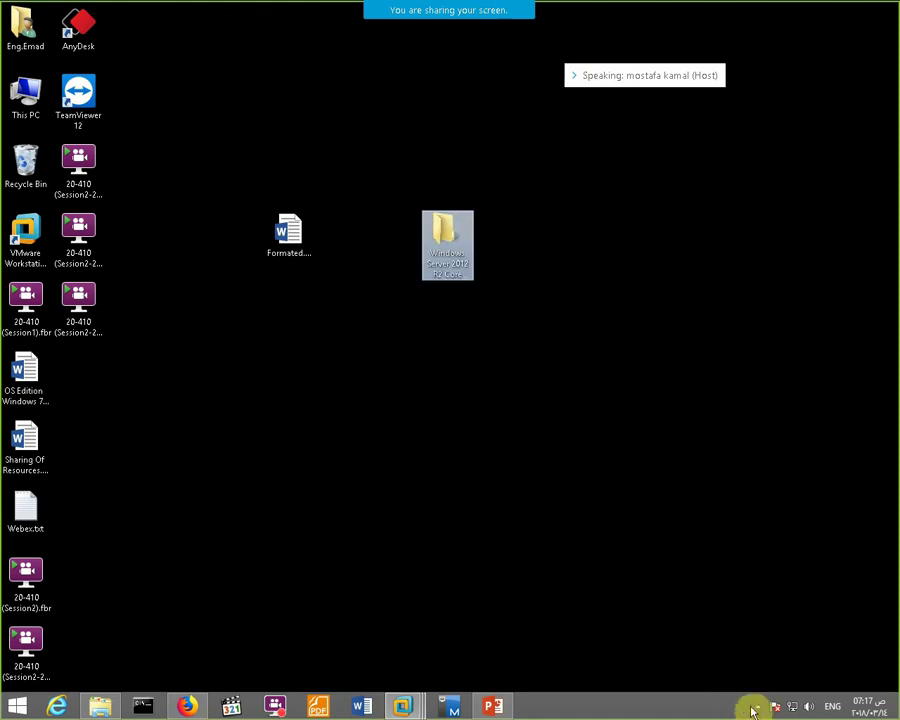
{"action": "left_click", "coordinate": [758, 706]}
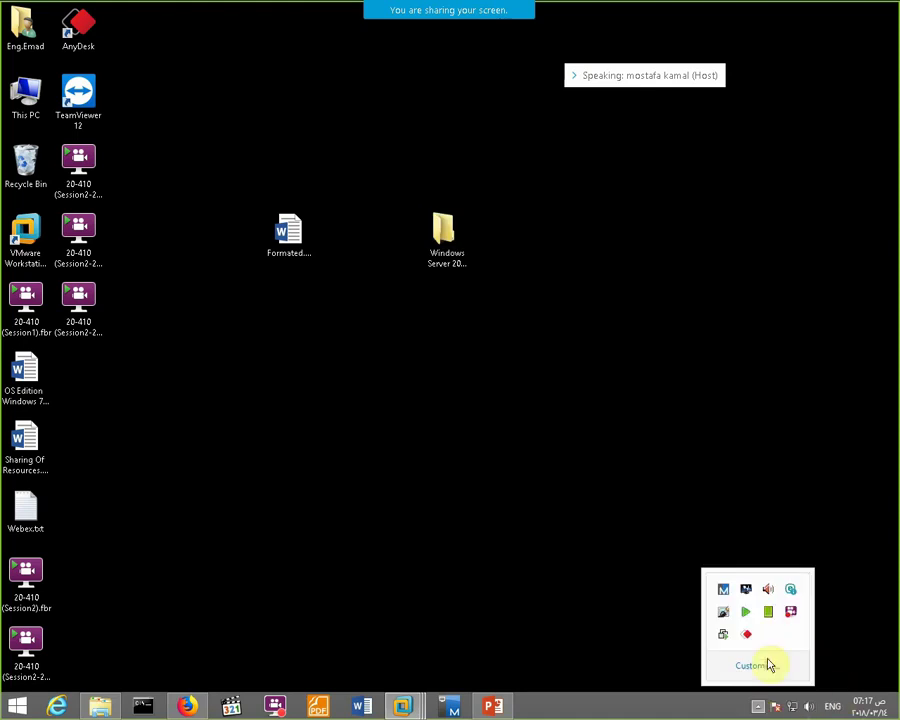
{"action": "left_click", "coordinate": [791, 612]}
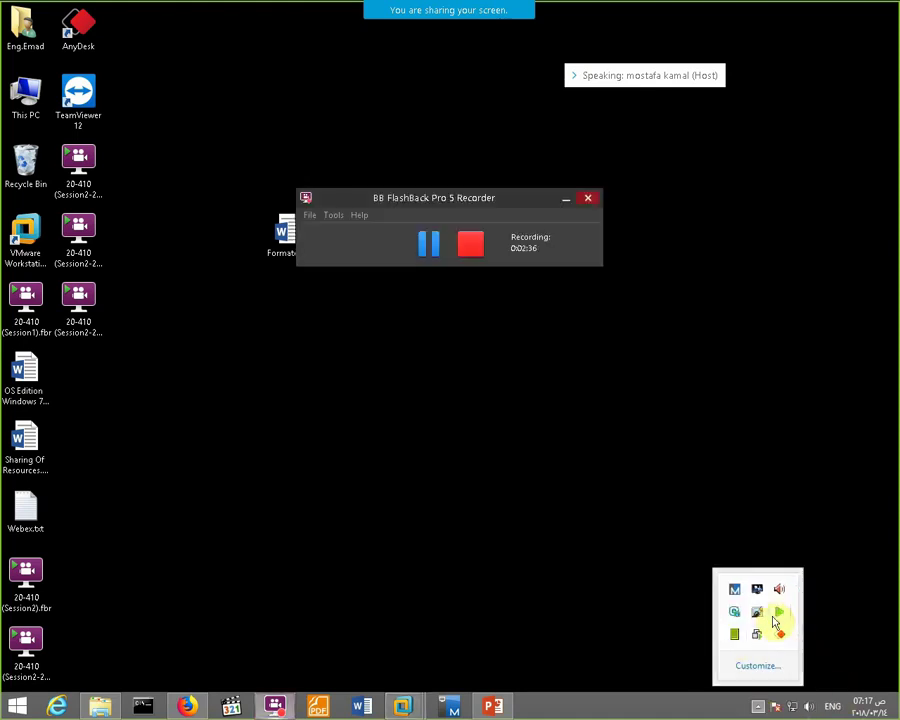
{"action": "left_click", "coordinate": [432, 254]}
{"action": "left_click", "coordinate": [432, 250]}
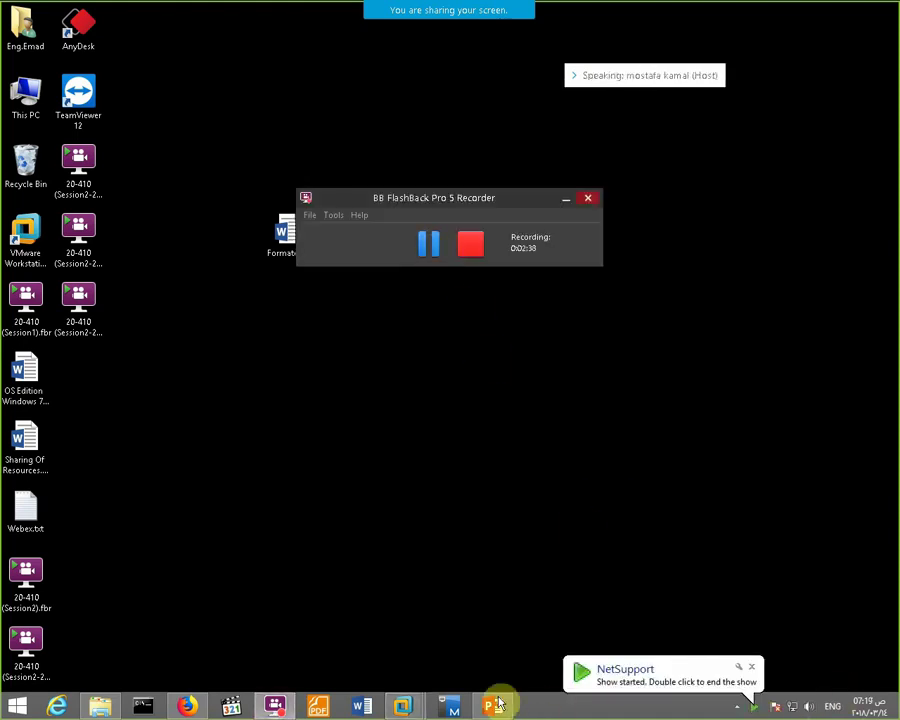
{"action": "left_click", "coordinate": [565, 205]}
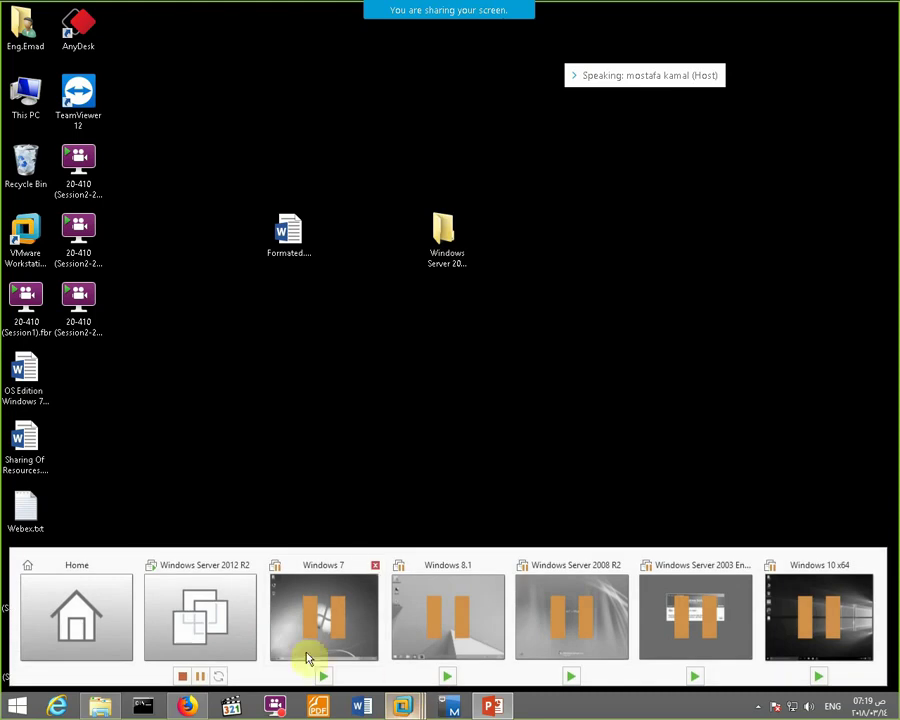
Step: Switch to VMware Workstation and start a new virtual machine with the option "I will install the operating system later"
{"action": "left_click", "coordinate": [194, 626]}
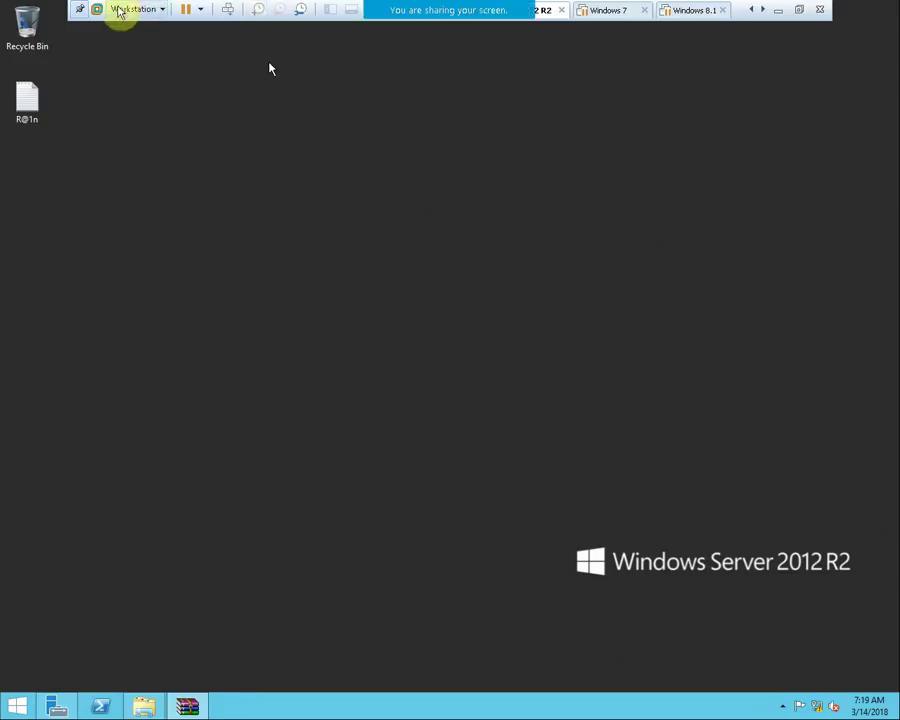
{"action": "left_click", "coordinate": [130, 9]}
{"action": "mouse_move", "coordinate": [136, 28]}
{"action": "left_click", "coordinate": [216, 30]}
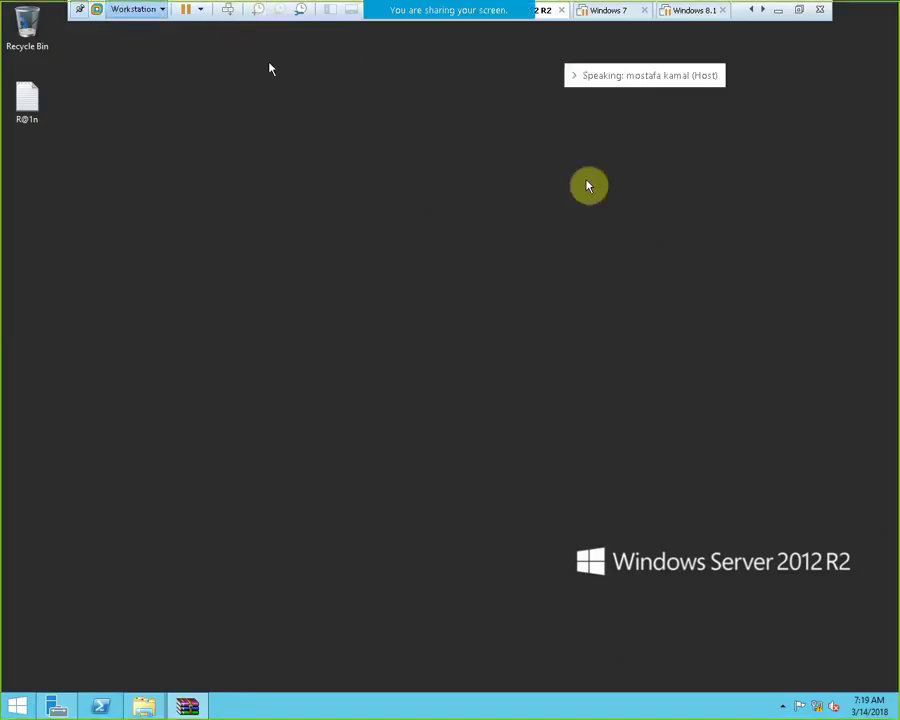
{"action": "left_click", "coordinate": [511, 498]}
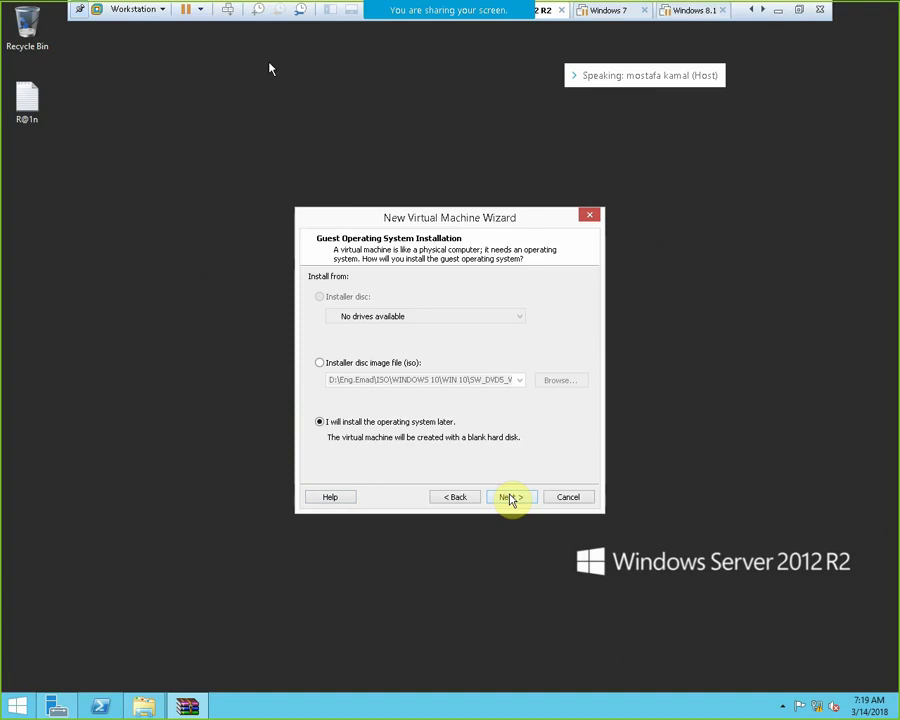
{"action": "left_click", "coordinate": [510, 497]}
Step: Choose Windows Server 2012 as the Microsoft Windows guest operating system version for the virtual machine
{"action": "left_click", "coordinate": [367, 391]}
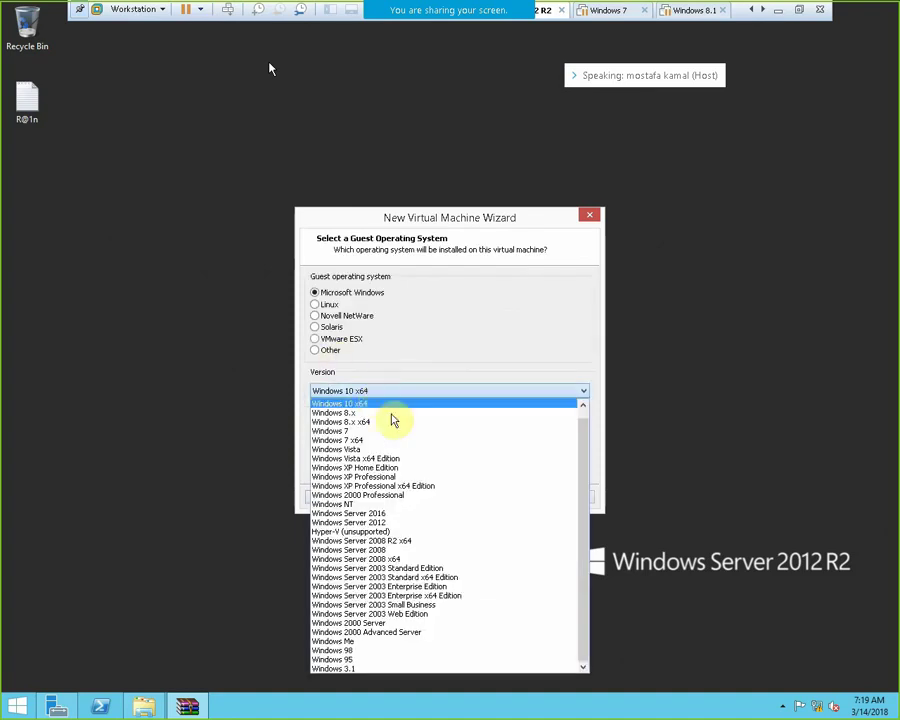
{"action": "left_click", "coordinate": [418, 521]}
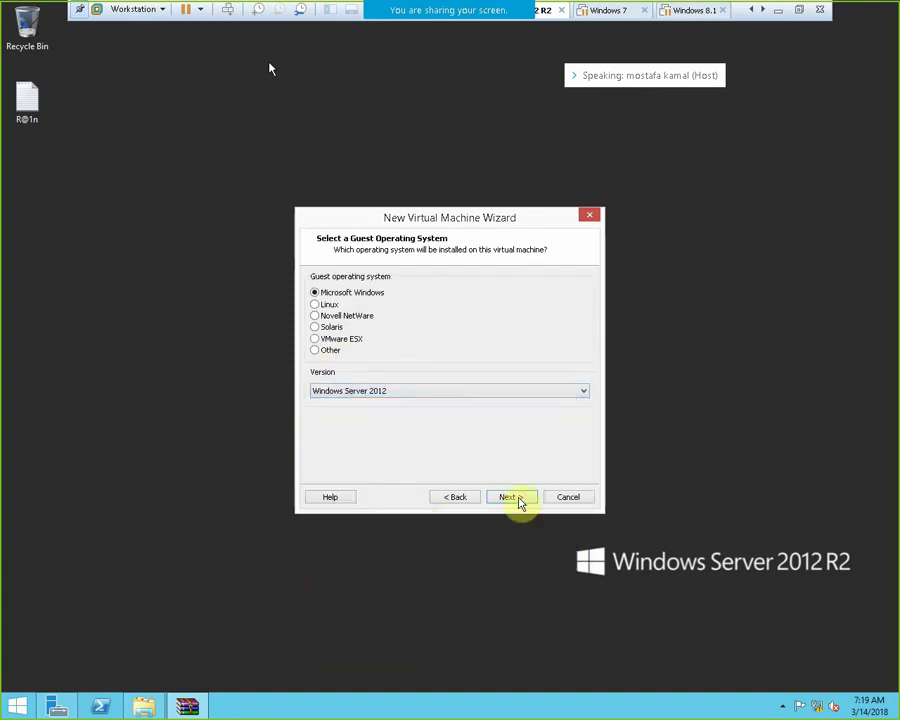
{"action": "left_click", "coordinate": [513, 499]}
Step: Set the virtual machine's location to the Windows Server 2012 R2 Core folder on the desktop
{"action": "left_click", "coordinate": [560, 336]}
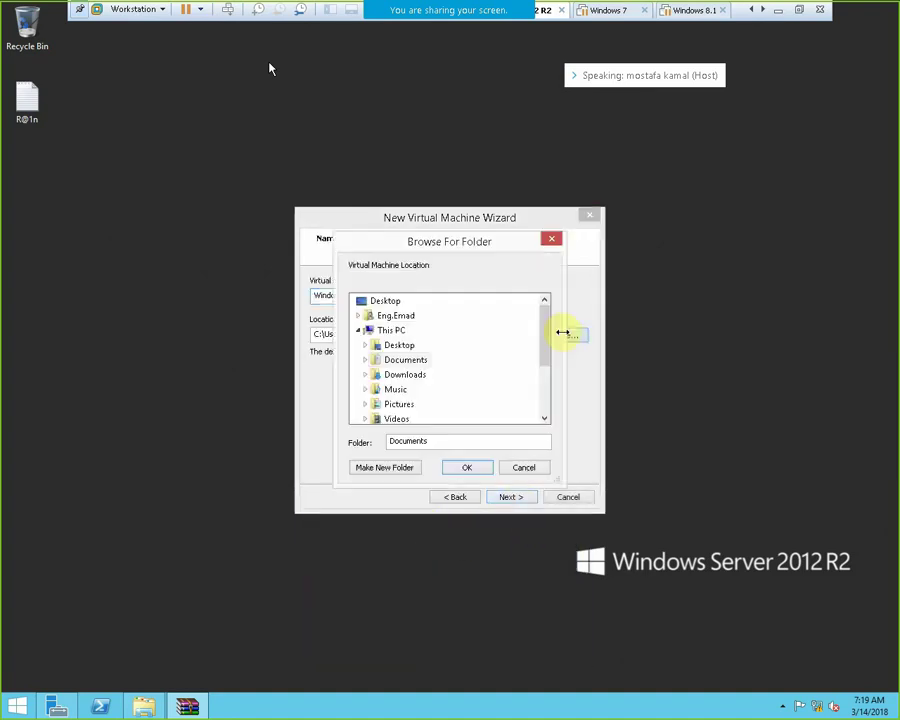
{"action": "left_click", "coordinate": [390, 300]}
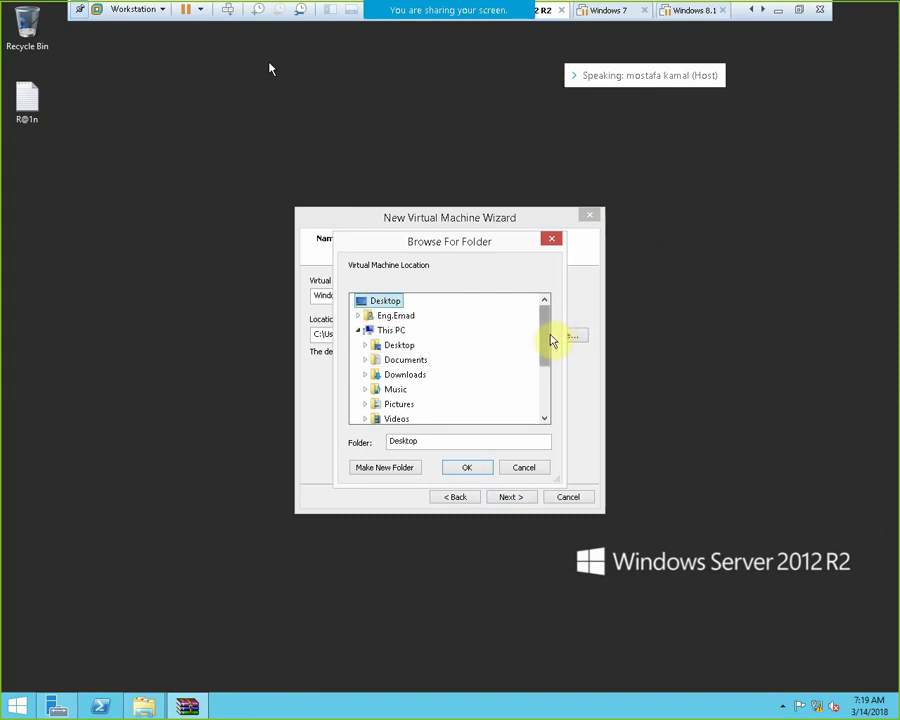
{"action": "left_click_drag", "start_coordinate": [546, 337], "coordinate": [543, 402]}
{"action": "left_click", "coordinate": [466, 405]}
{"action": "left_click", "coordinate": [488, 468]}
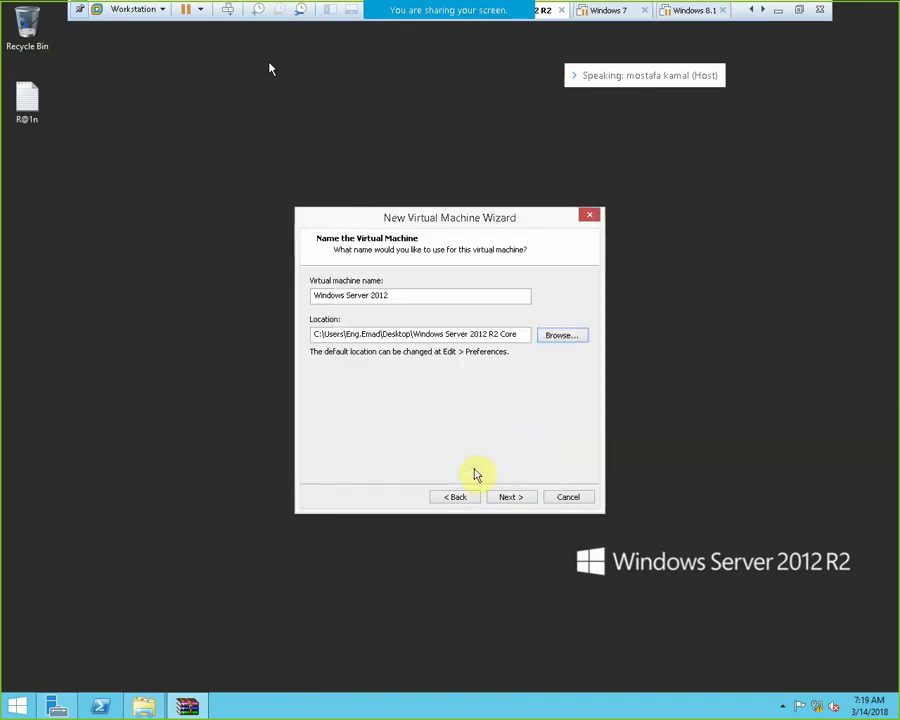
{"action": "left_click", "coordinate": [510, 497]}
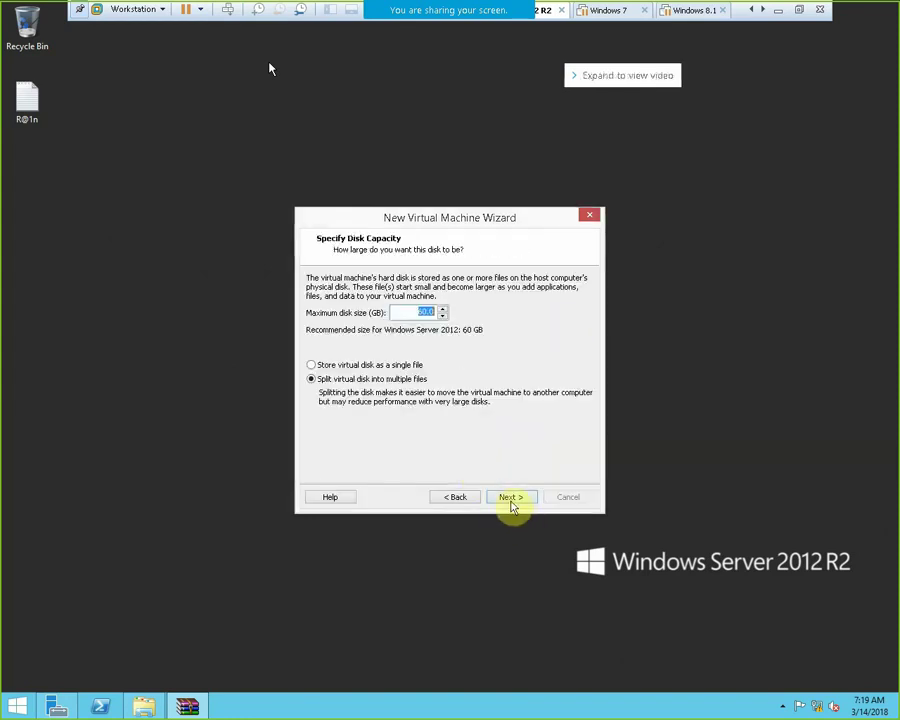
Step: Store the virtual disk as a single file and set the network adapter to Host-only in the custom hardware
{"action": "left_click", "coordinate": [370, 365]}
{"action": "left_click", "coordinate": [516, 497]}
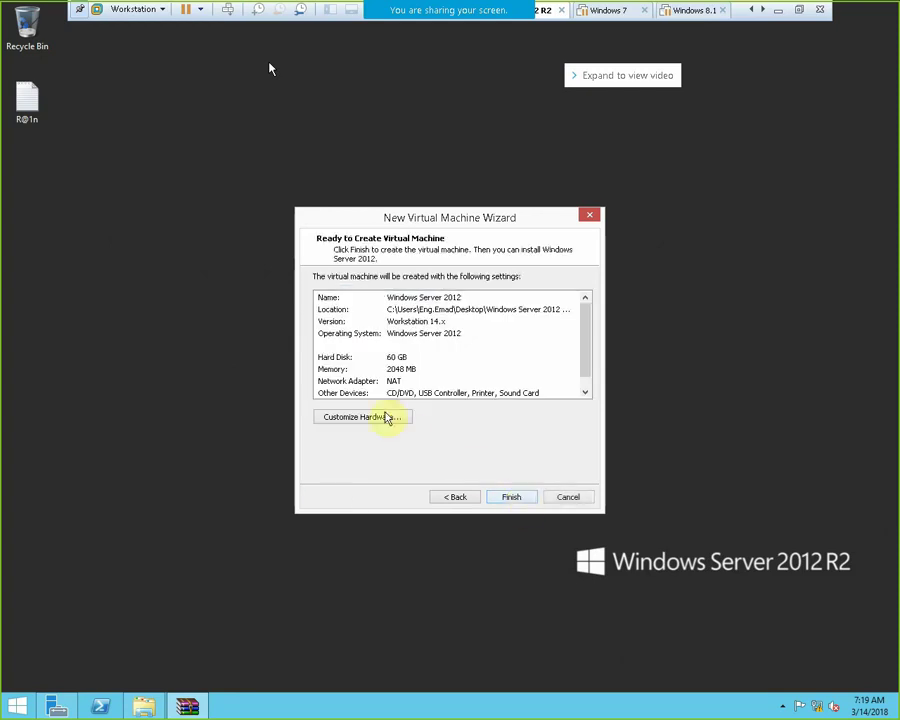
{"action": "left_click", "coordinate": [388, 416]}
{"action": "left_click", "coordinate": [325, 251]}
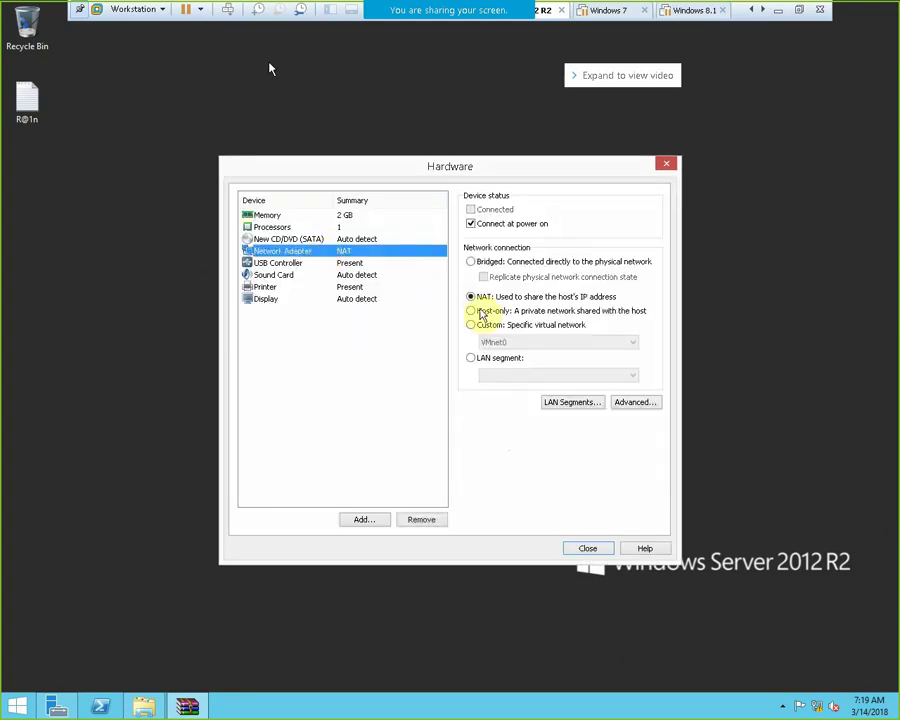
{"action": "left_click", "coordinate": [471, 310]}
Step: Attach the ISO image from the 2012R2x64 subfolder of the ISO folder on drive D to the CD/DVD drive
{"action": "left_click", "coordinate": [330, 240]}
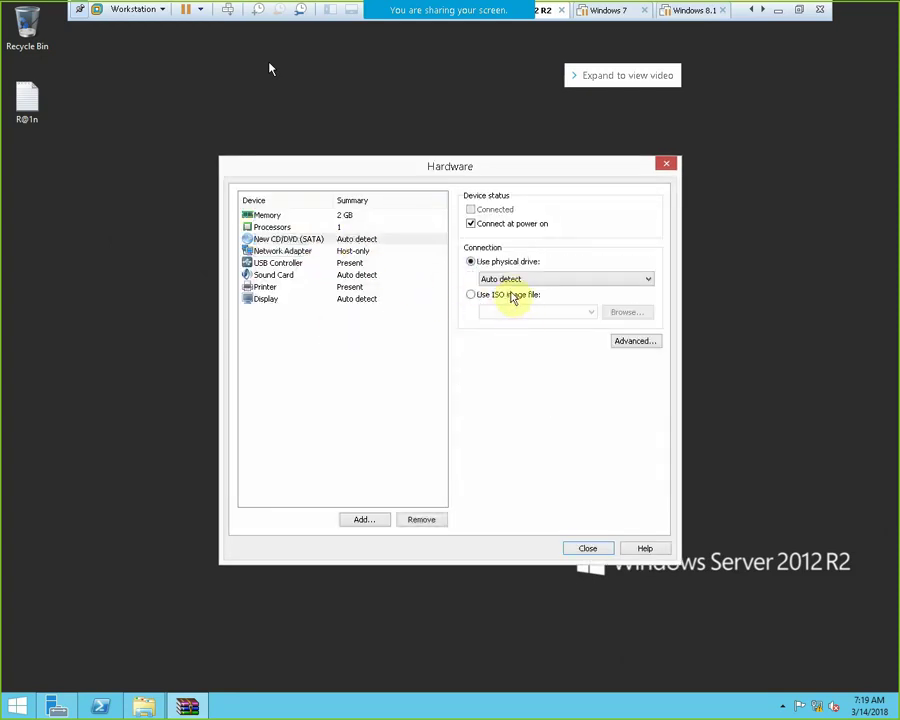
{"action": "left_click", "coordinate": [510, 295]}
{"action": "left_click", "coordinate": [627, 312]}
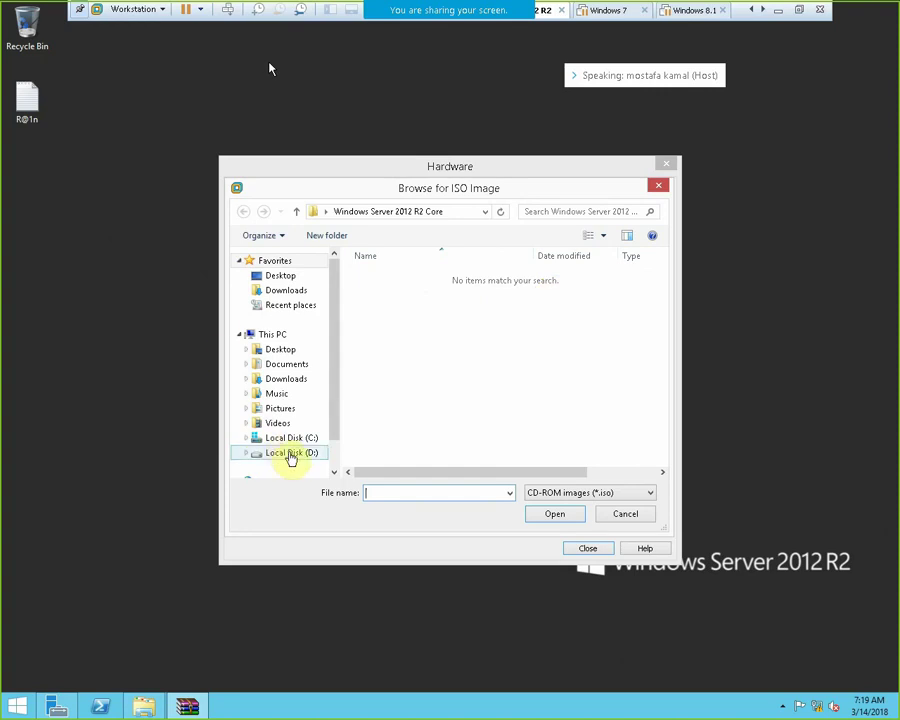
{"action": "left_click", "coordinate": [291, 452]}
{"action": "double_click", "coordinate": [404, 278]}
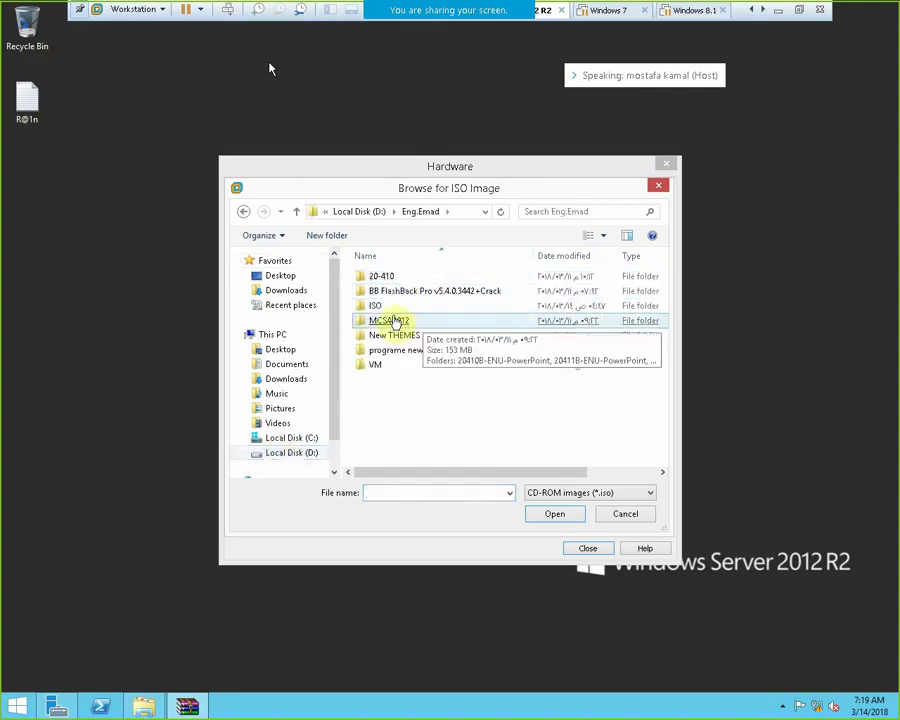
{"action": "double_click", "coordinate": [446, 307]}
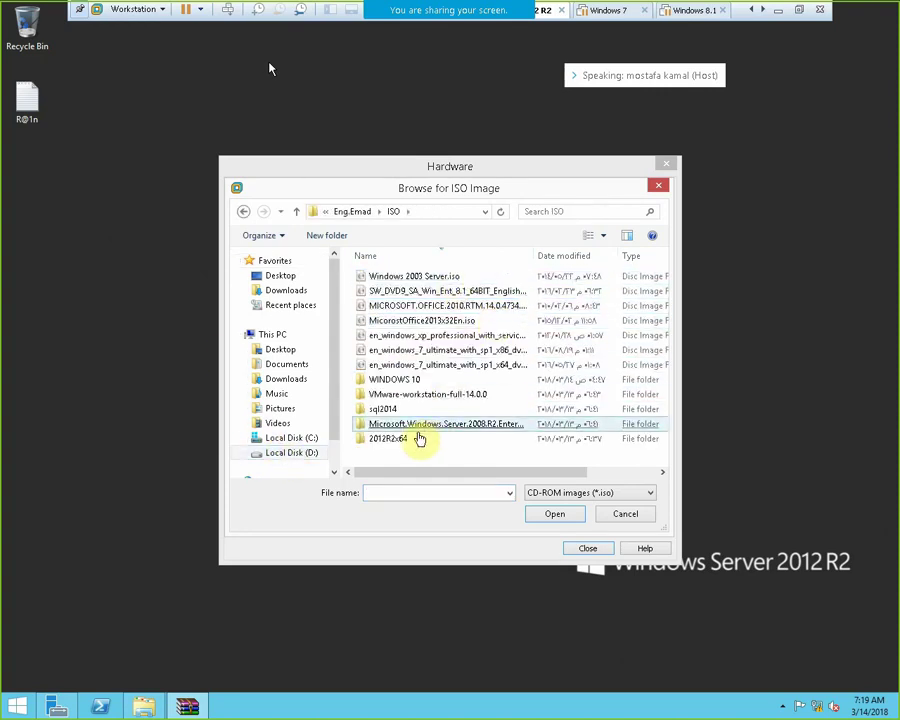
{"action": "double_click", "coordinate": [416, 440]}
{"action": "double_click", "coordinate": [384, 287]}
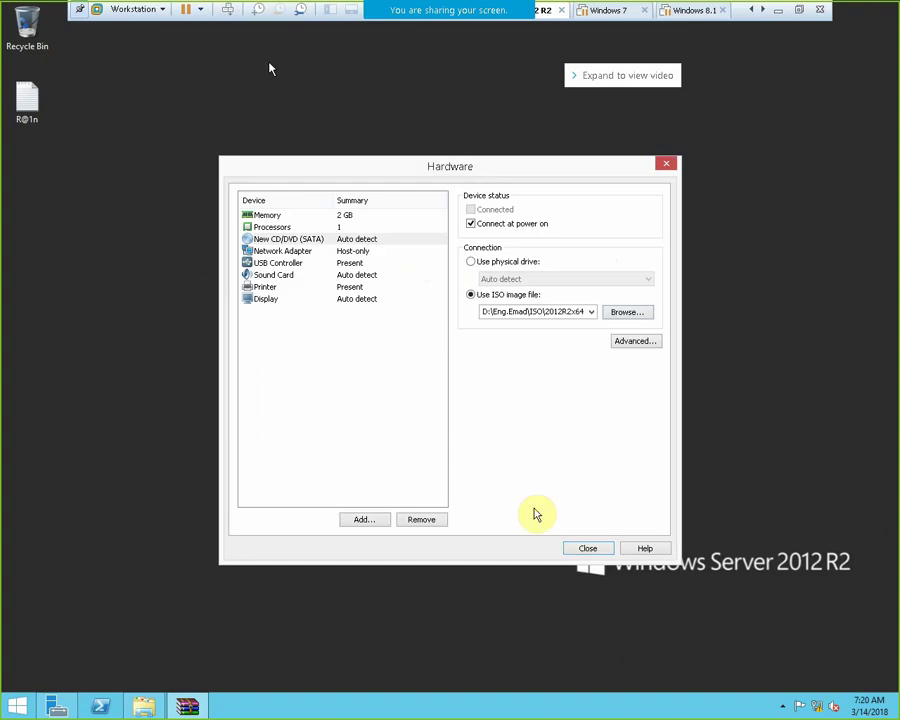
Step: Finish creating the Windows Server 2012 virtual machine and power it on
{"action": "left_click", "coordinate": [579, 547]}
{"action": "left_click", "coordinate": [511, 500]}
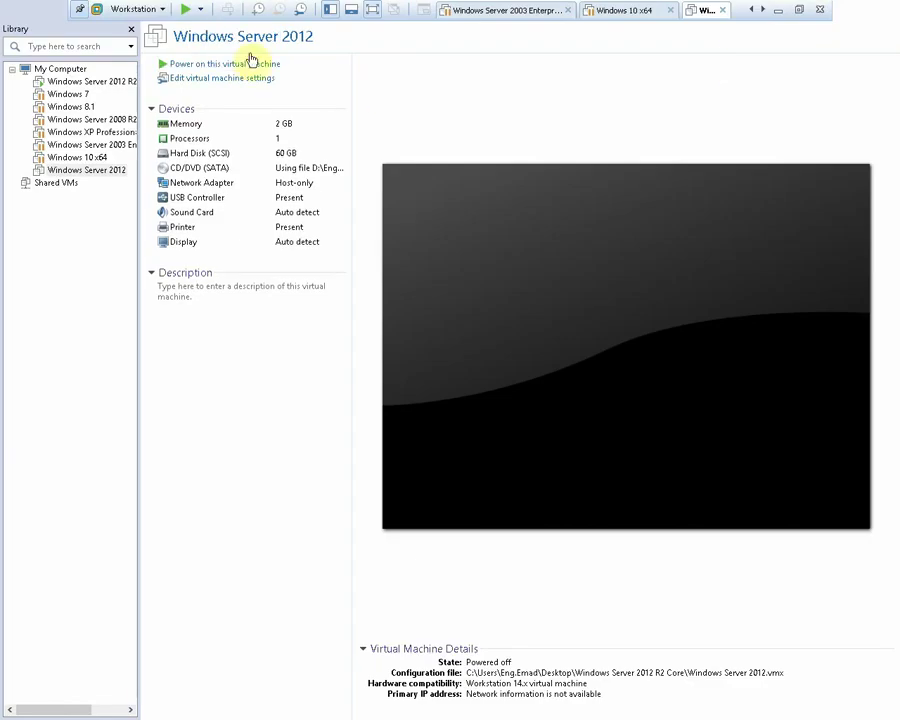
{"action": "left_click", "coordinate": [249, 63]}
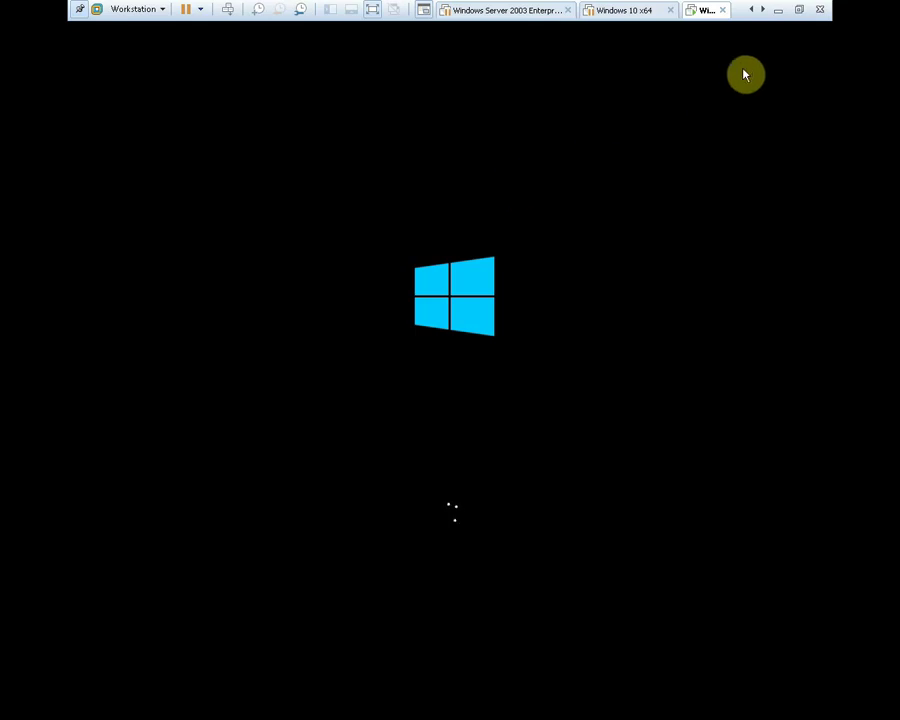
{"action": "left_click", "coordinate": [778, 9]}
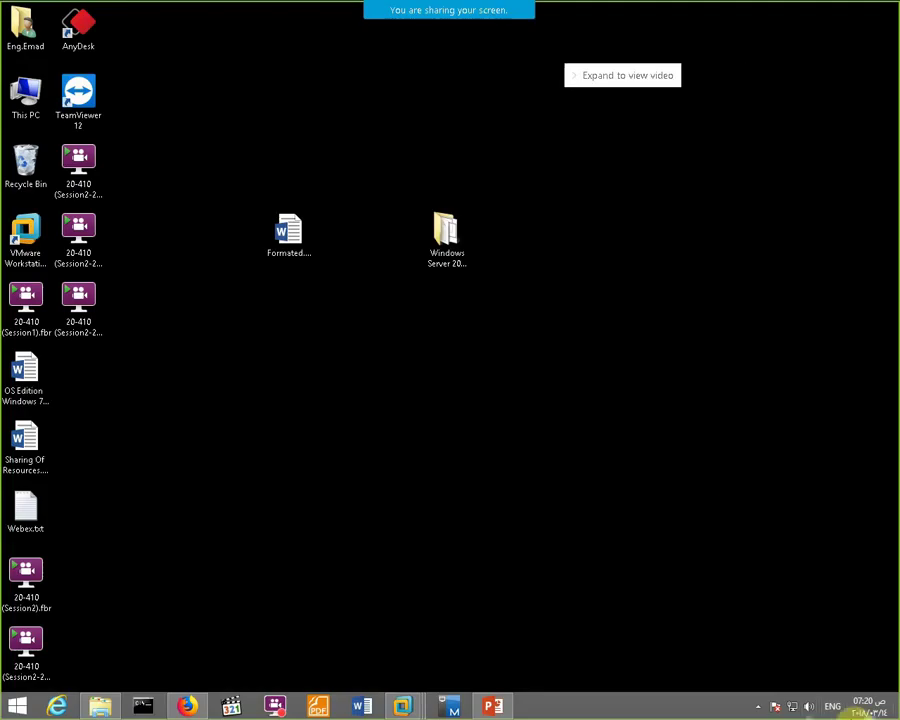
{"action": "left_click", "coordinate": [759, 707]}
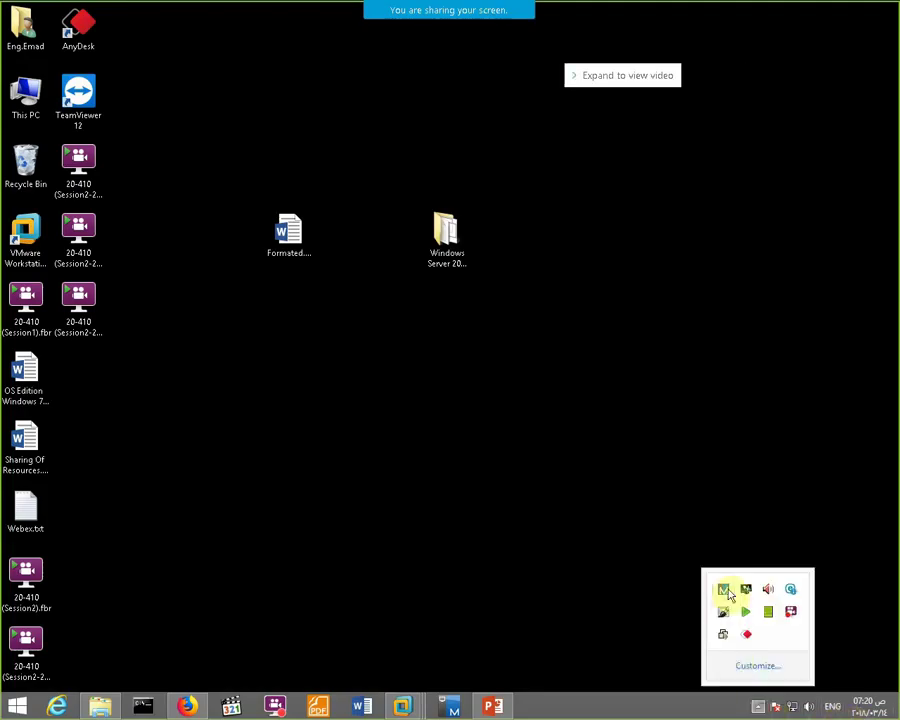
{"action": "left_click", "coordinate": [791, 611]}
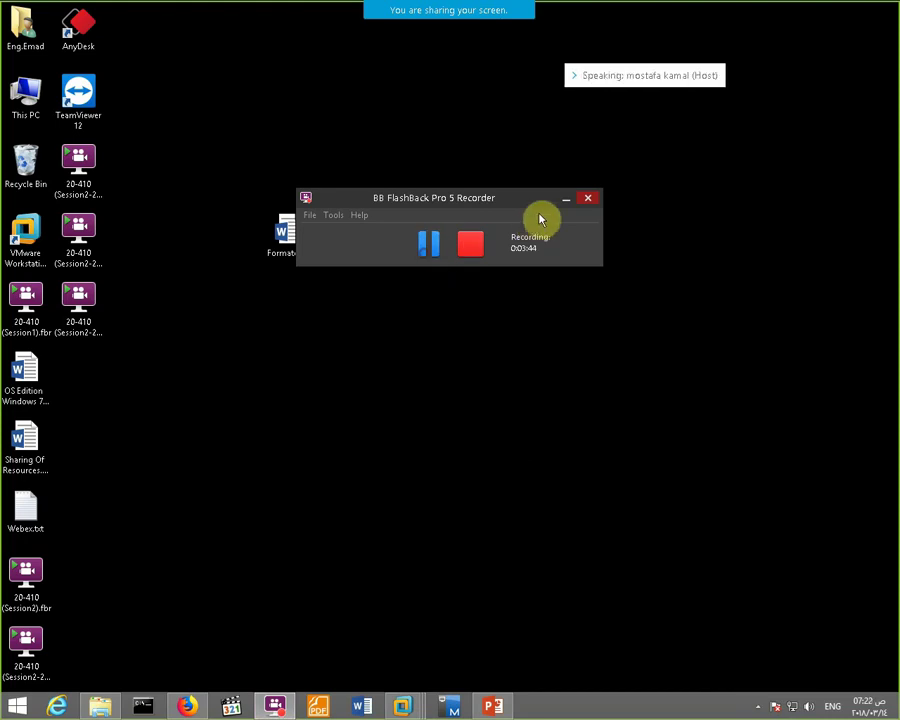
{"action": "left_click", "coordinate": [565, 199]}
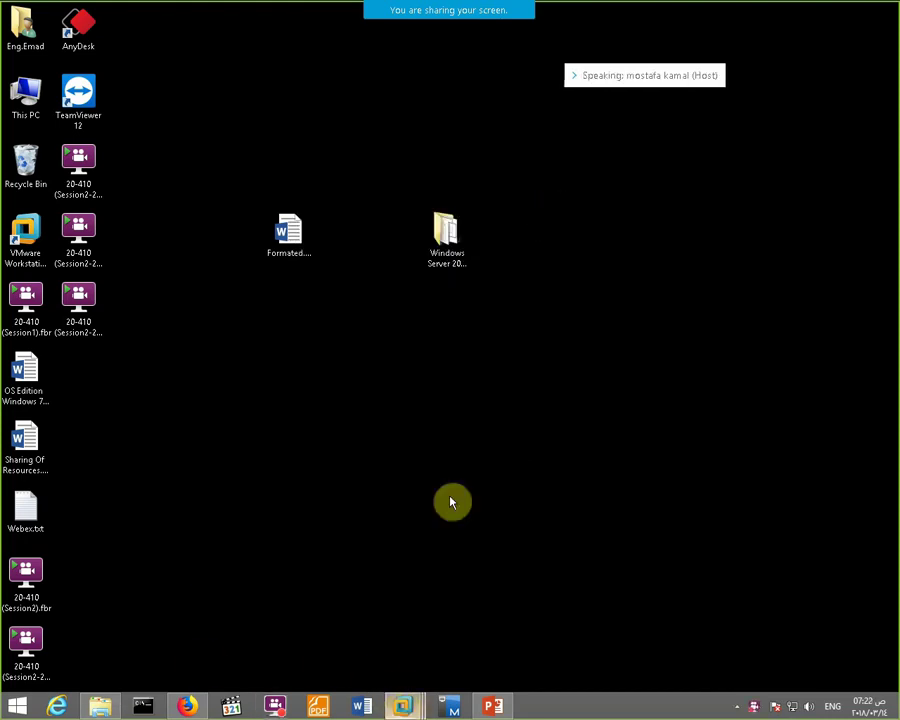
{"action": "left_click", "coordinate": [753, 708]}
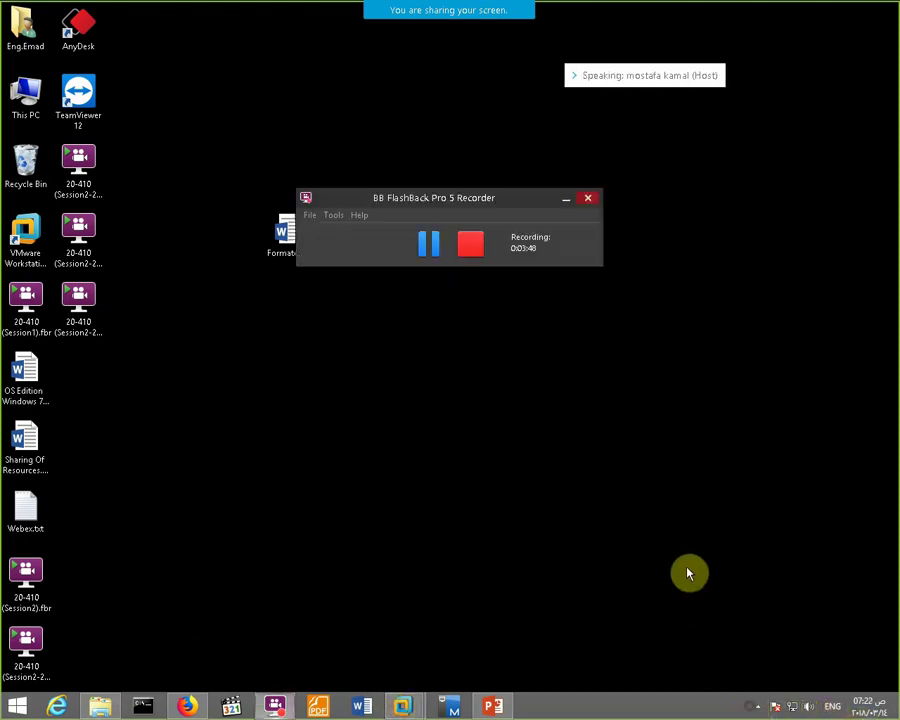
{"action": "left_click", "coordinate": [565, 199]}
Step: Return to the Windows Server 2012 virtual machine and accept English (United States) and the US keyboard in Windows Setup
{"action": "mouse_move", "coordinate": [403, 706]}
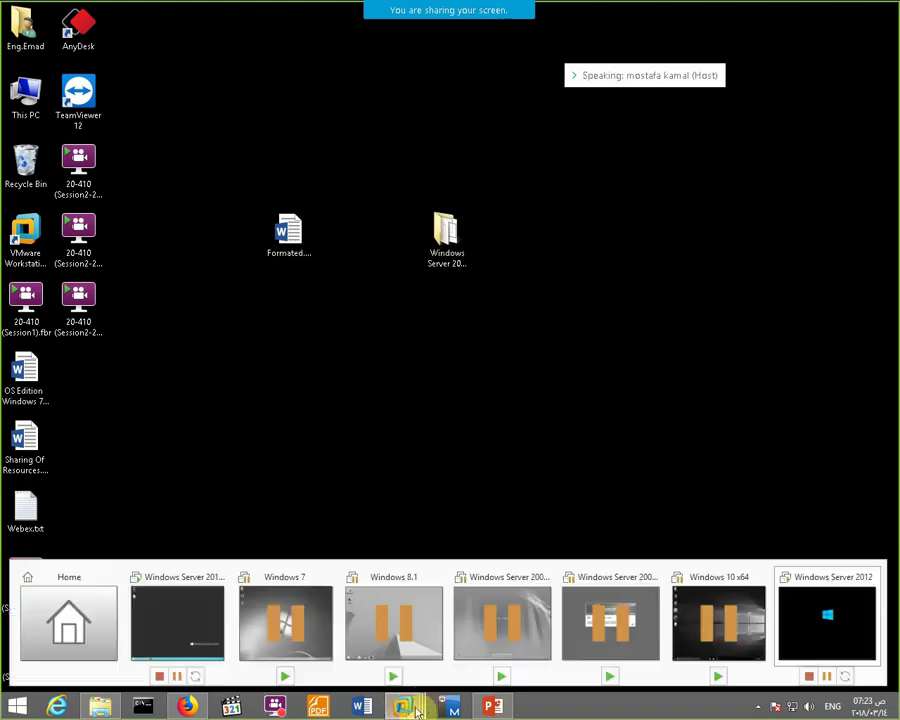
{"action": "left_click", "coordinate": [790, 605]}
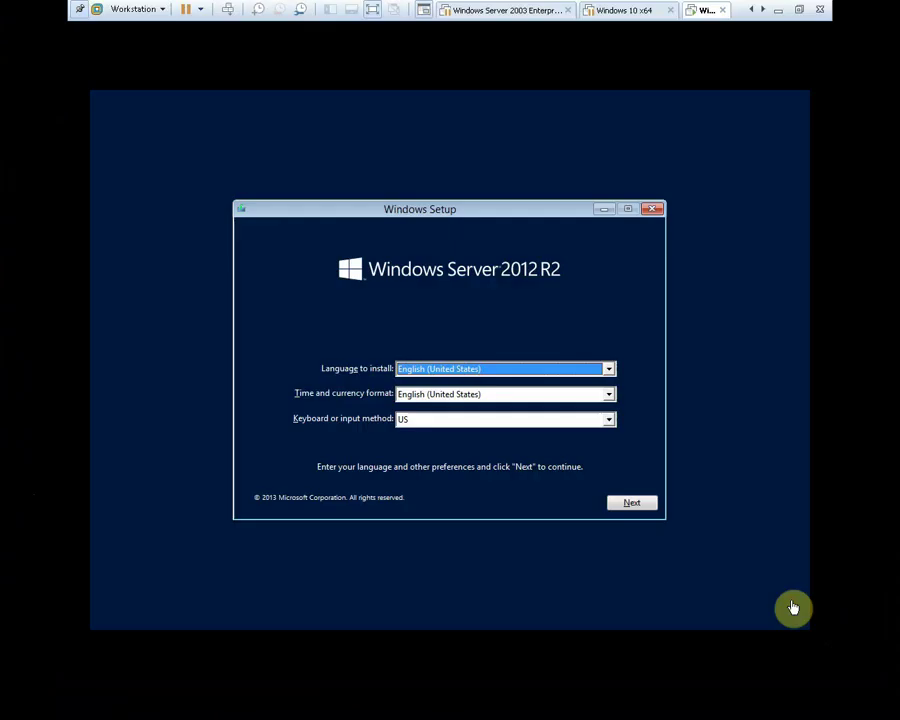
{"action": "key", "text": "Return"}
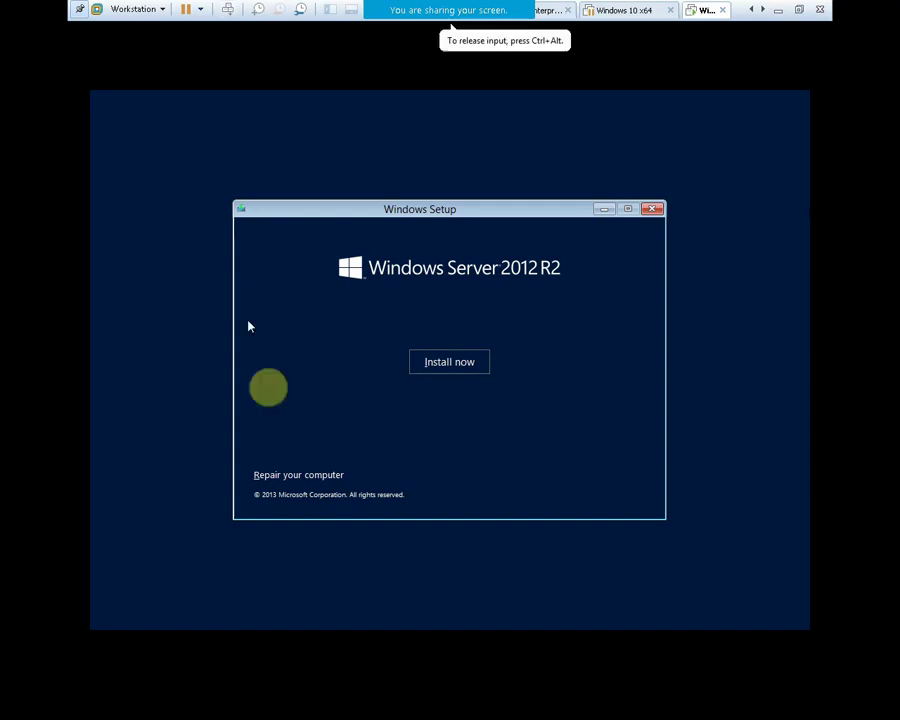
Step: Start the Windows installation and choose the Windows Server 2012 R2 Datacenter (Server Core Installation) edition
{"action": "left_click", "coordinate": [428, 370]}
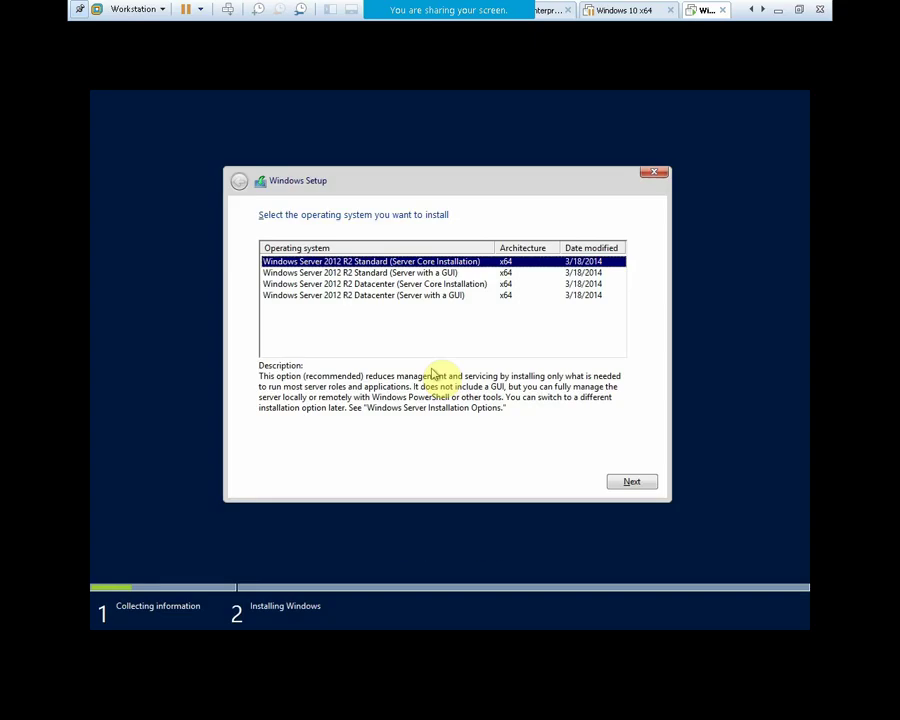
{"action": "key", "text": "Down"}
{"action": "key", "text": "Down"}
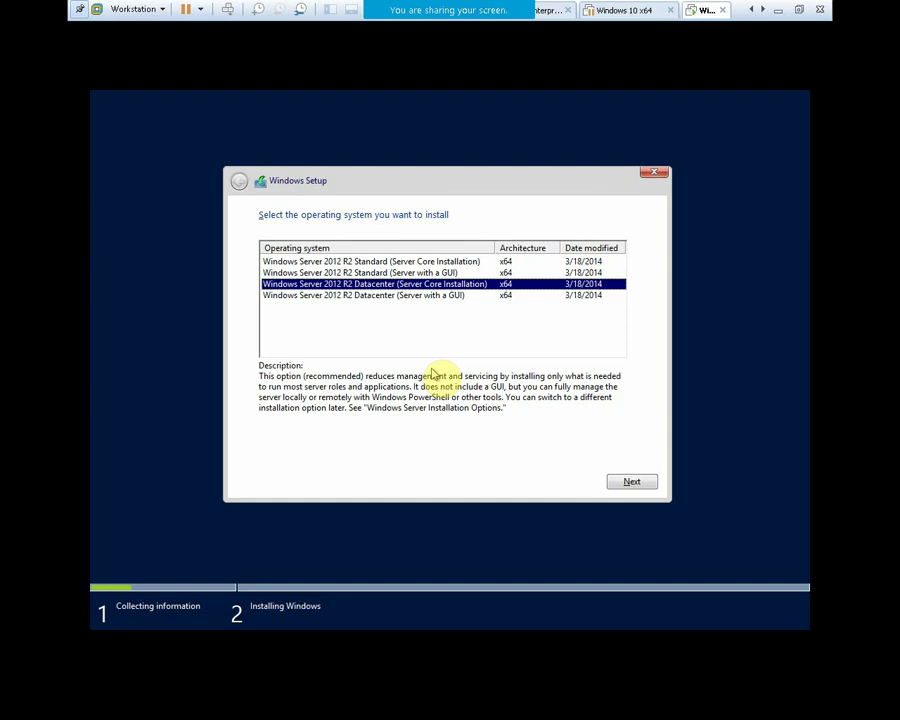
{"action": "key", "text": "Return"}
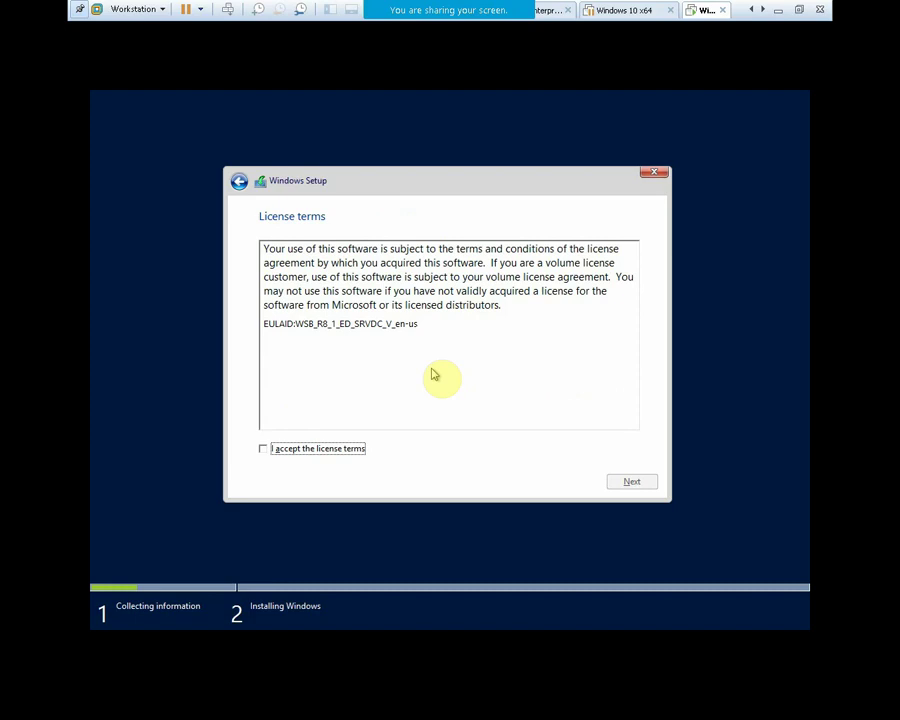
Step: Accept the license terms and start a custom installation on the Drive 0 unallocated space
{"action": "key", "text": "space"}
{"action": "key", "text": "Return"}
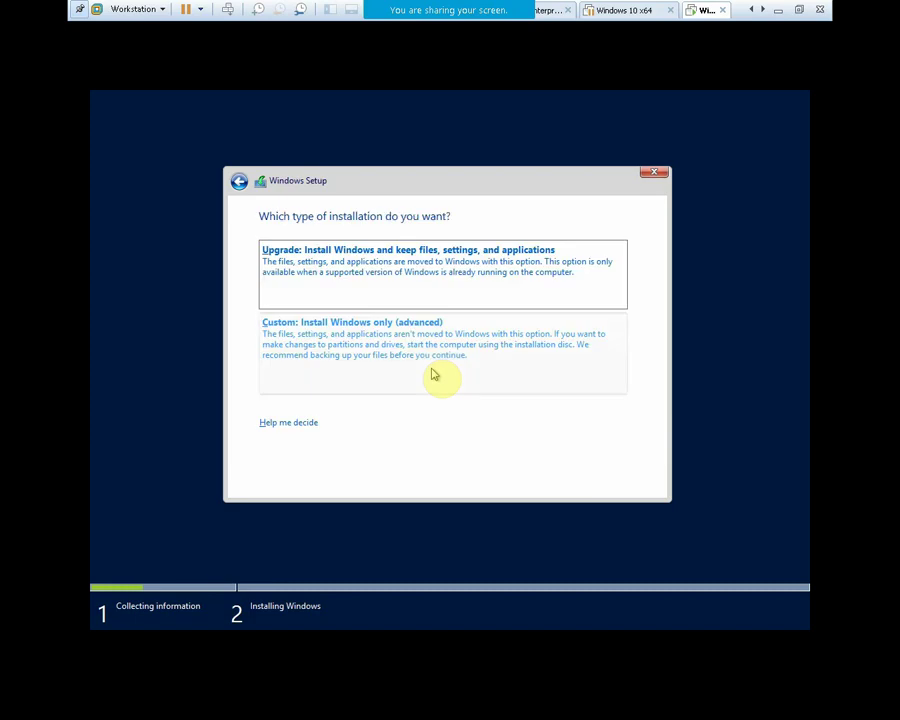
{"action": "left_click", "coordinate": [434, 374]}
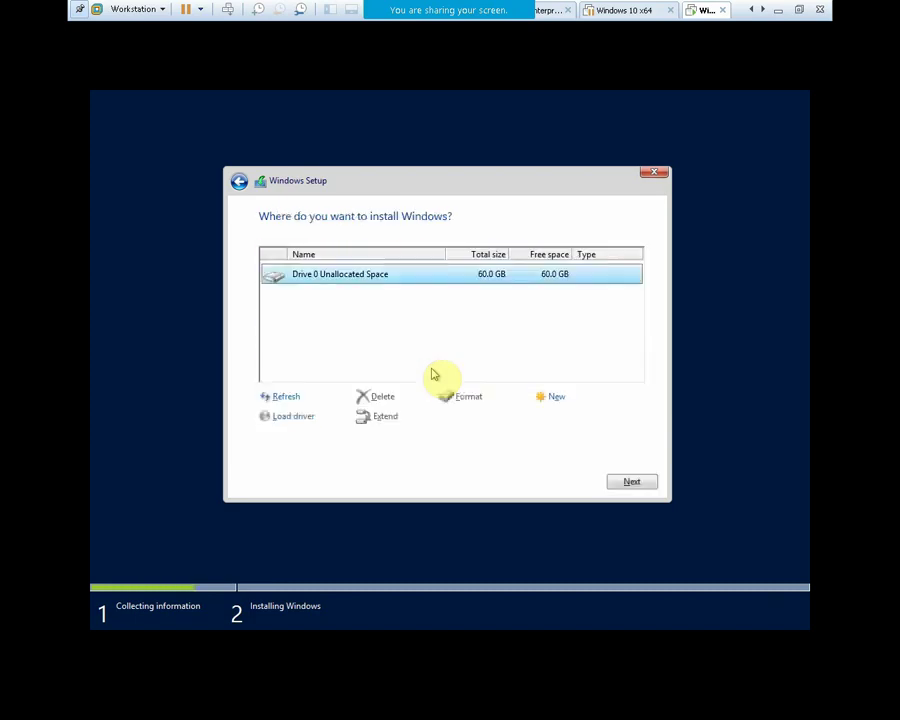
{"action": "left_click", "coordinate": [632, 481]}
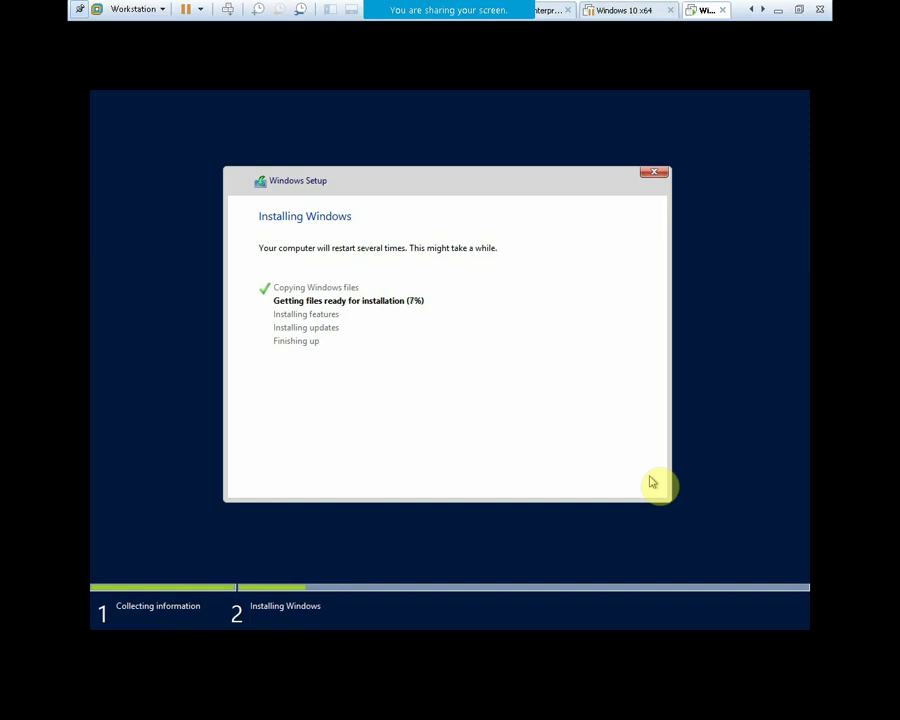
{"action": "left_click", "coordinate": [606, 92]}
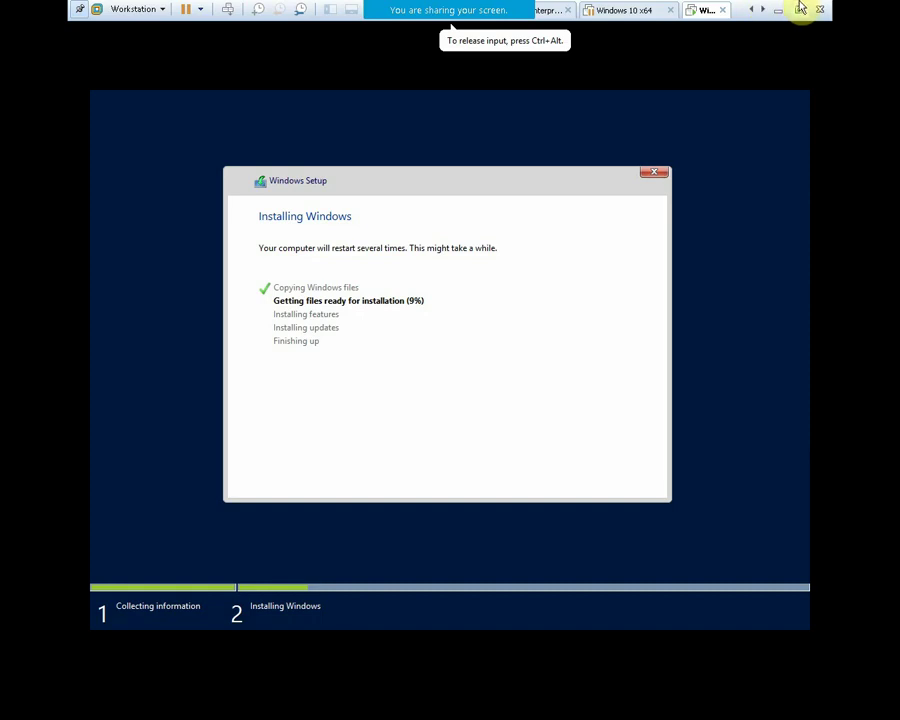
{"action": "left_click", "coordinate": [780, 9]}
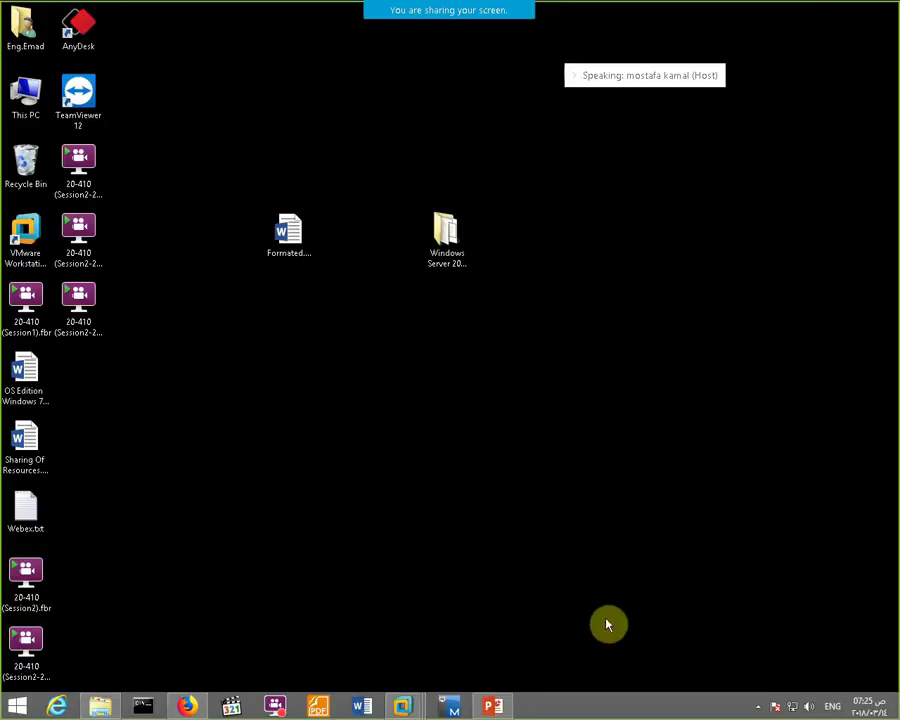
{"action": "left_click", "coordinate": [758, 706]}
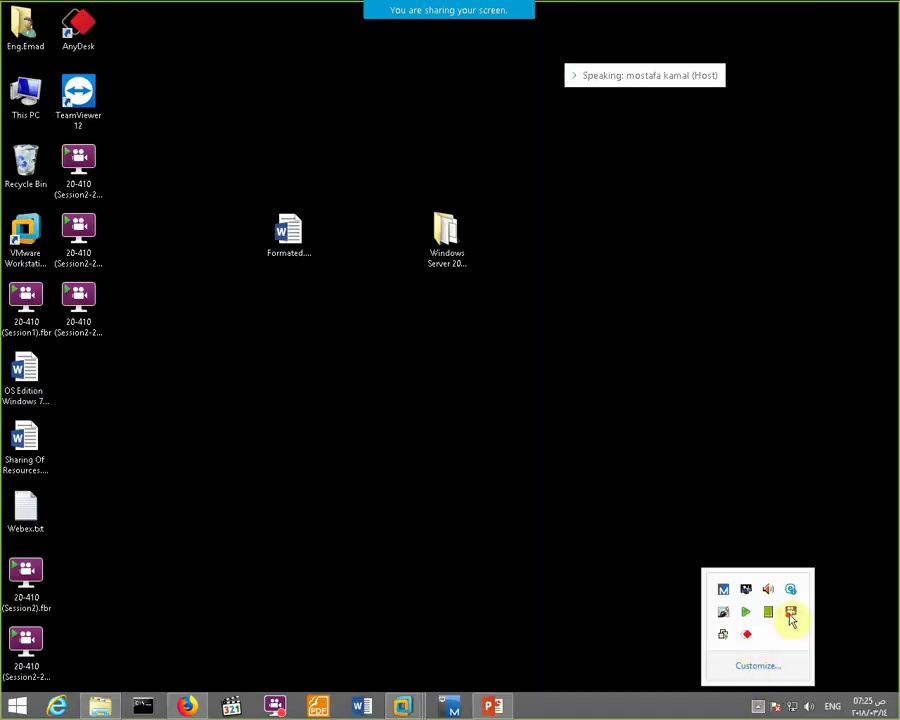
{"action": "left_click", "coordinate": [791, 612]}
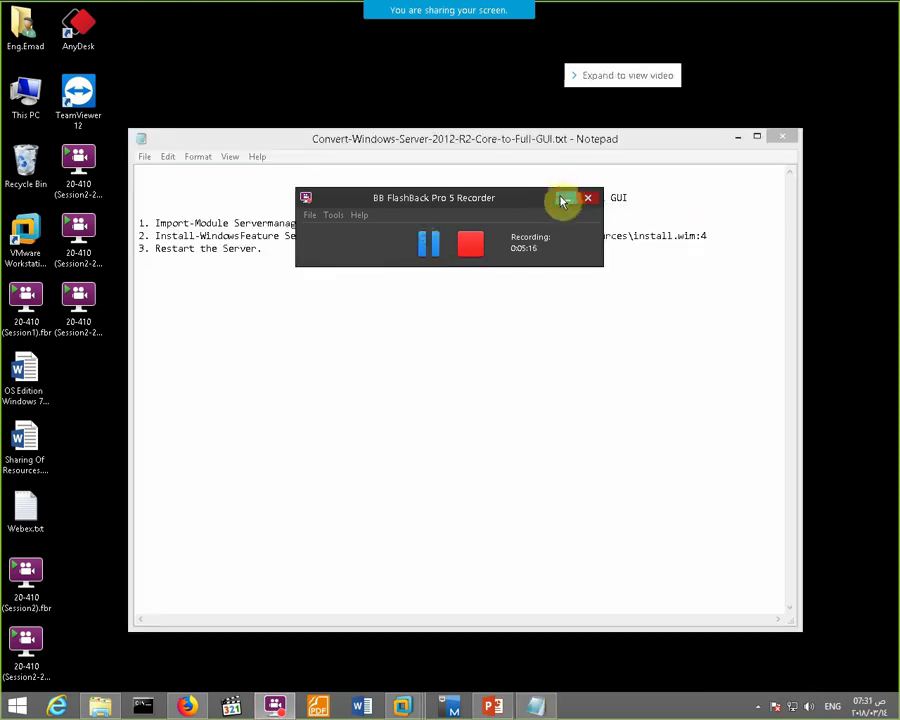
{"action": "left_click", "coordinate": [562, 201]}
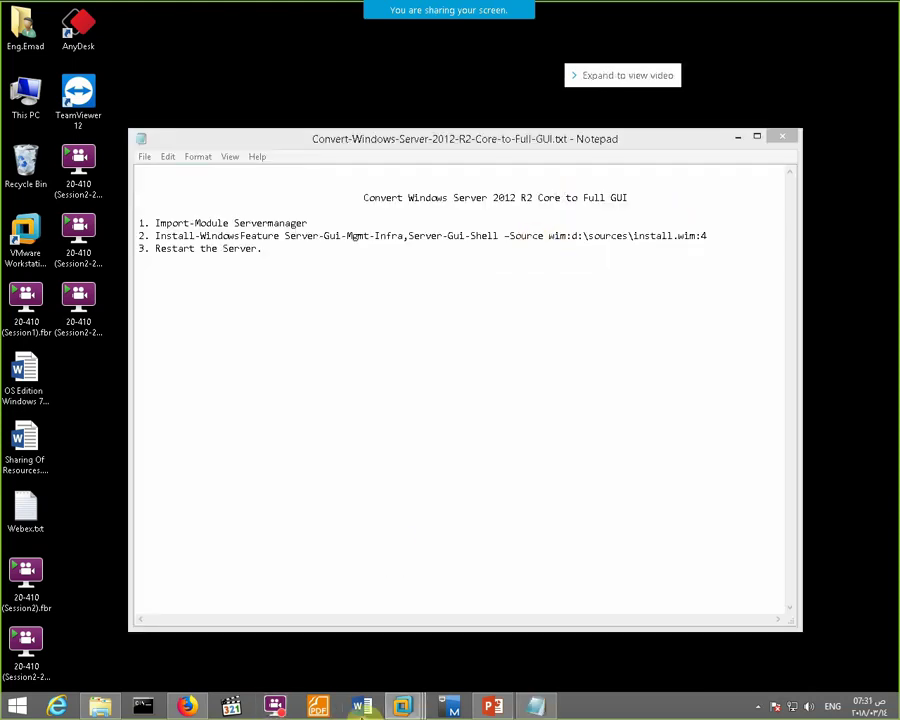
Step: Return to the Windows Server 2012 virtual machine in VMware and set and confirm a new password for the Administrator account
{"action": "mouse_move", "coordinate": [403, 706]}
{"action": "left_click", "coordinate": [810, 636]}
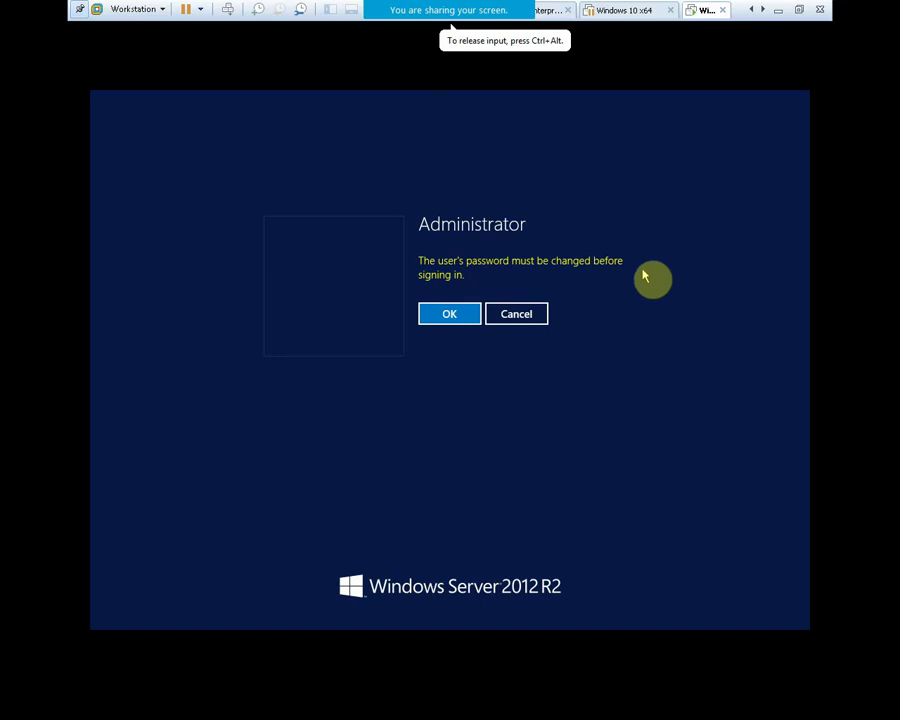
{"action": "key", "text": "Return"}
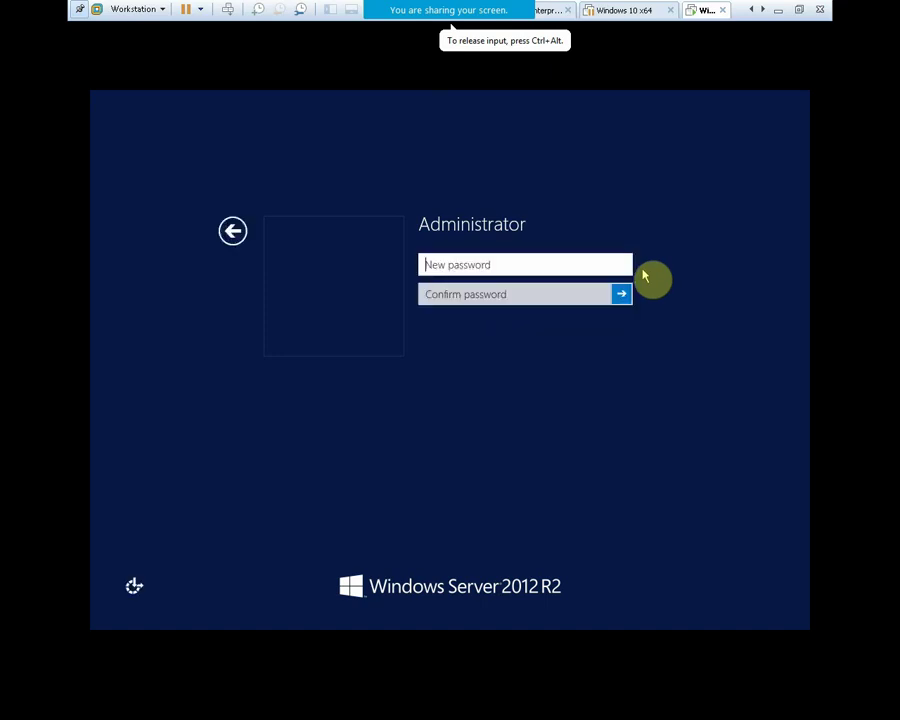
{"action": "type", "text": "••••"}
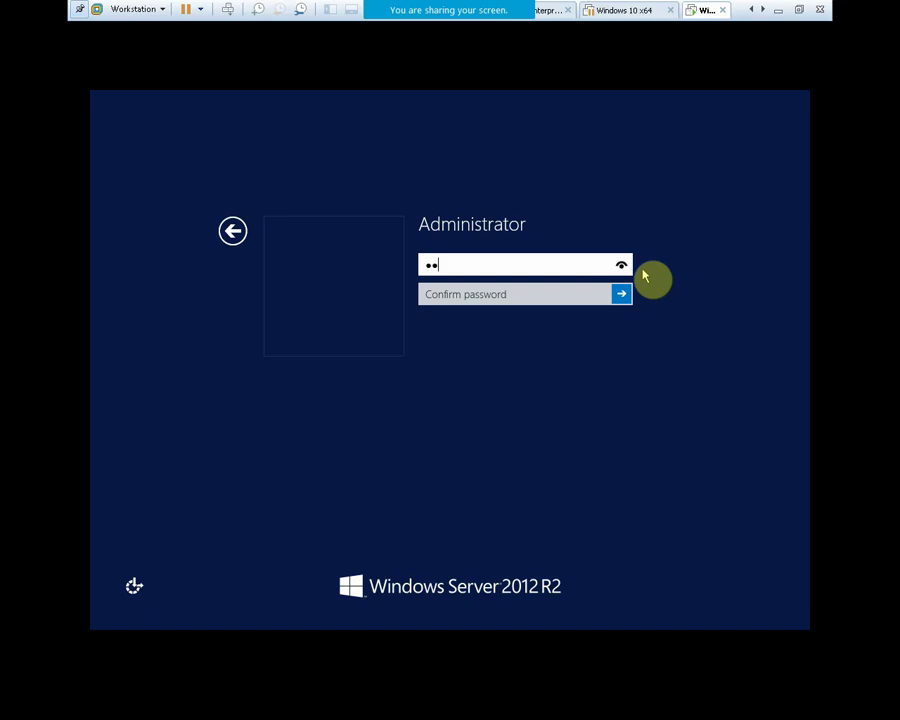
{"action": "type", "text": "••••"}
{"action": "key", "text": "Tab"}
{"action": "type", "text": "•"}
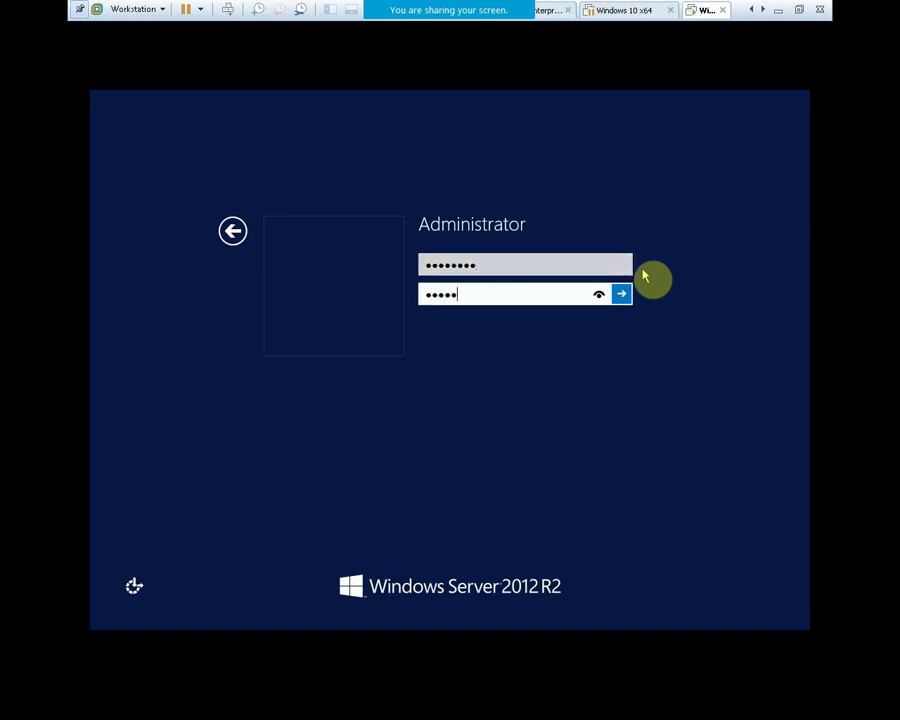
{"action": "type", "text": "•••••••"}
{"action": "key", "text": "Return"}
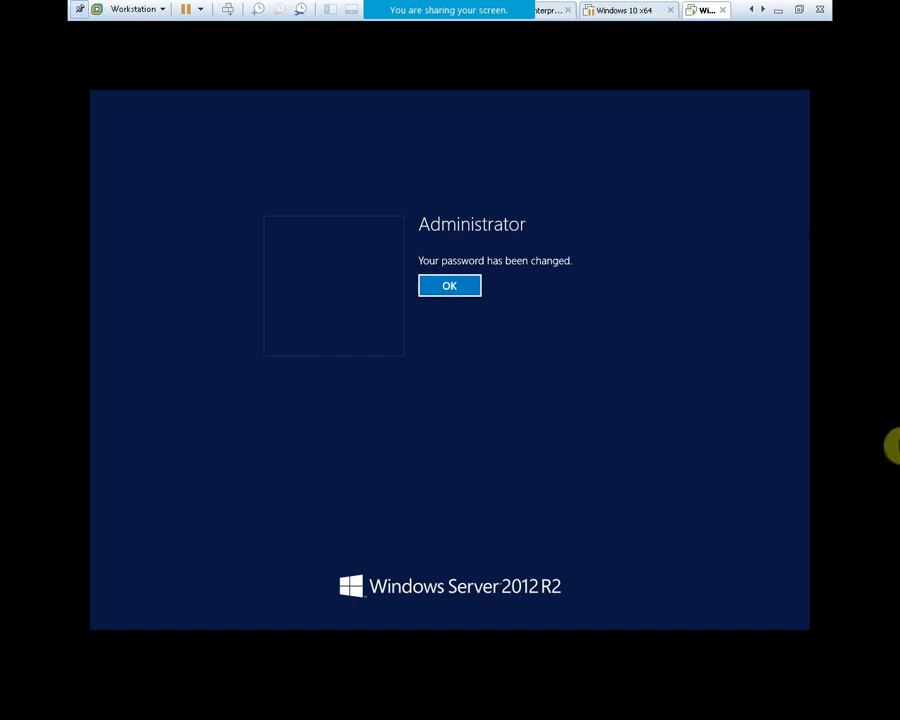
{"action": "left_click", "coordinate": [430, 290]}
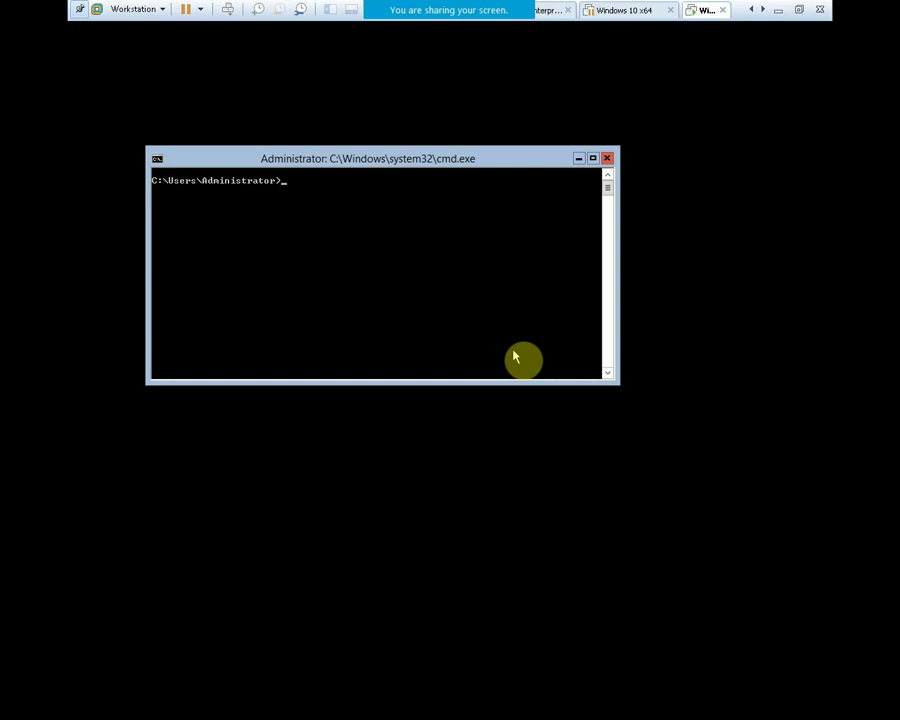
Step: Run sconfig.cmd in the command prompt and make its window taller to show the whole Server Configuration list
{"action": "type", "text": "sconfig.cmd"}
{"action": "key", "text": "Return"}
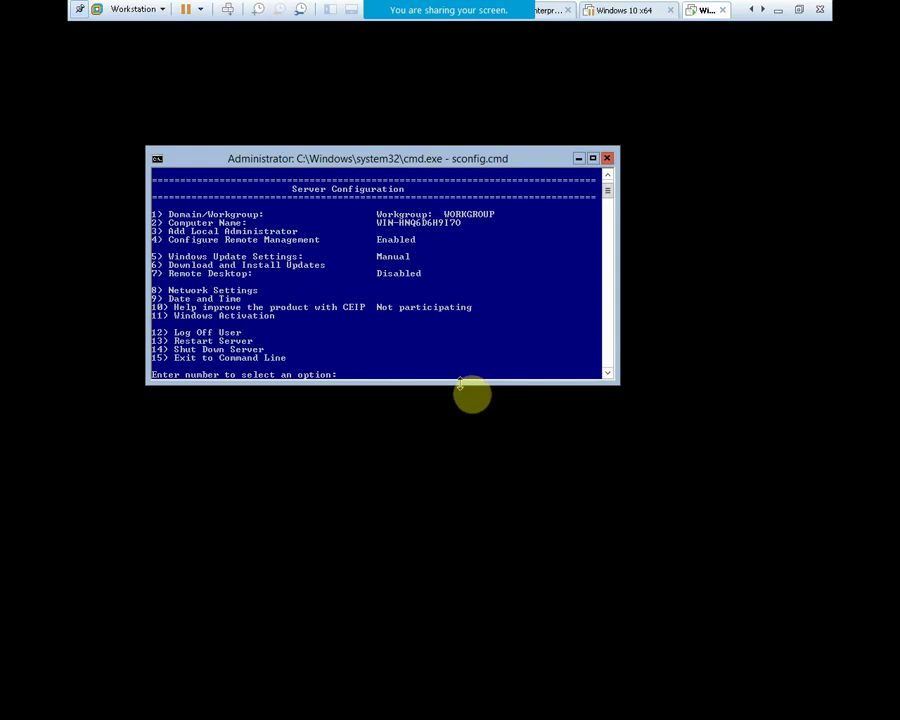
{"action": "left_click_drag", "start_coordinate": [460, 384], "coordinate": [464, 442]}
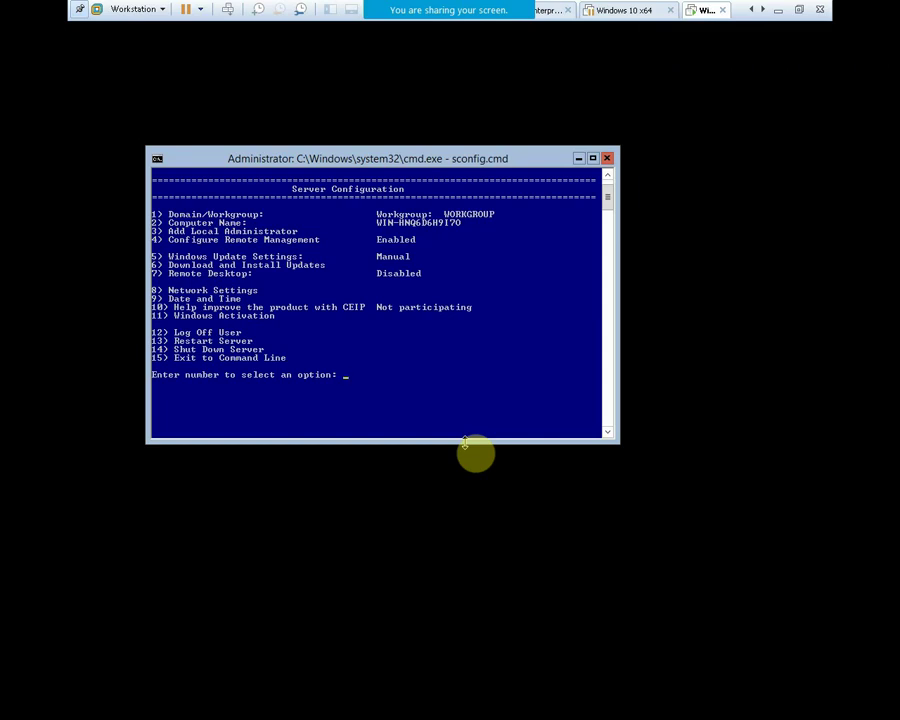
{"action": "type", "text": "1"}
{"action": "key", "text": "Return"}
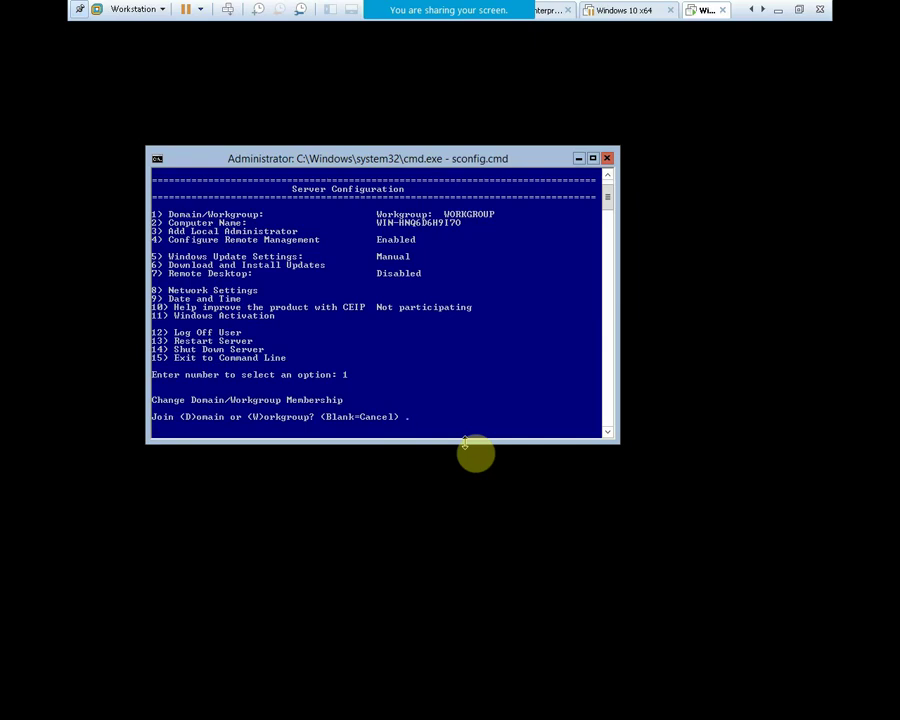
{"action": "key", "text": "Return"}
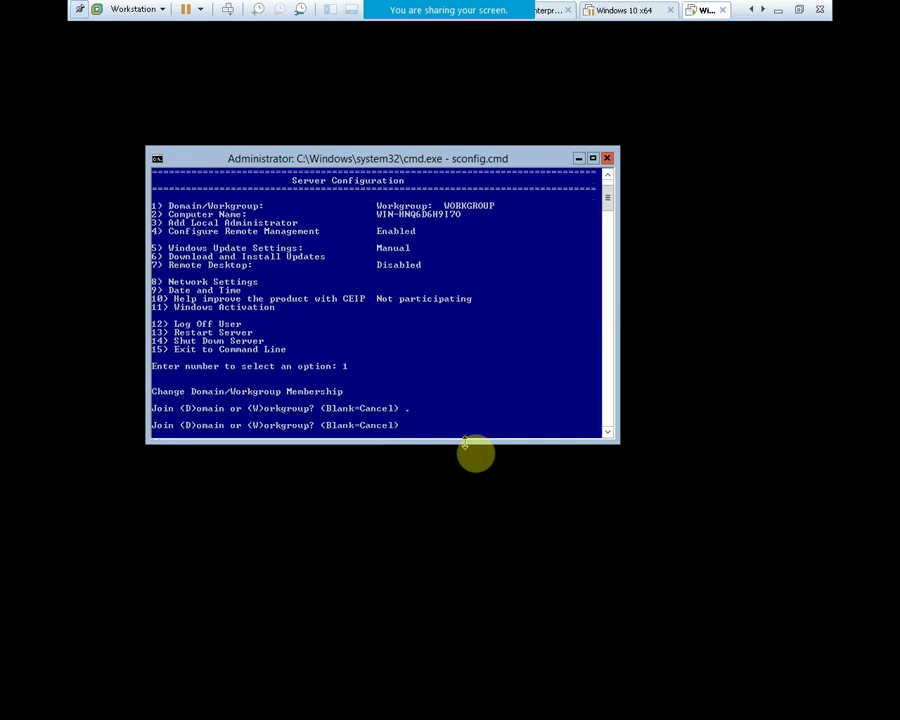
{"action": "key", "text": "Return"}
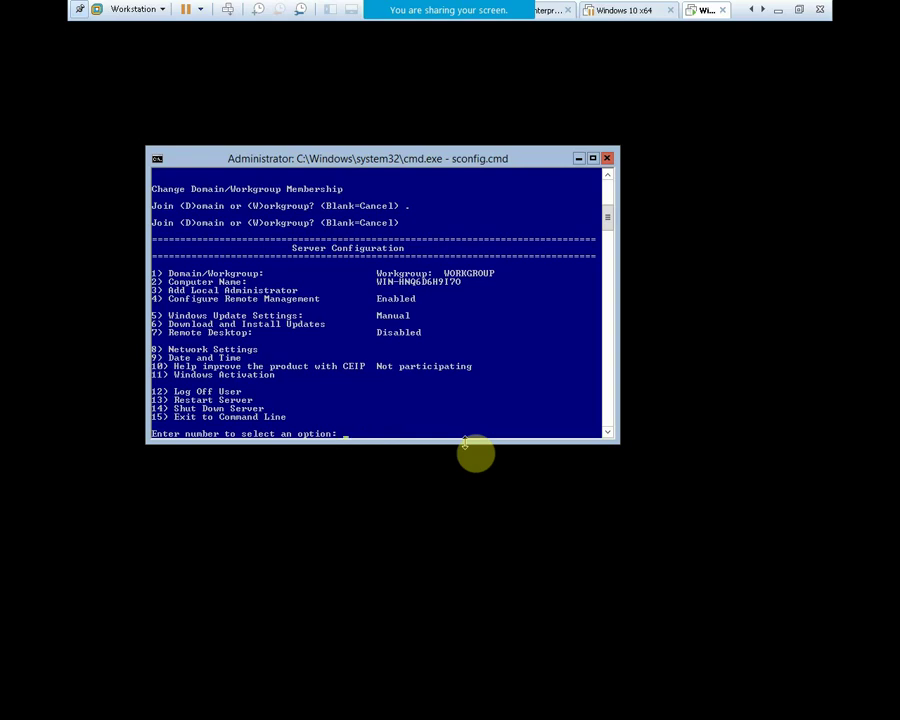
Step: Change the computer name to FServer through Server Configuration and restart the server to apply it
{"action": "type", "text": "2"}
{"action": "key", "text": "Return"}
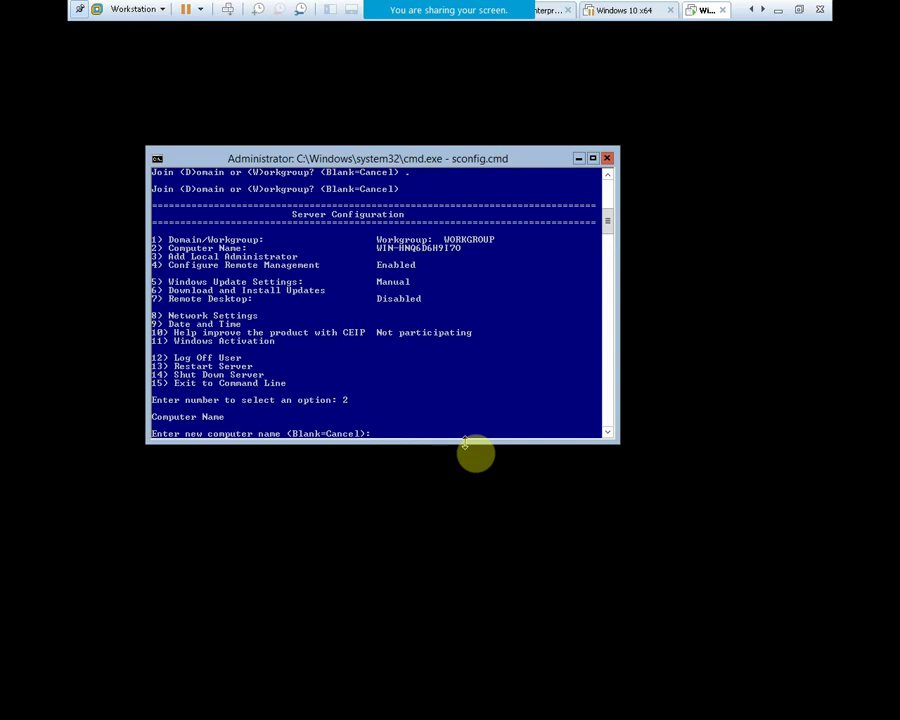
{"action": "type", "text": "FServer"}
{"action": "key", "text": "Return"}
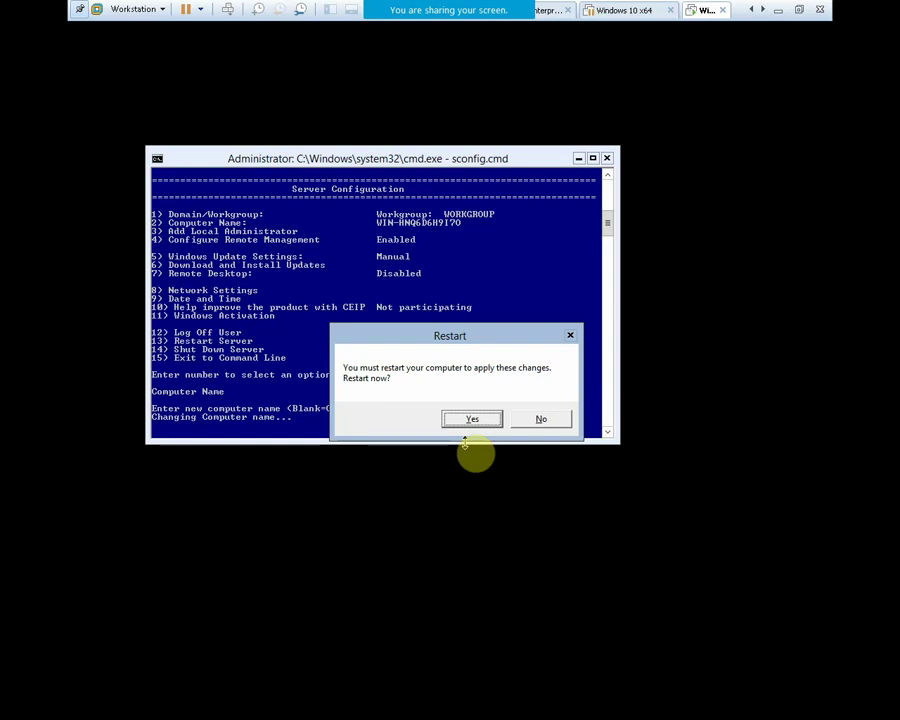
{"action": "key", "text": "Return"}
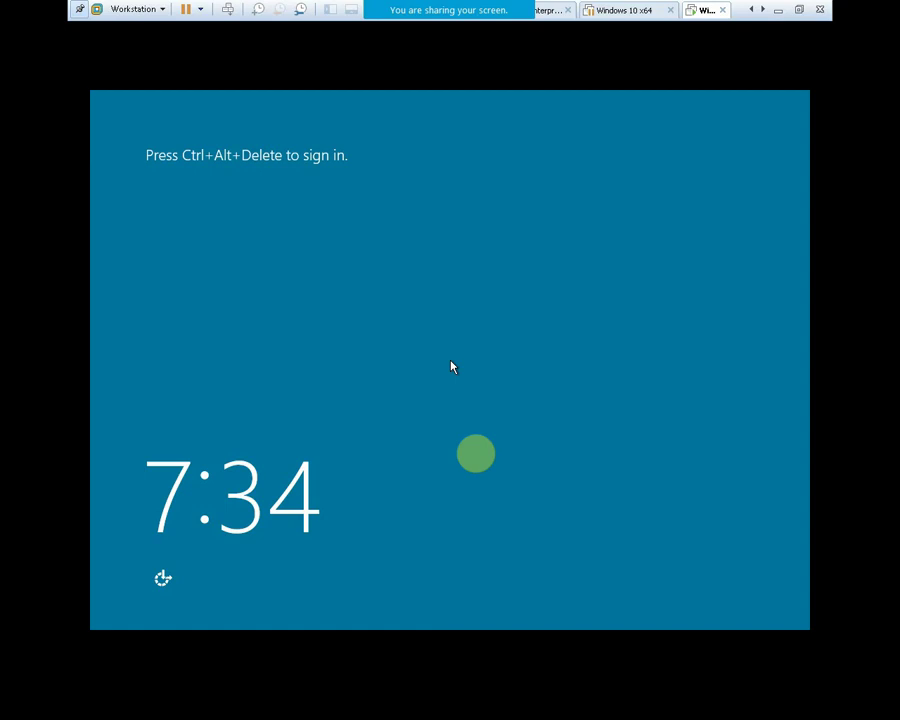
Step: Unlock the server's sign-in screen and sign in as Administrator with the account password
{"action": "left_click", "coordinate": [228, 12]}
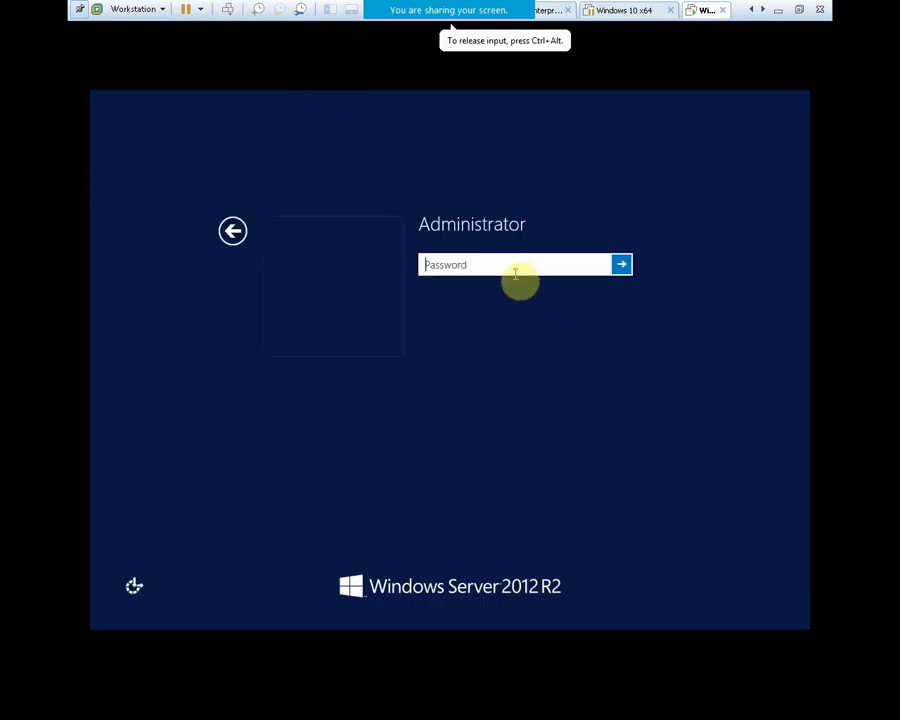
{"action": "type", "text": "******"}
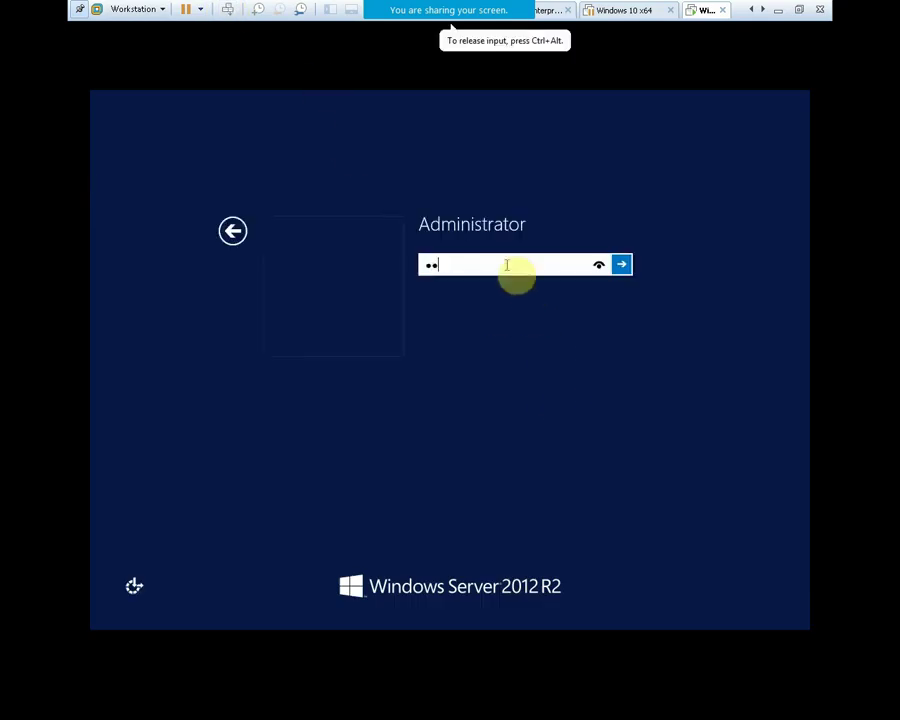
{"action": "type", "text": "**"}
{"action": "key", "text": "Return"}
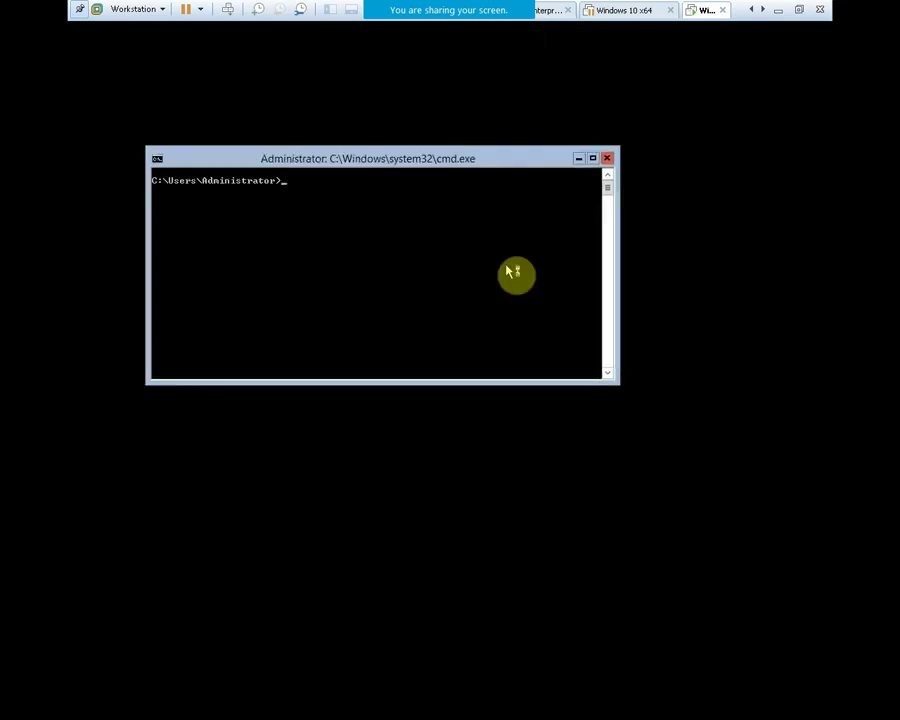
Step: Run sconfig.cmd again in the command prompt of the restarted server
{"action": "type", "text": "sconfi"}
{"action": "type", "text": ".cm"}
{"action": "type", "text": "d"}
{"action": "key", "text": "Return"}
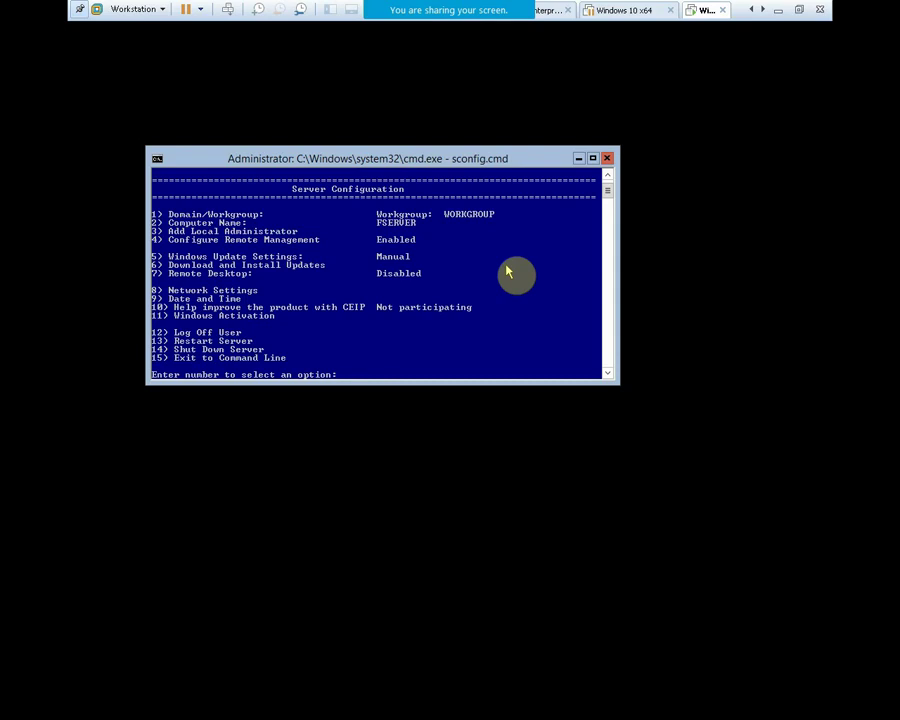
{"action": "type", "text": "3"}
{"action": "key", "text": "Return"}
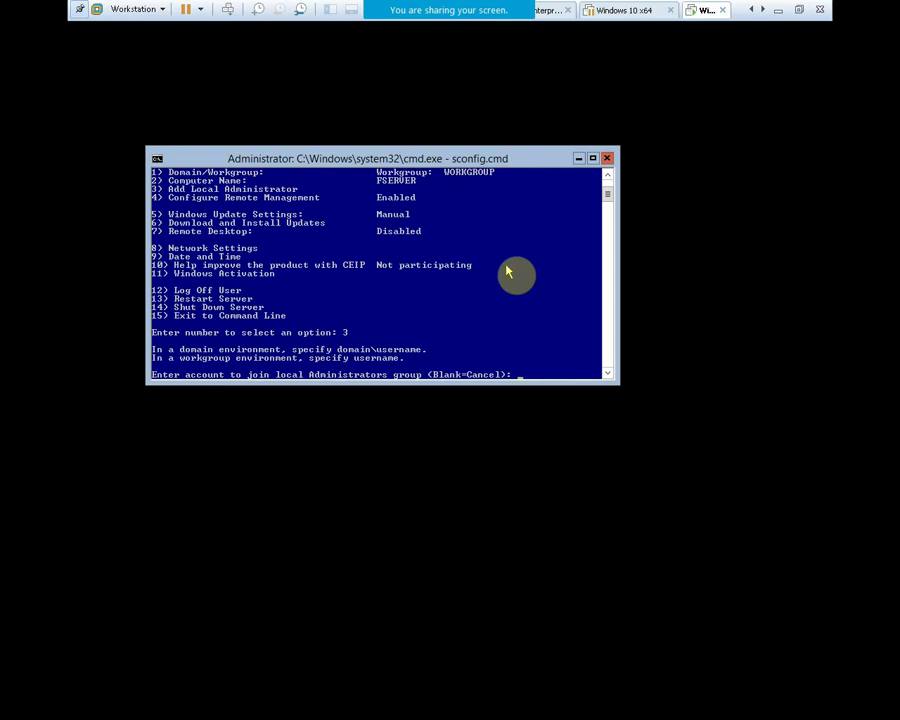
{"action": "key", "text": "Return"}
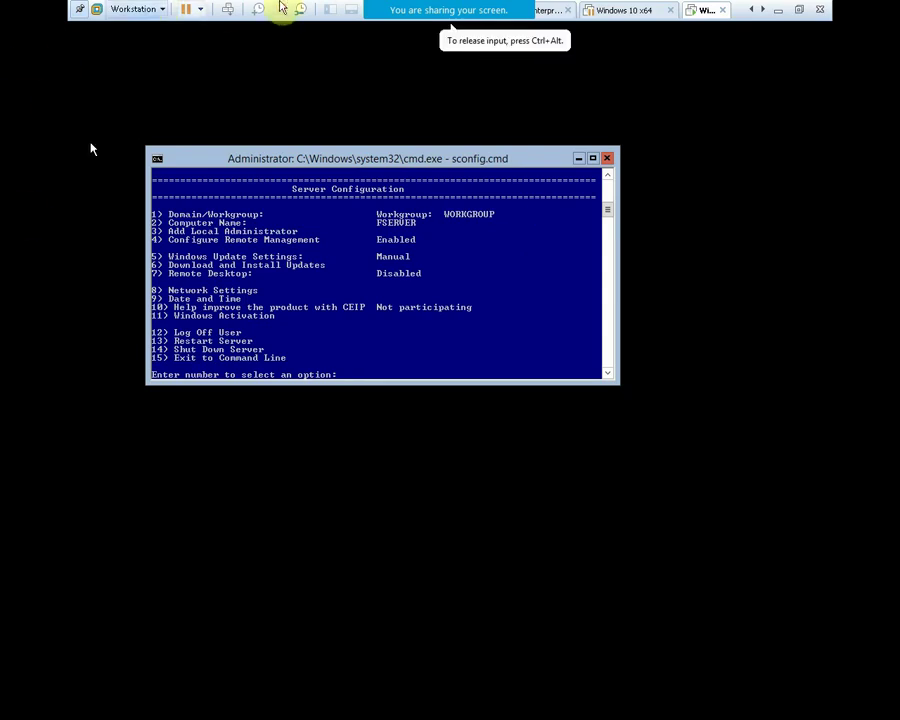
Step: Take the virtual machine out of full screen and open the Virtual Network Editor with administrator rights for changing settings
{"action": "mouse_move", "coordinate": [457, 20]}
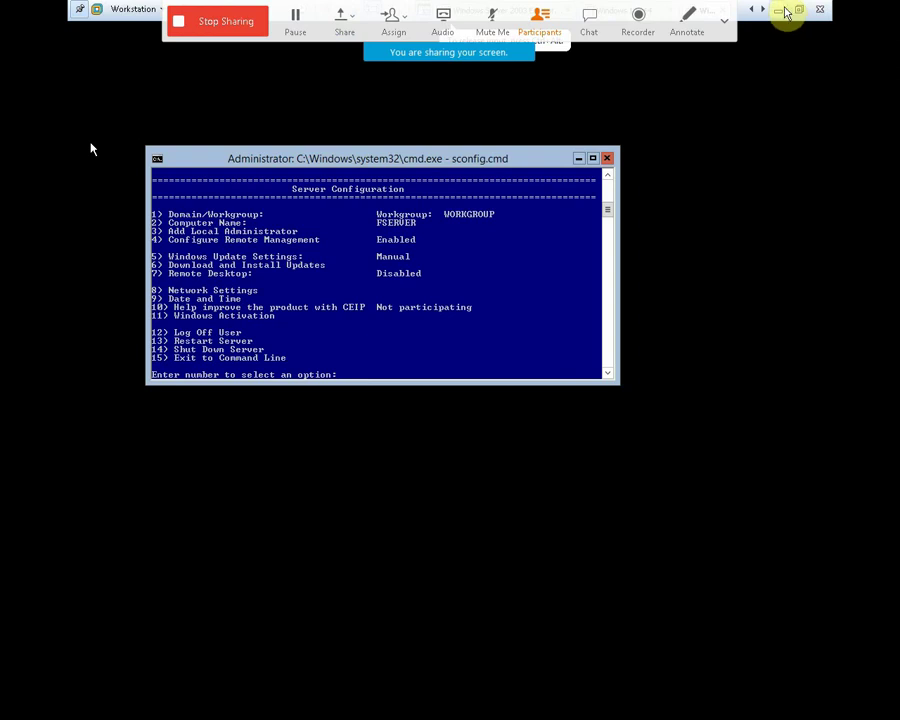
{"action": "left_click", "coordinate": [799, 12]}
{"action": "left_click", "coordinate": [36, 28]}
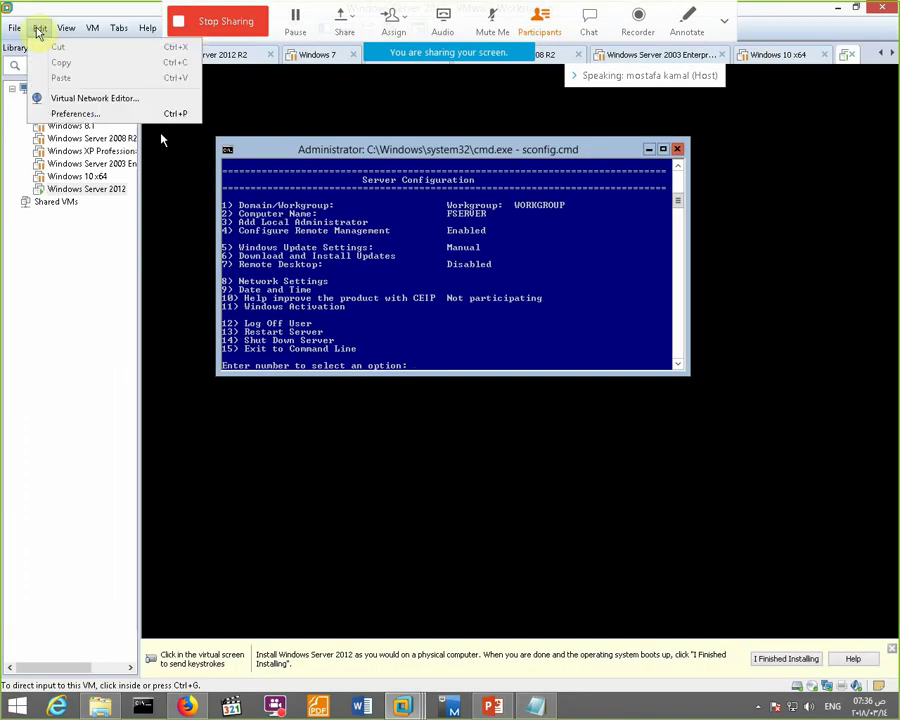
{"action": "left_click", "coordinate": [90, 100]}
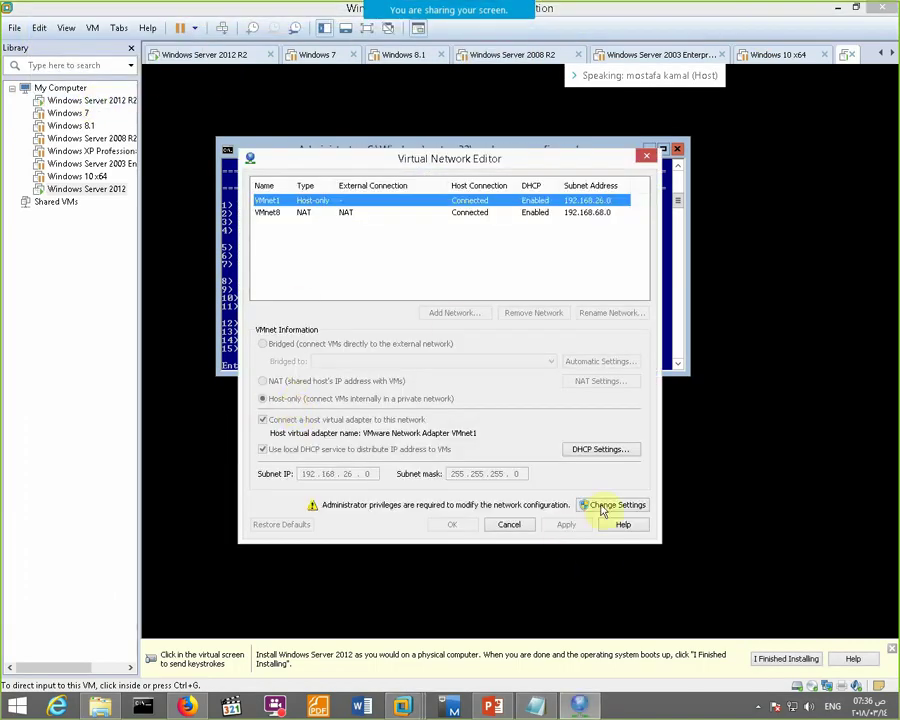
{"action": "left_click", "coordinate": [606, 505]}
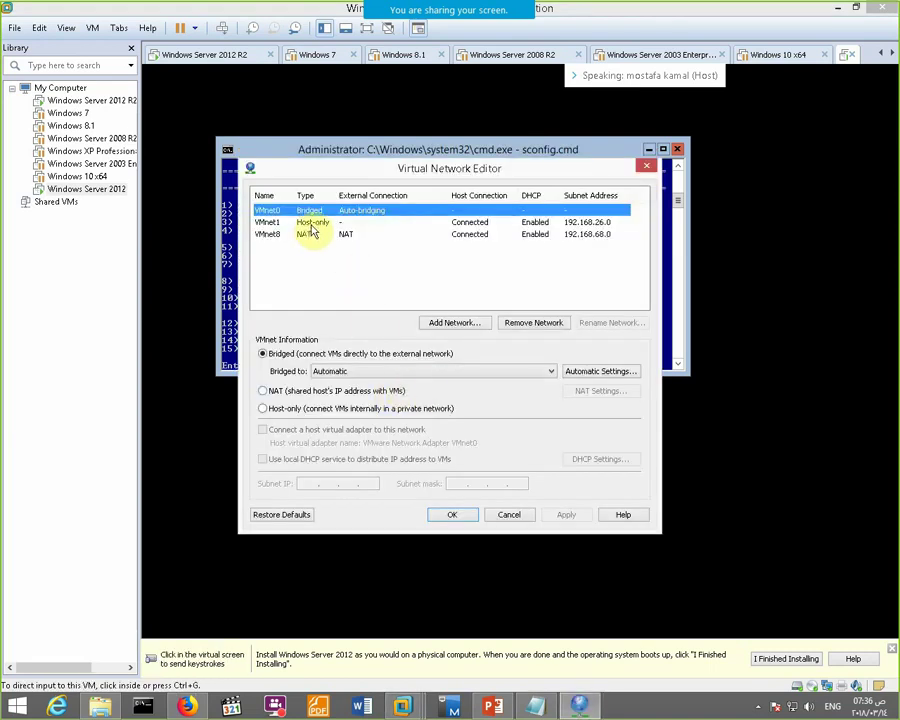
Step: Turn off the local DHCP service for the host-only network VMnet1 and apply the change
{"action": "left_click", "coordinate": [312, 224]}
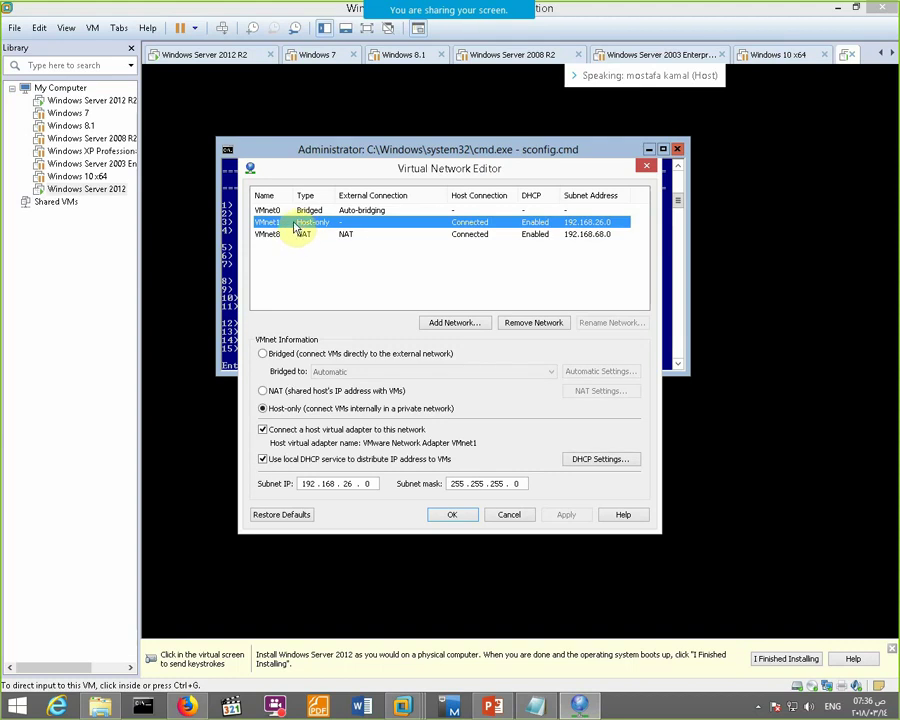
{"action": "left_click", "coordinate": [263, 460]}
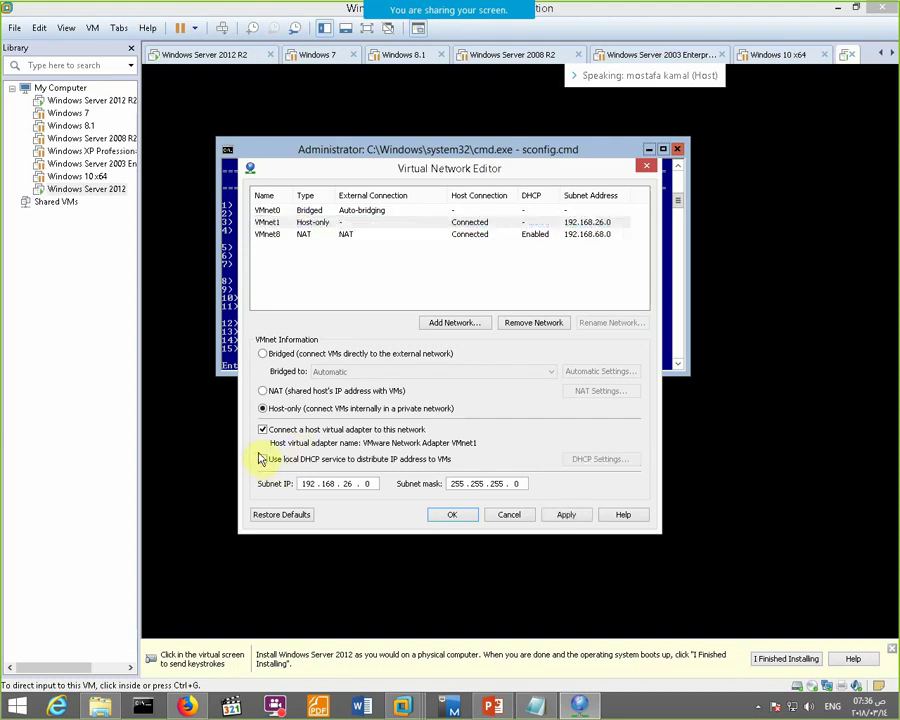
{"action": "left_click", "coordinate": [565, 514]}
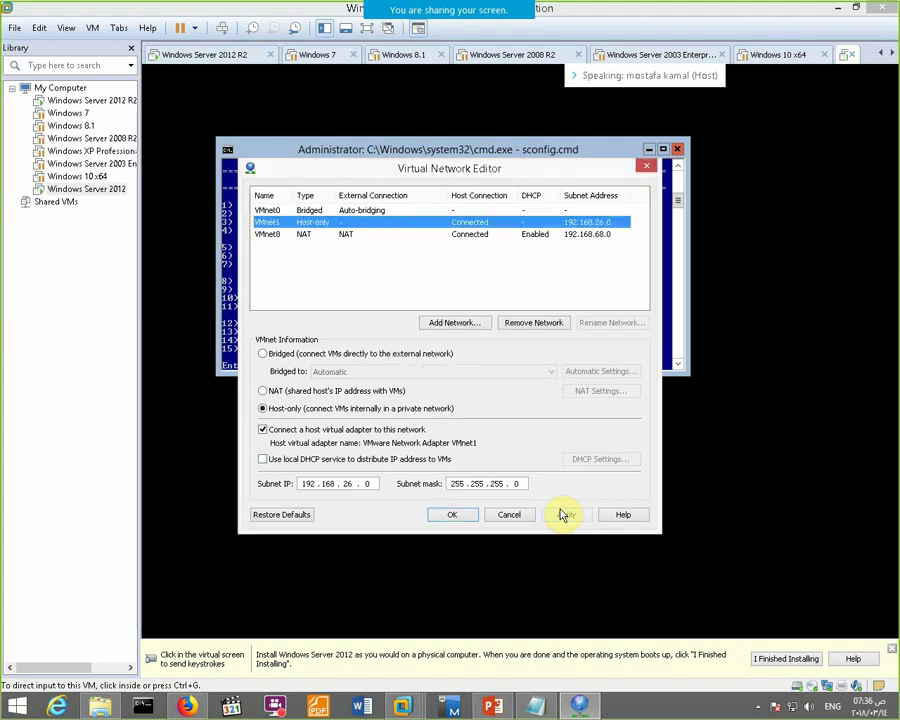
Step: Set the VMnet1 subnet IP to 172.20.20.0, apply it and close the Virtual Network Editor
{"action": "left_click", "coordinate": [302, 485]}
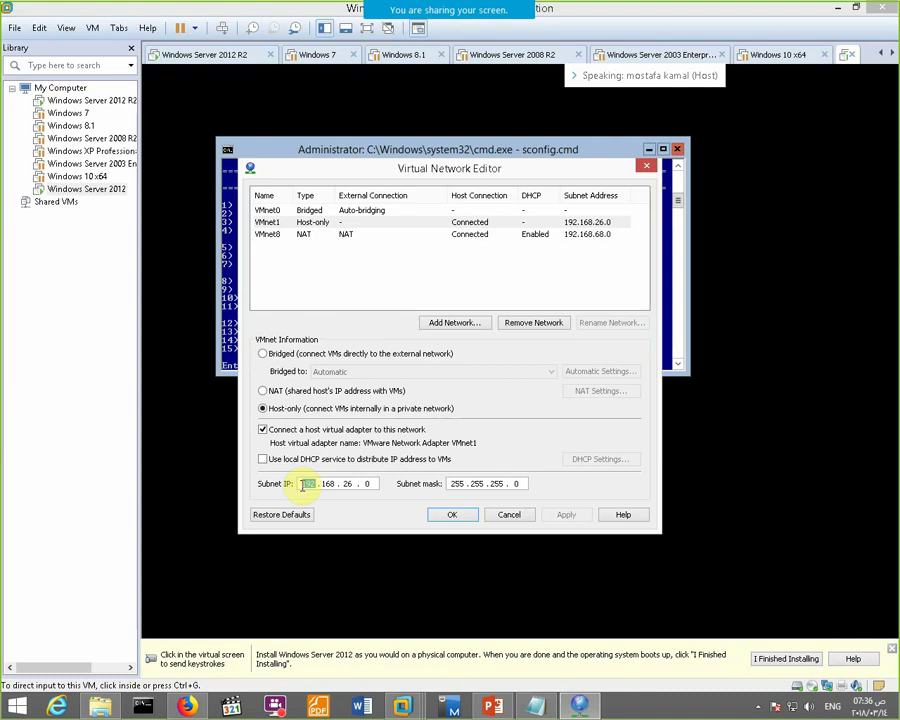
{"action": "type", "text": "172 . 2"}
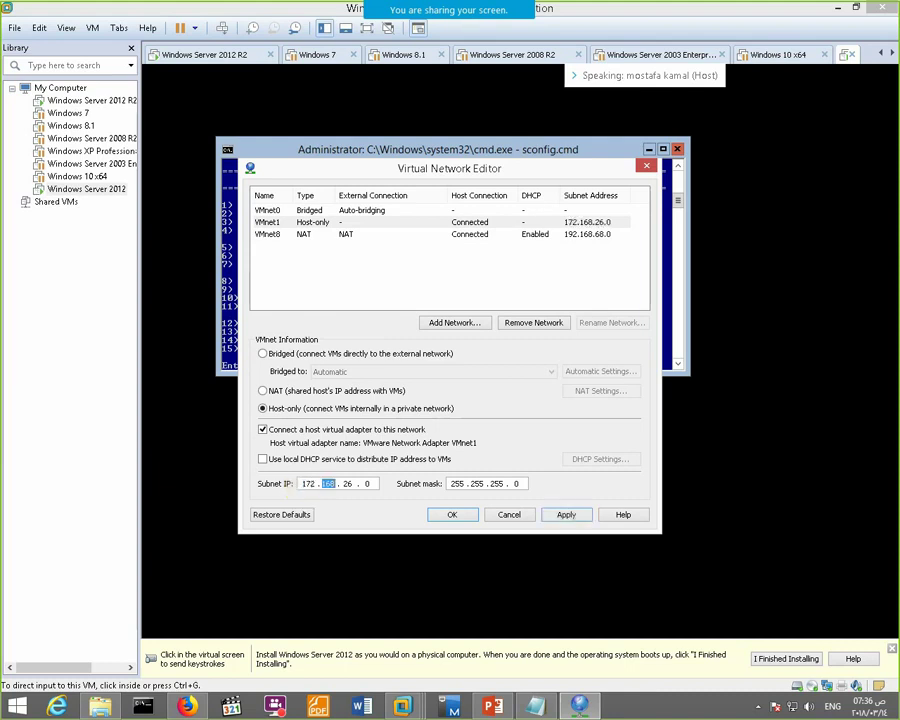
{"action": "type", "text": "0 . 20 ."}
{"action": "left_click", "coordinate": [565, 516]}
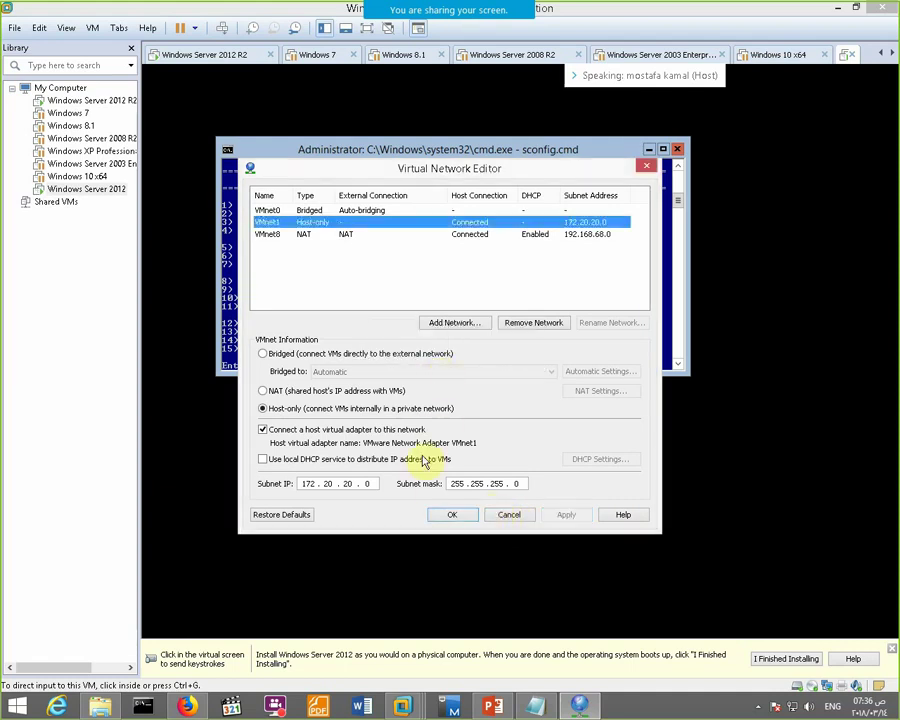
{"action": "left_click", "coordinate": [454, 516]}
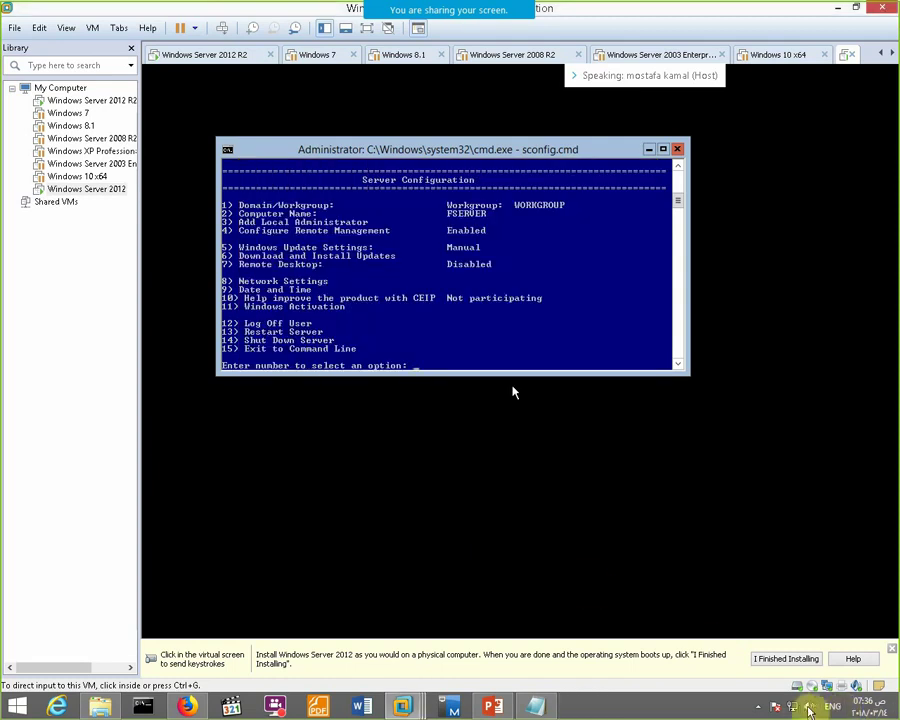
Step: Check the connection details of the host's VMware Network Adapter VMnet1 through the network adapter settings, and close the network windows
{"action": "mouse_move", "coordinate": [796, 708]}
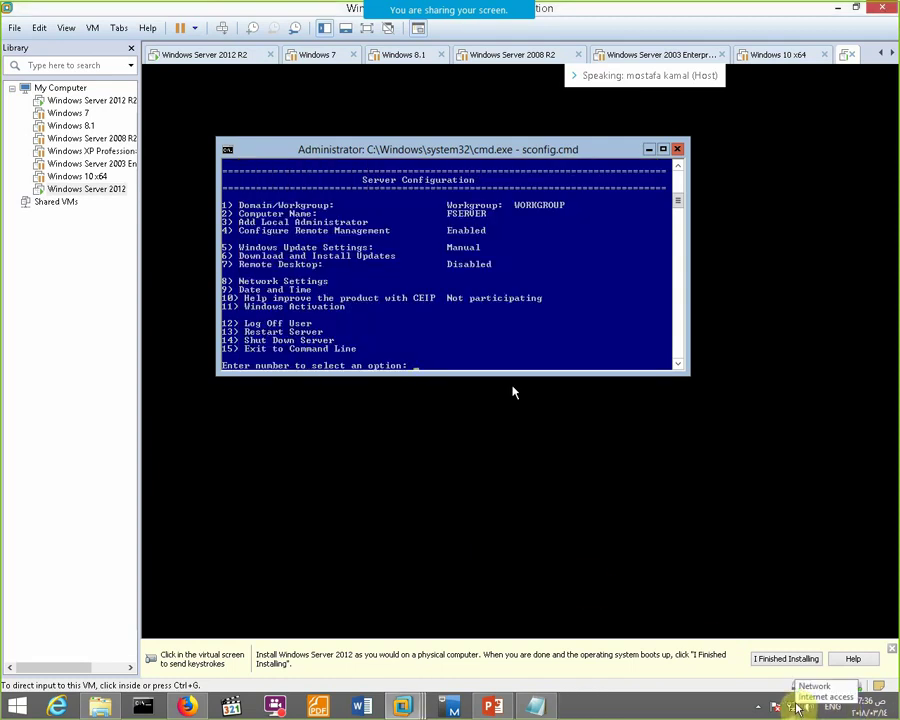
{"action": "right_click", "coordinate": [796, 706]}
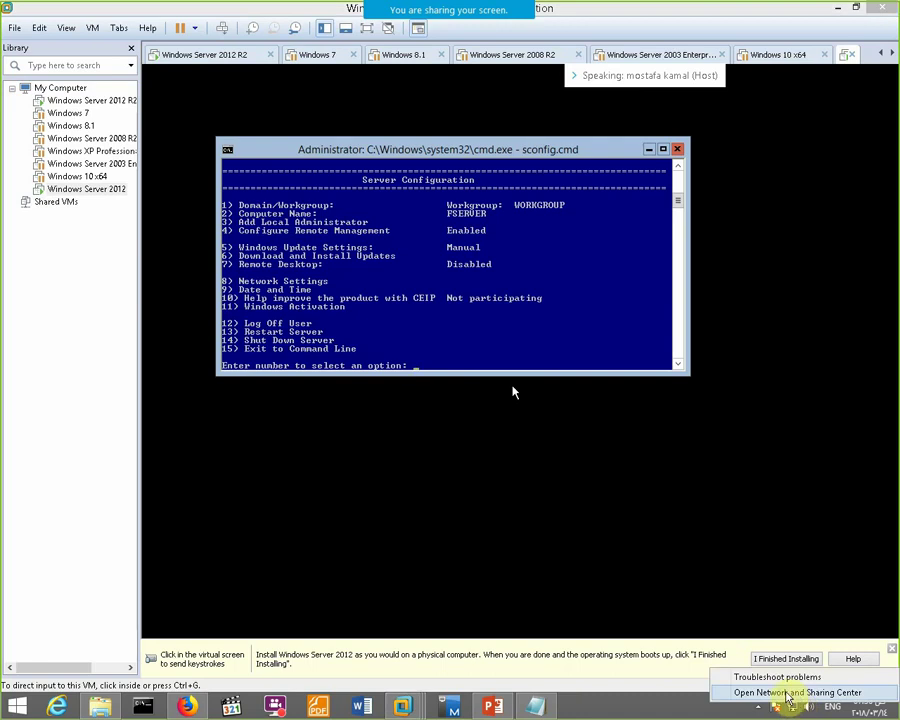
{"action": "left_click", "coordinate": [788, 694]}
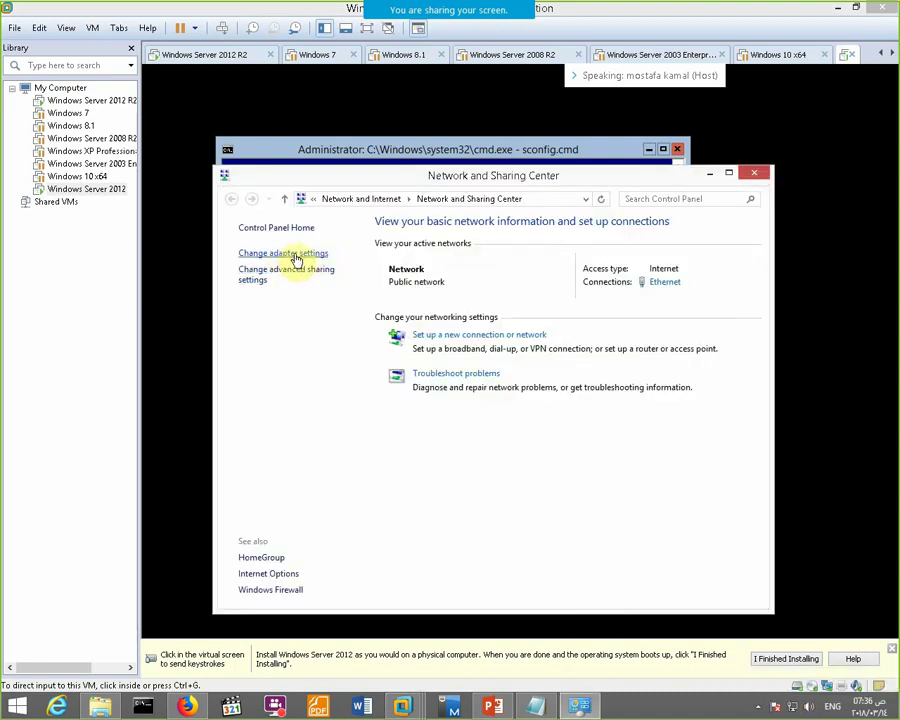
{"action": "left_click", "coordinate": [296, 256]}
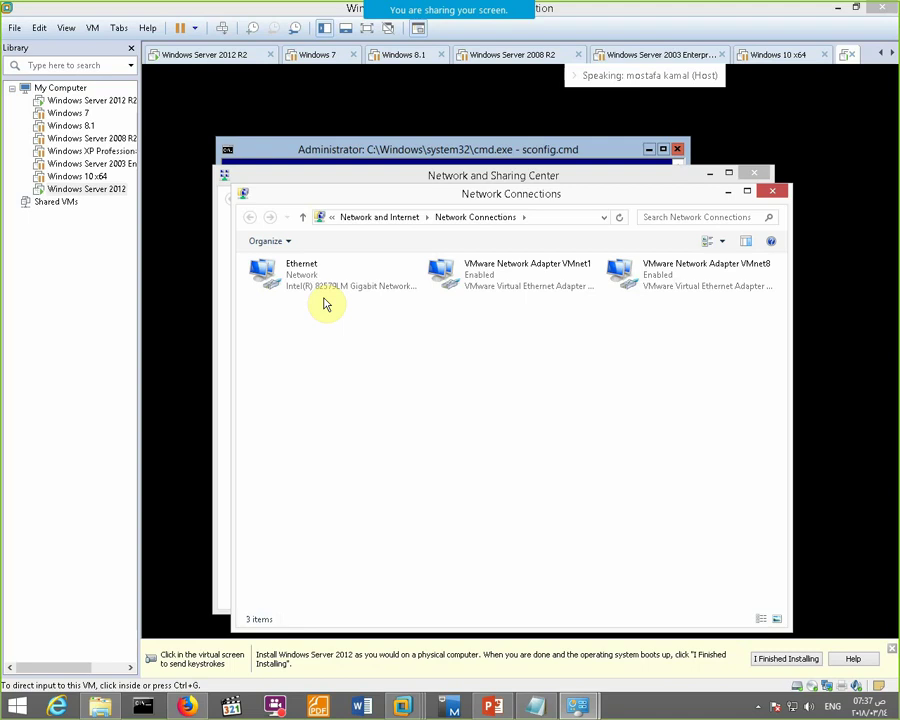
{"action": "right_click", "coordinate": [463, 268]}
{"action": "left_click", "coordinate": [508, 292]}
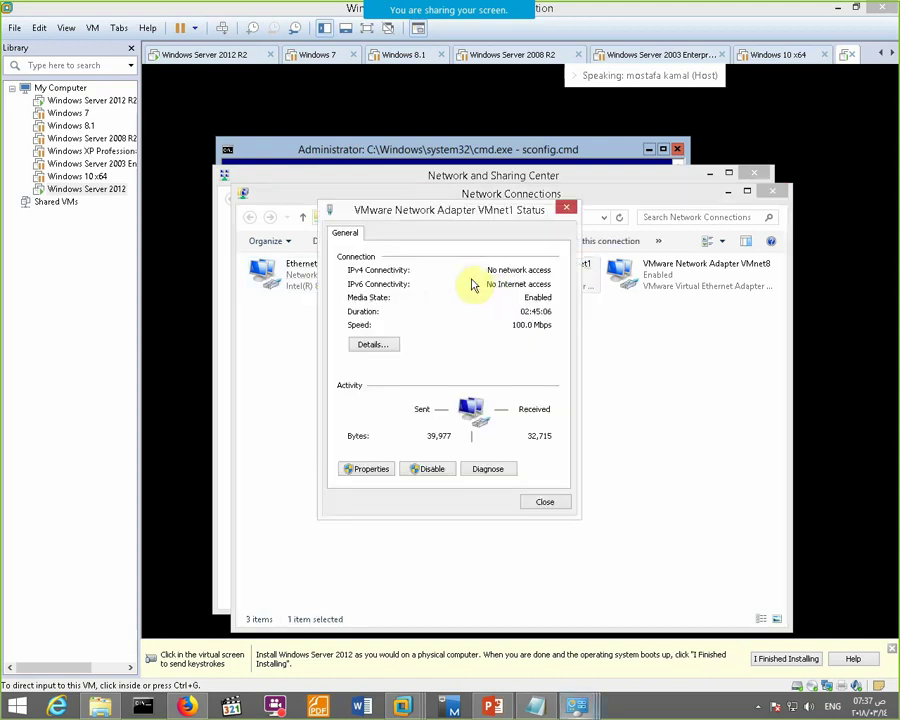
{"action": "left_click", "coordinate": [372, 345]}
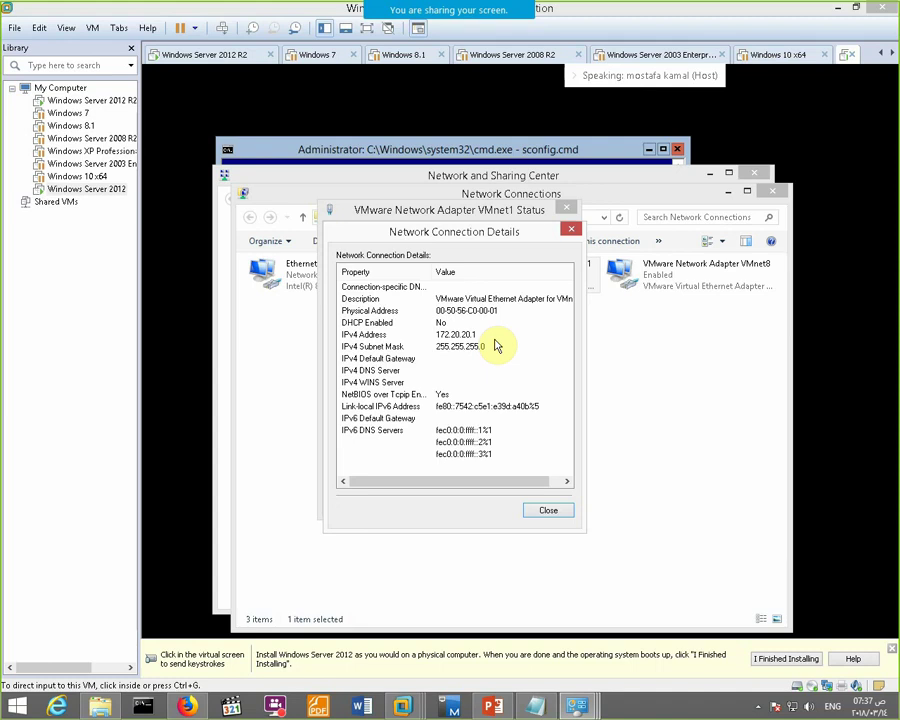
{"action": "left_click", "coordinate": [546, 510]}
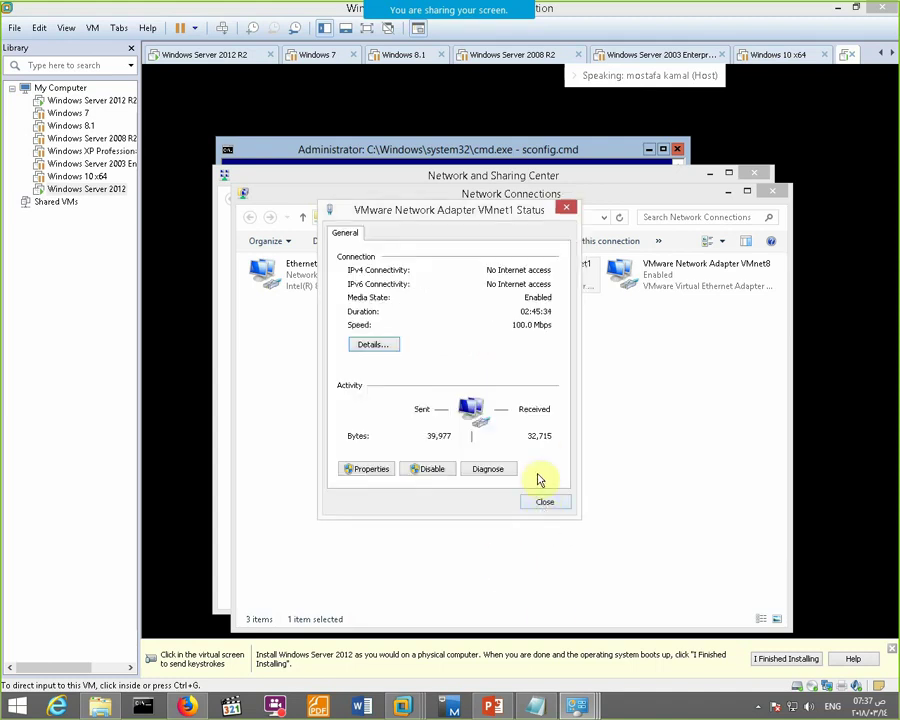
{"action": "left_click", "coordinate": [542, 501]}
{"action": "left_click", "coordinate": [771, 189]}
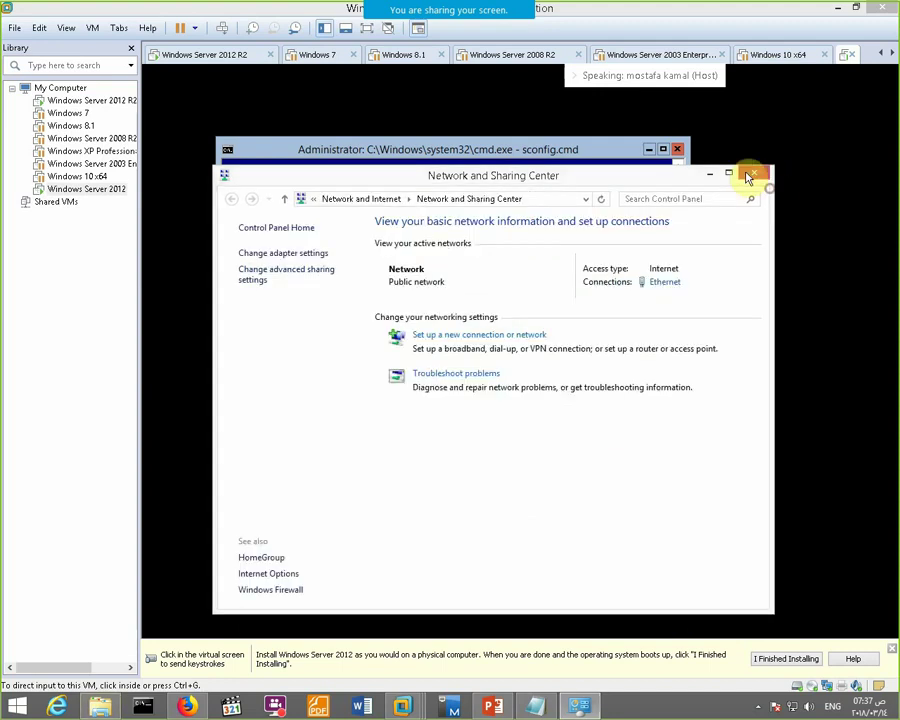
{"action": "left_click", "coordinate": [748, 177]}
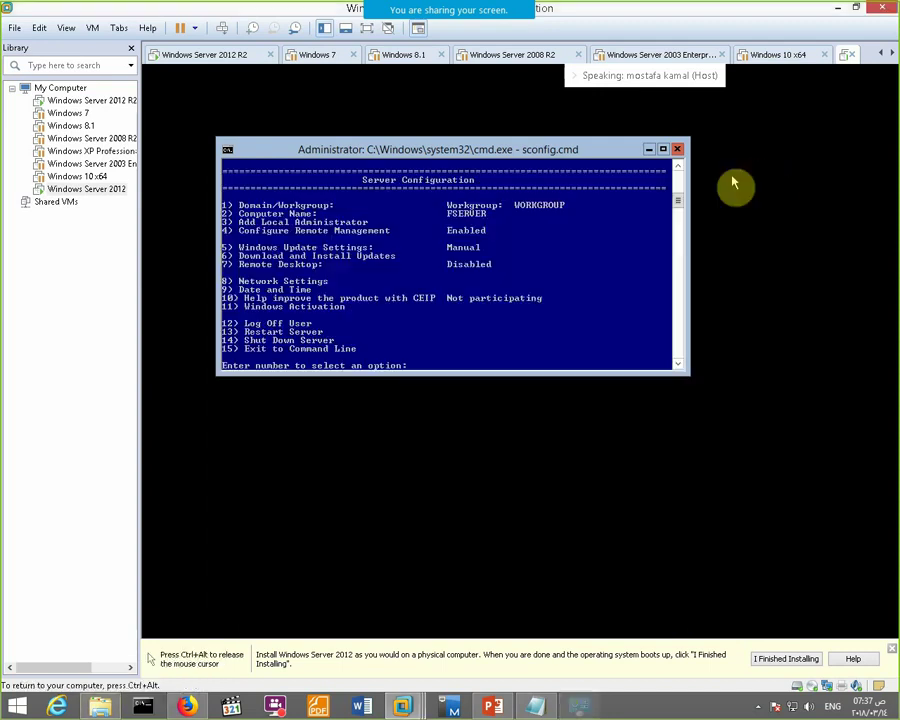
Step: Return the virtual machine to full screen, enable Remote Management in Server Configuration and go back to its main menu
{"action": "left_click", "coordinate": [345, 28]}
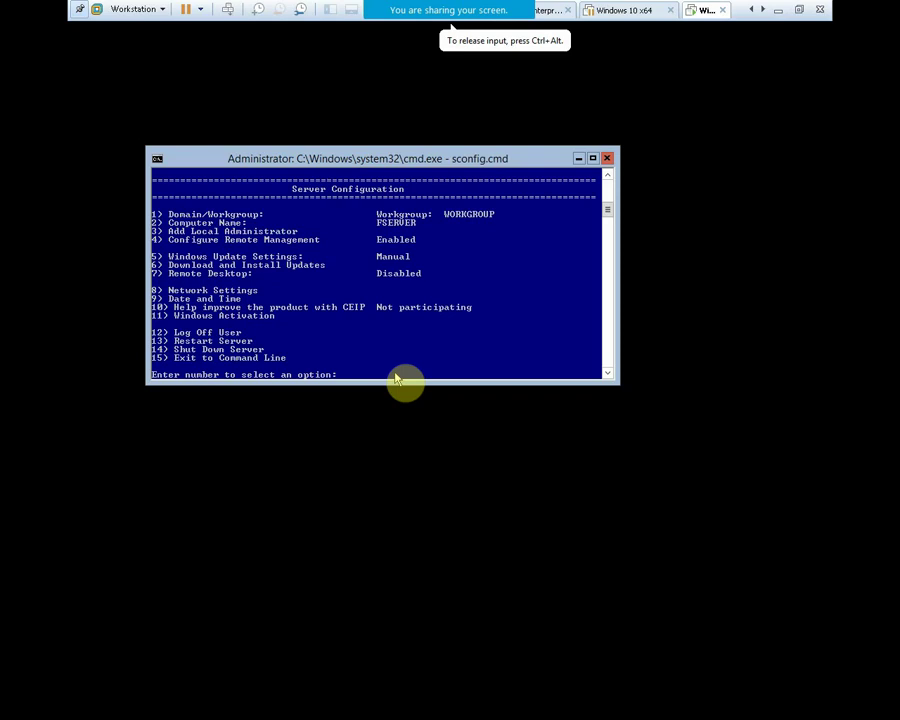
{"action": "type", "text": "4"}
{"action": "key", "text": "Return"}
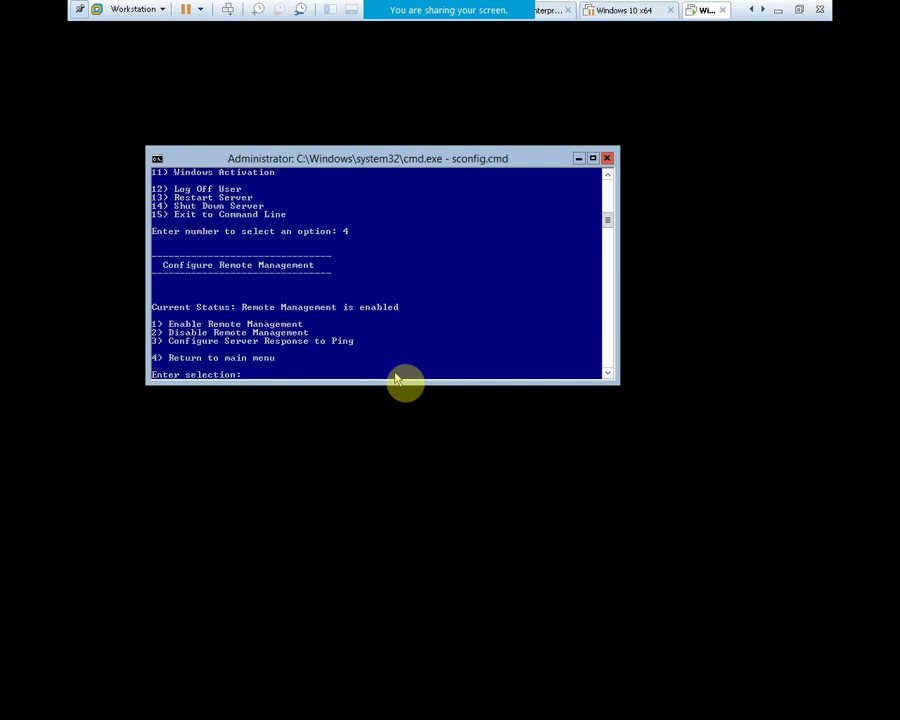
{"action": "type", "text": "1"}
{"action": "key", "text": "Return"}
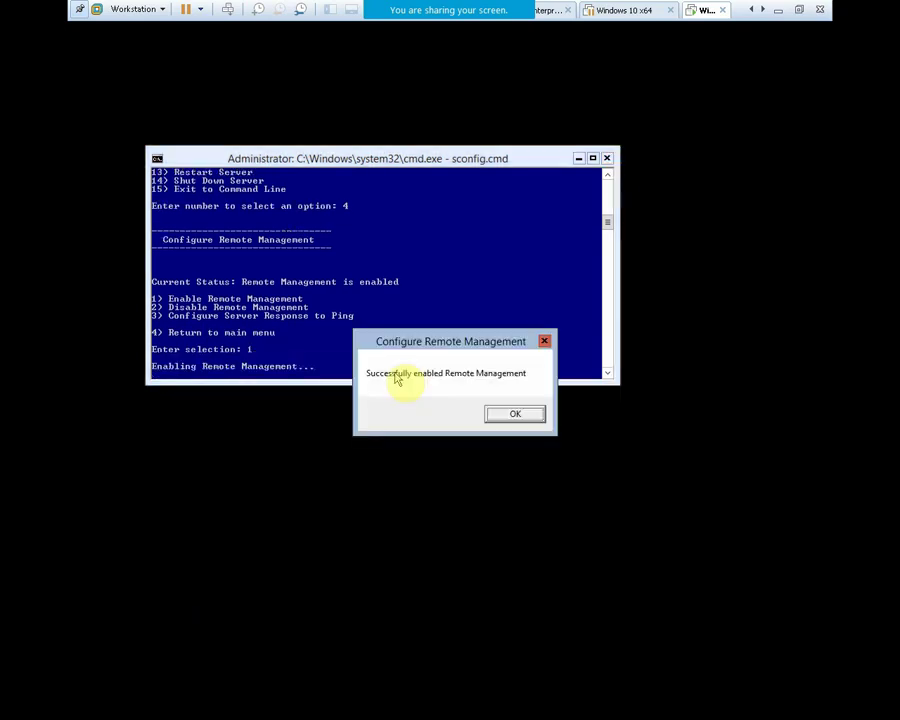
{"action": "key", "text": "Return"}
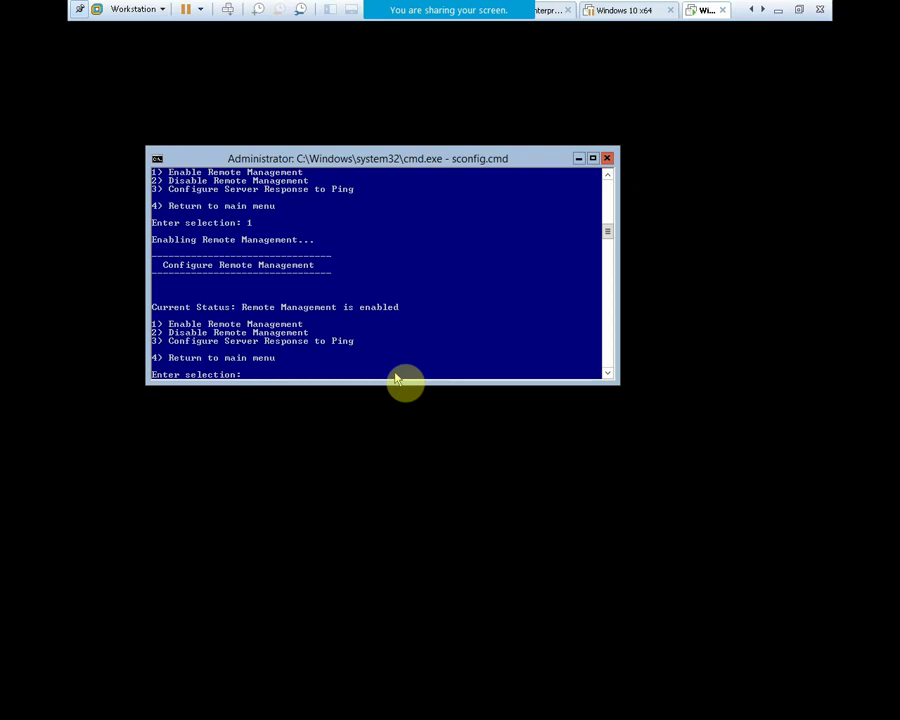
{"action": "type", "text": "4"}
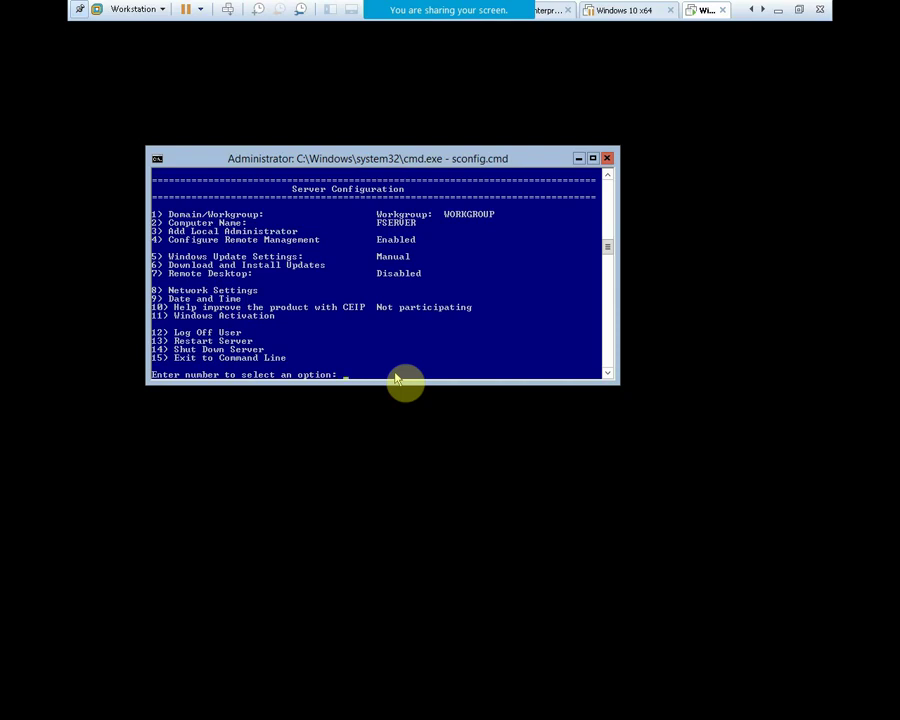
Step: Enable Remote Desktop in Server Configuration only for clients running Network Level Authentication
{"action": "type", "text": "7"}
{"action": "key", "text": "Return"}
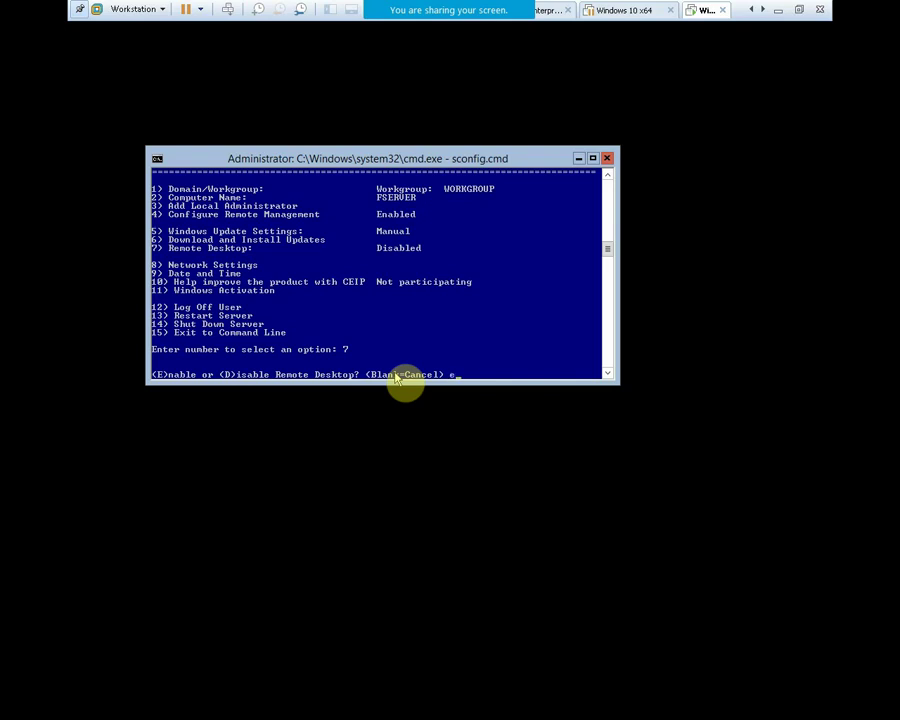
{"action": "type", "text": "e"}
{"action": "key", "text": "Return"}
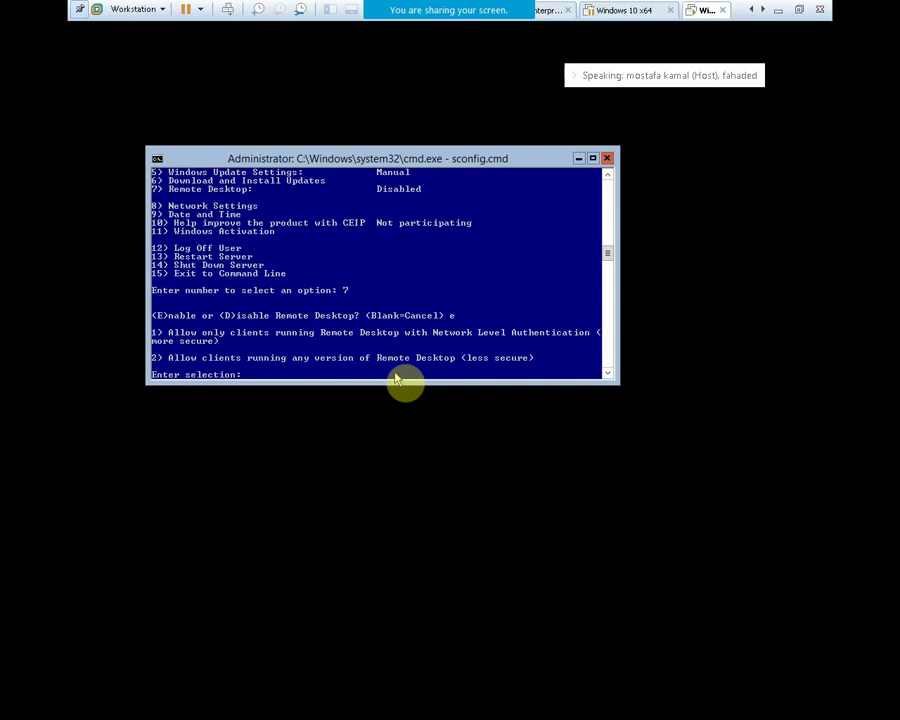
{"action": "type", "text": "1"}
{"action": "key", "text": "Return"}
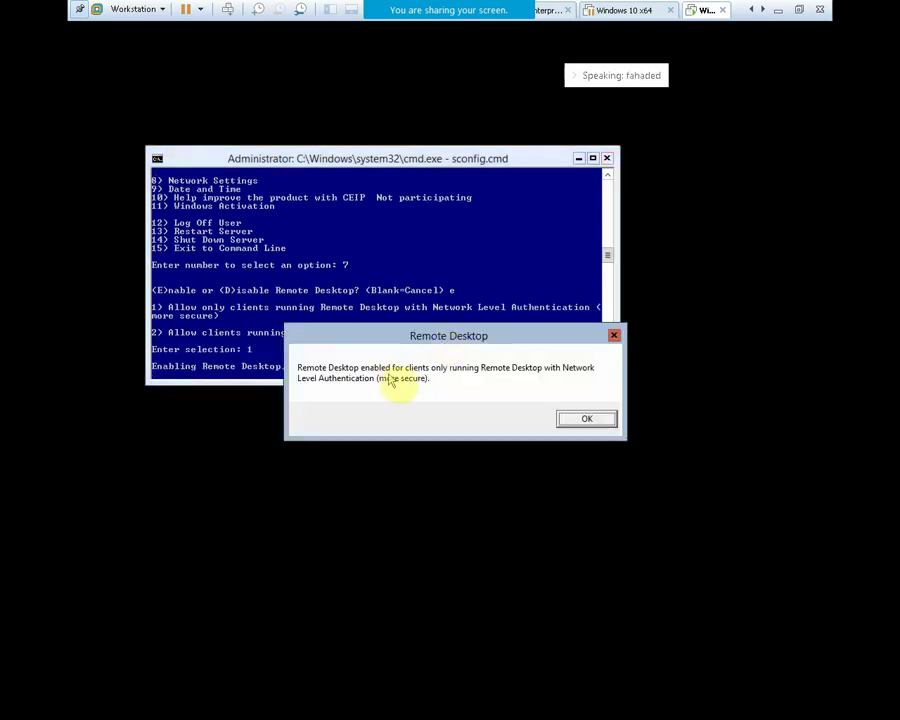
{"action": "left_click", "coordinate": [568, 424]}
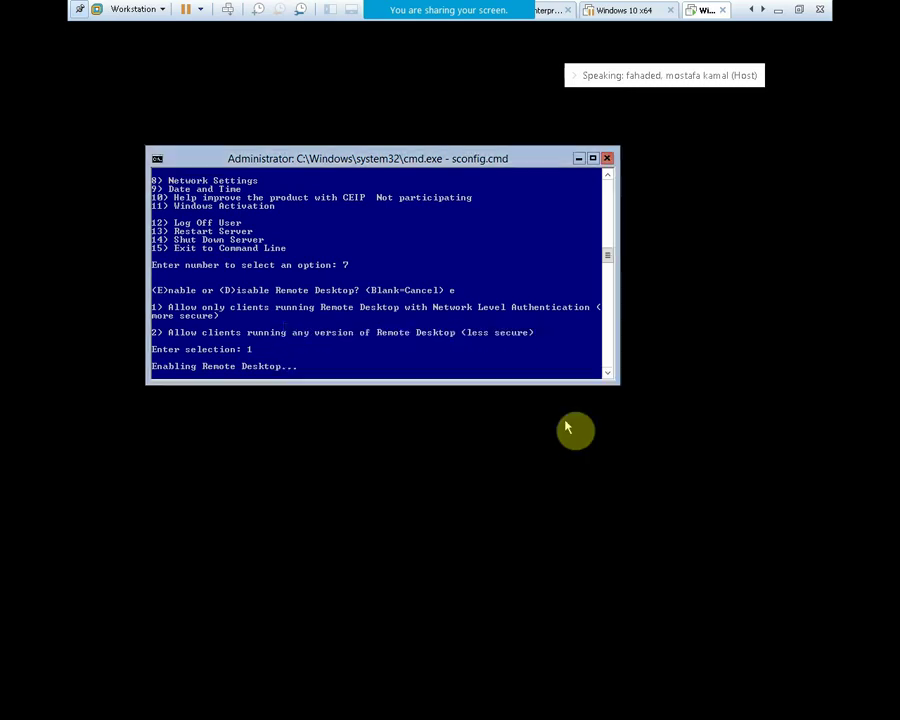
Step: Minimize the virtual machine and open Remote Desktop Connection on the host computer by running mstsc
{"action": "left_click", "coordinate": [780, 10]}
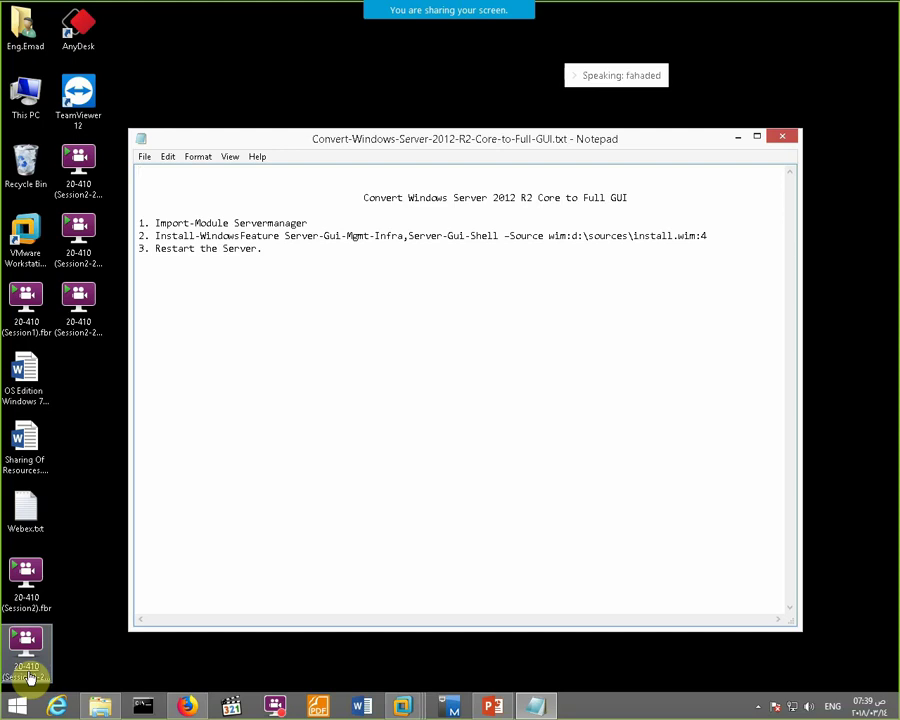
{"action": "key", "text": "super+r"}
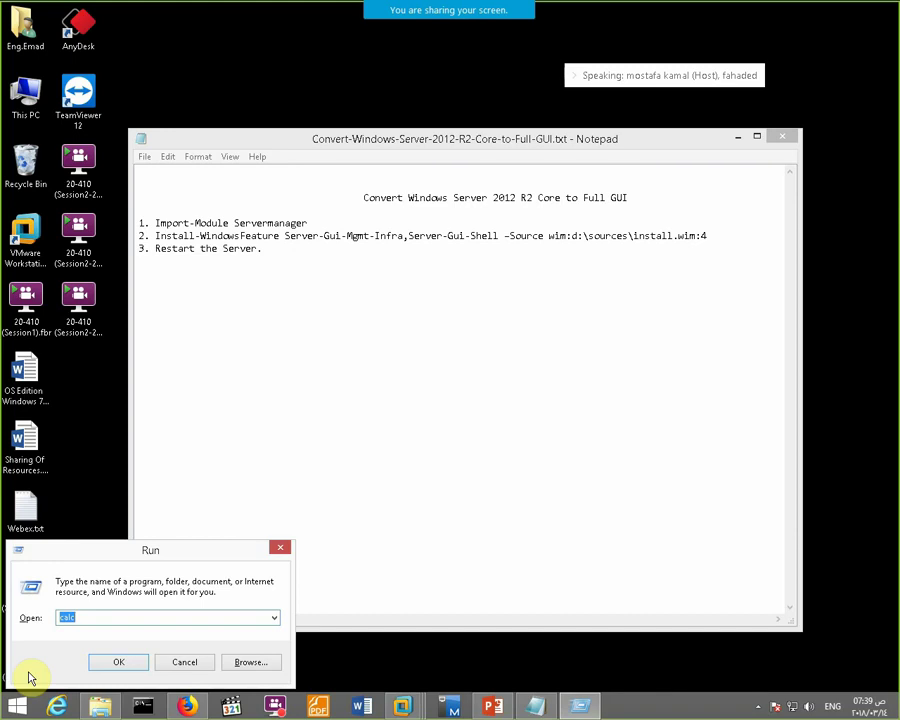
{"action": "type", "text": "ms"}
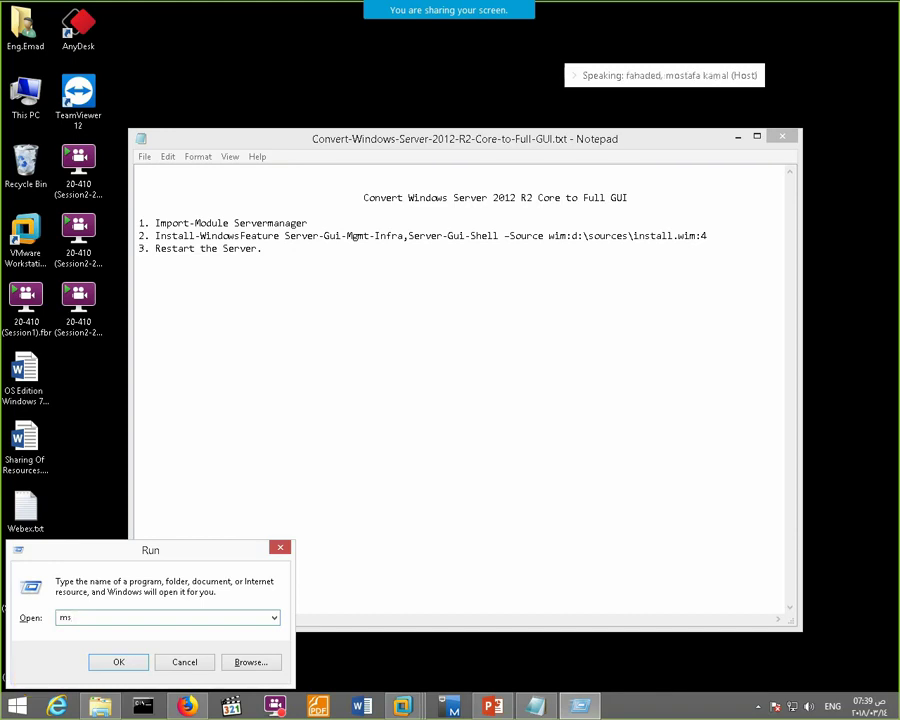
{"action": "type", "text": "tsc"}
{"action": "key", "text": "Return"}
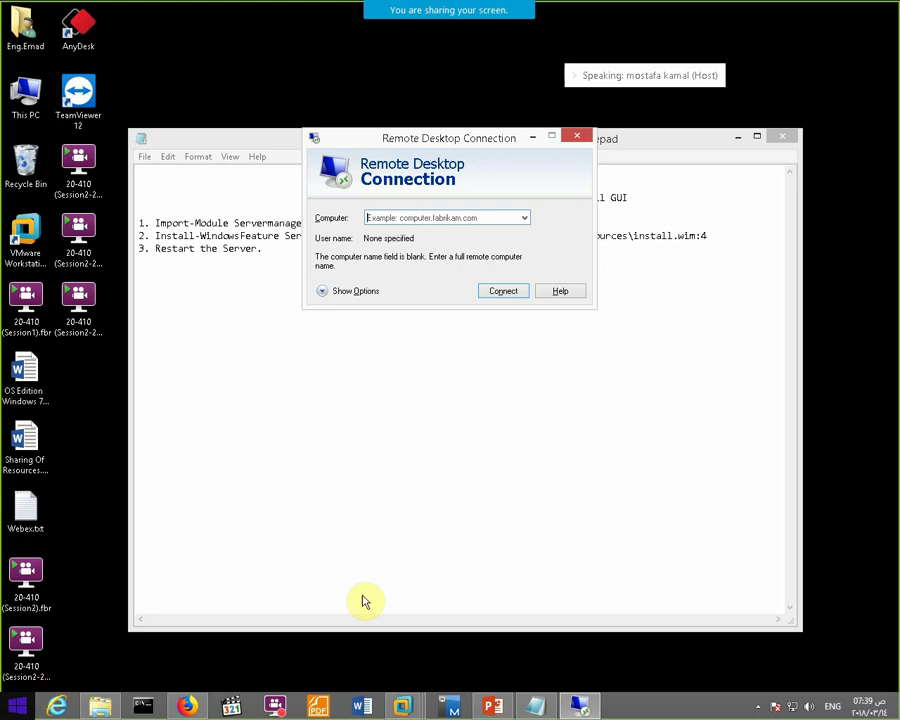
Step: Switch back to the Windows Server 2012 virtual machine, check its network adapter's IP address in Network Settings, and return without selecting an adapter
{"action": "left_click", "coordinate": [406, 712]}
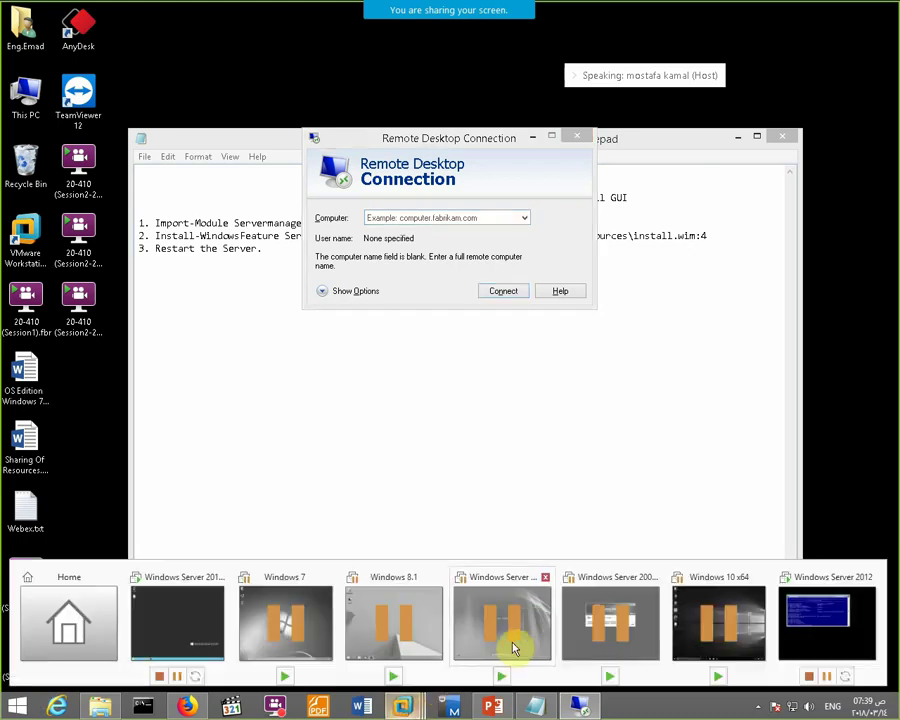
{"action": "left_click", "coordinate": [790, 627]}
{"action": "left_click", "coordinate": [398, 353]}
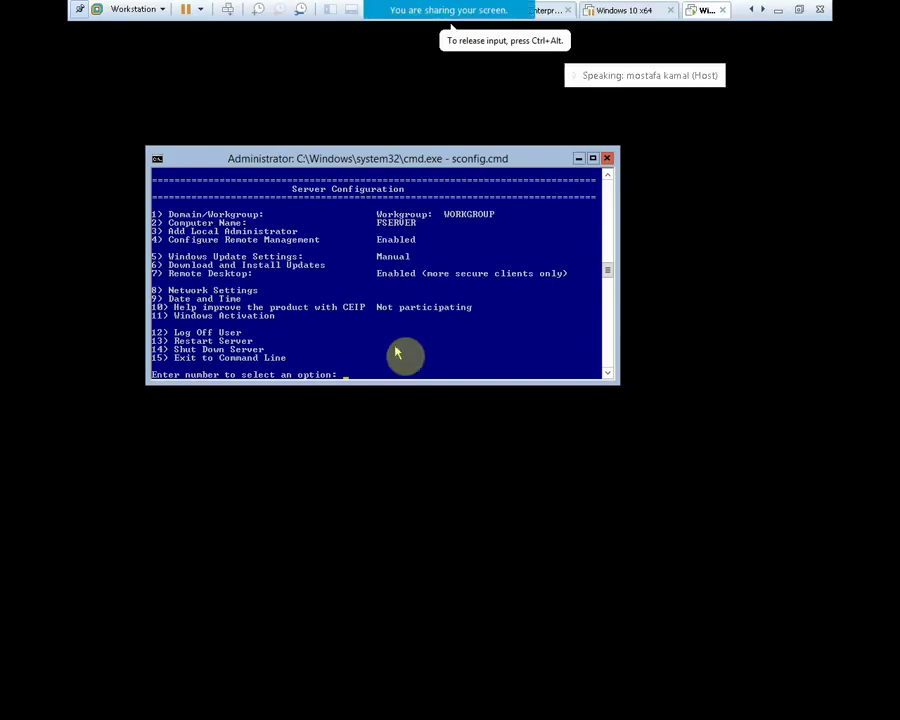
{"action": "type", "text": "8"}
{"action": "key", "text": "Return"}
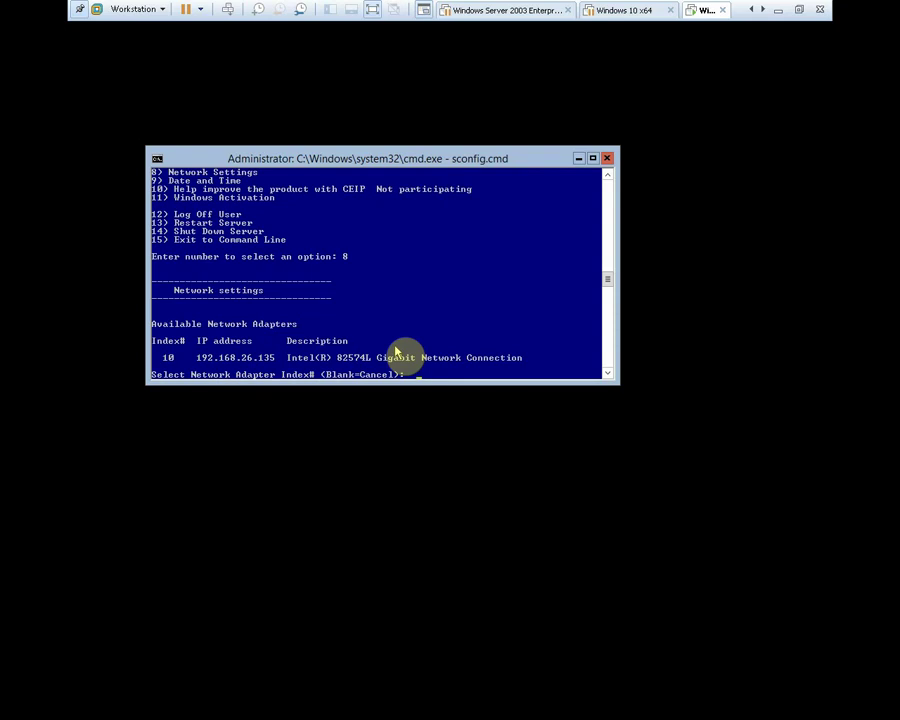
{"action": "key", "text": "Return"}
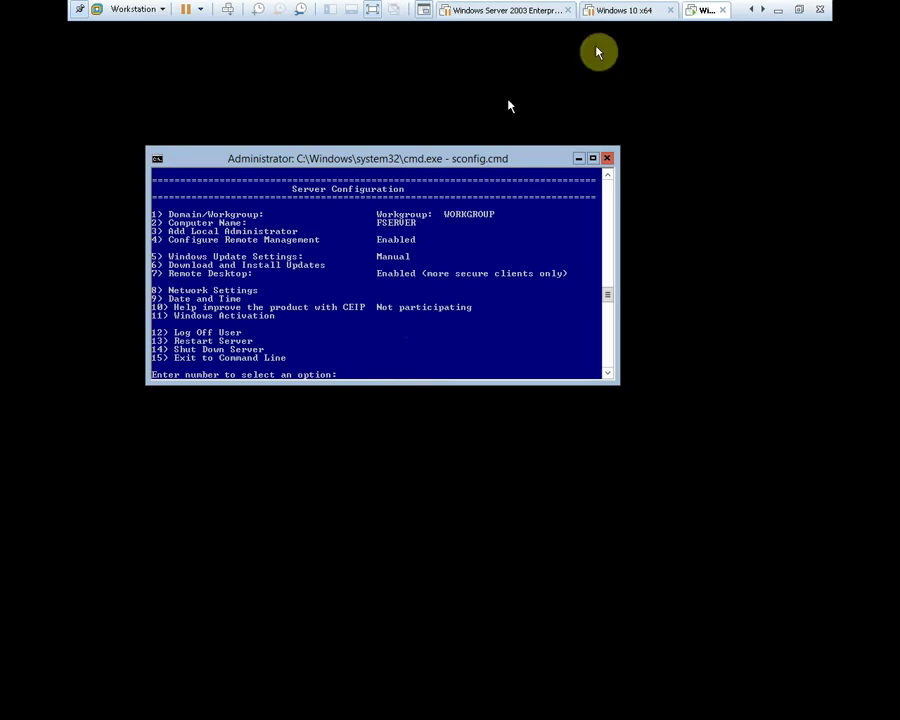
Step: Open the virtual machine's hardware settings to check the network adapter's connection type, and close them without changes
{"action": "mouse_move", "coordinate": [516, 4]}
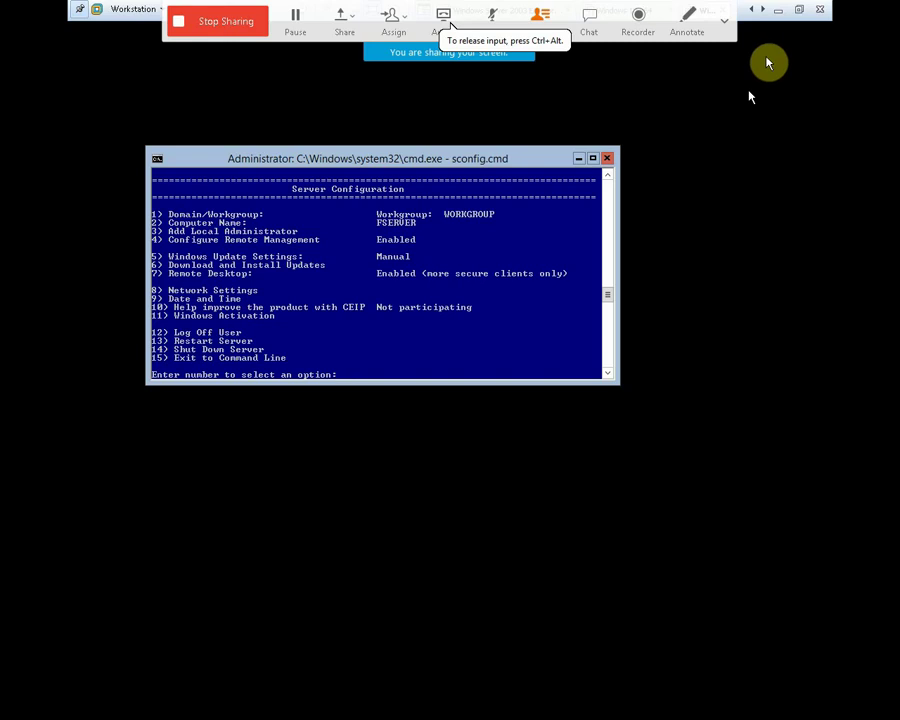
{"action": "right_click", "coordinate": [710, 12]}
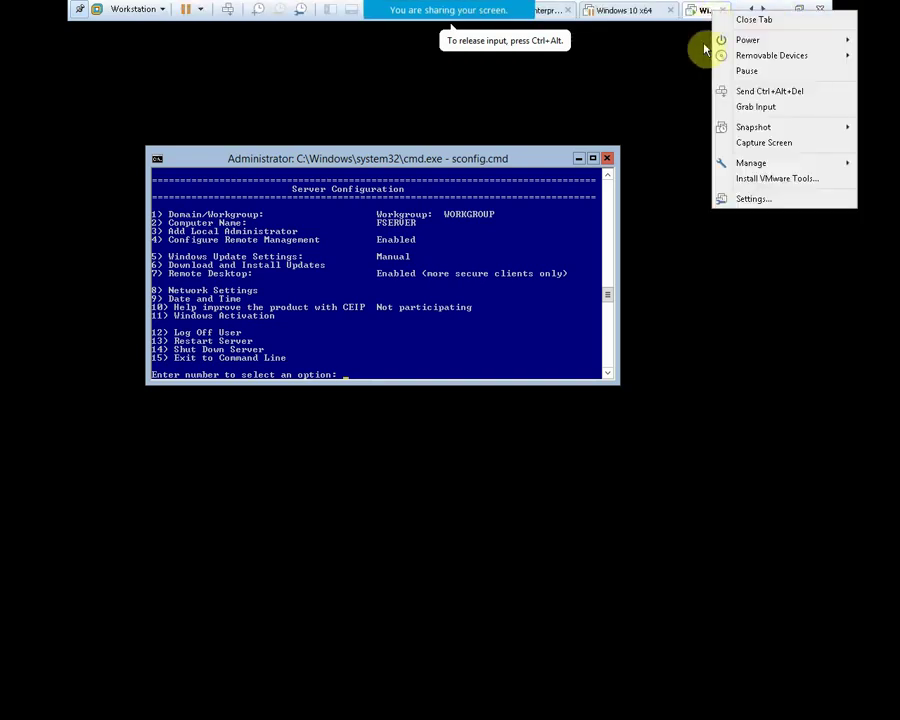
{"action": "left_click", "coordinate": [765, 207]}
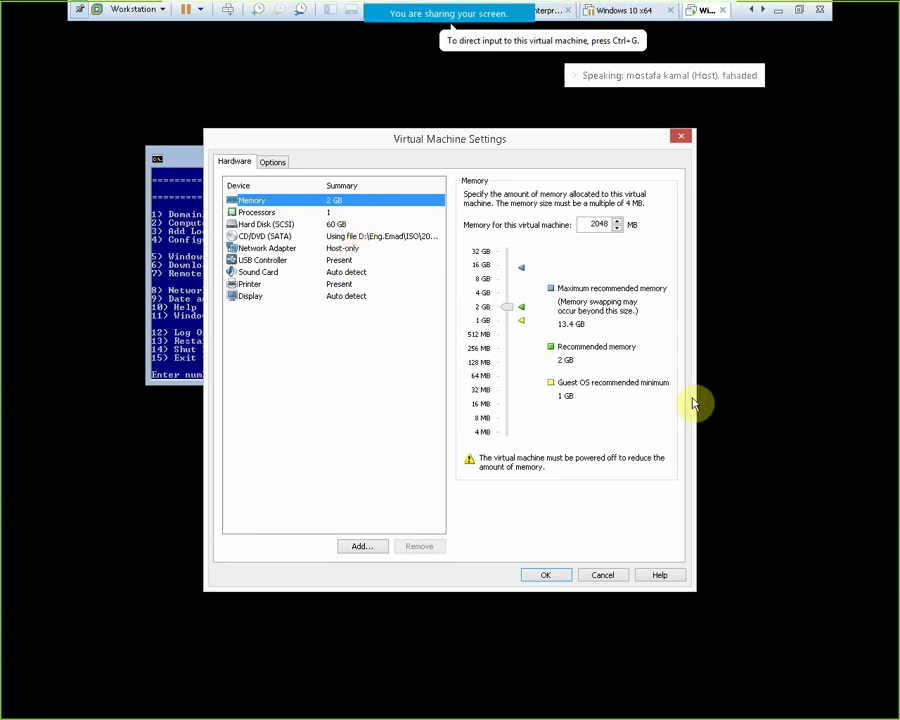
{"action": "left_click", "coordinate": [621, 576]}
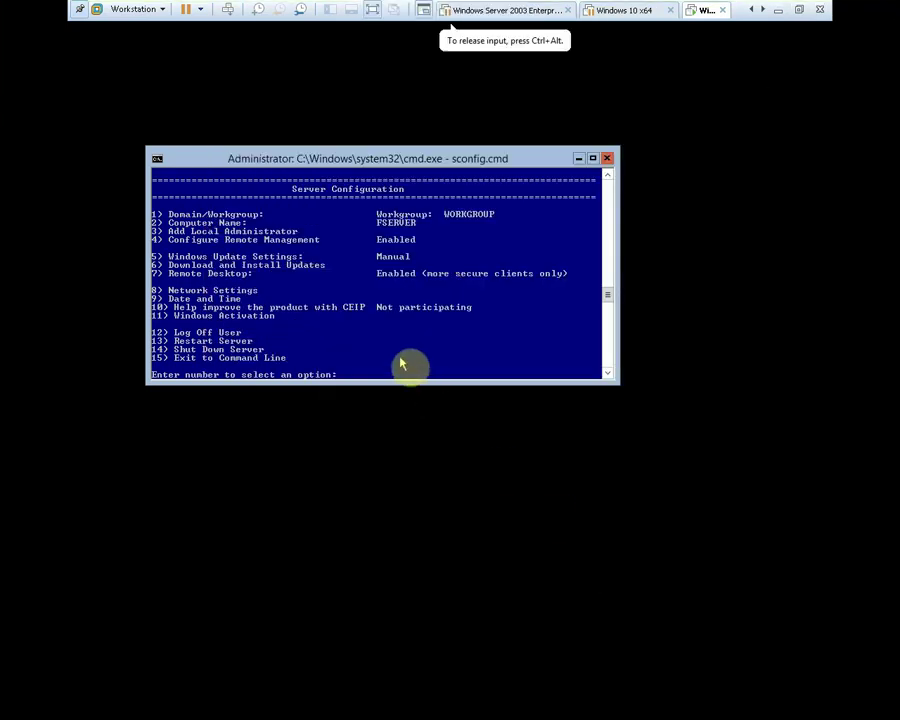
Step: Open the settings of network adapter index 10 from Network Settings in Server Configuration
{"action": "type", "text": "8"}
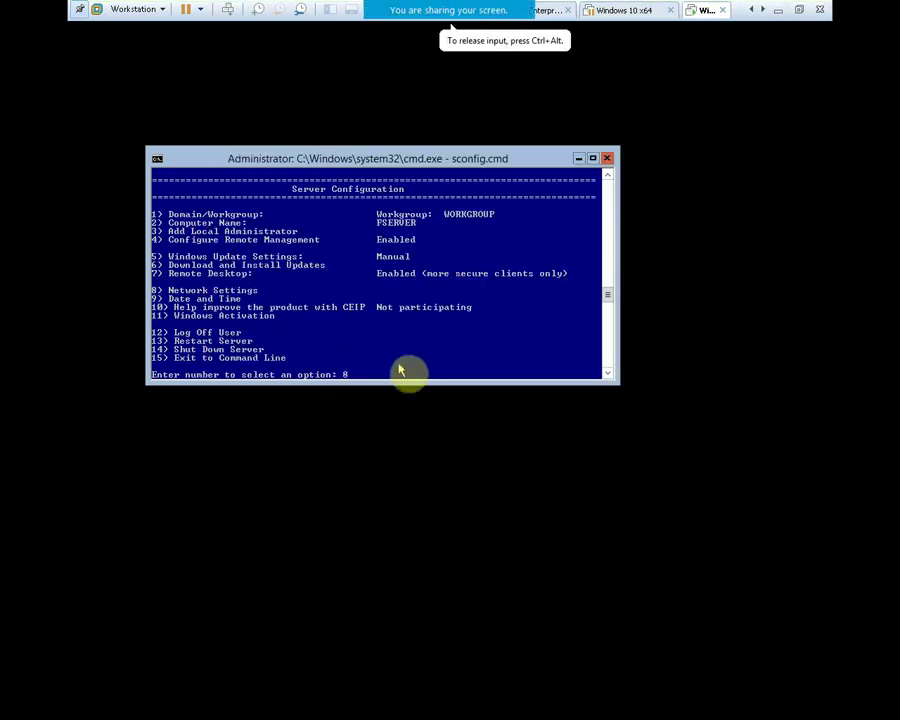
{"action": "key", "text": "Return"}
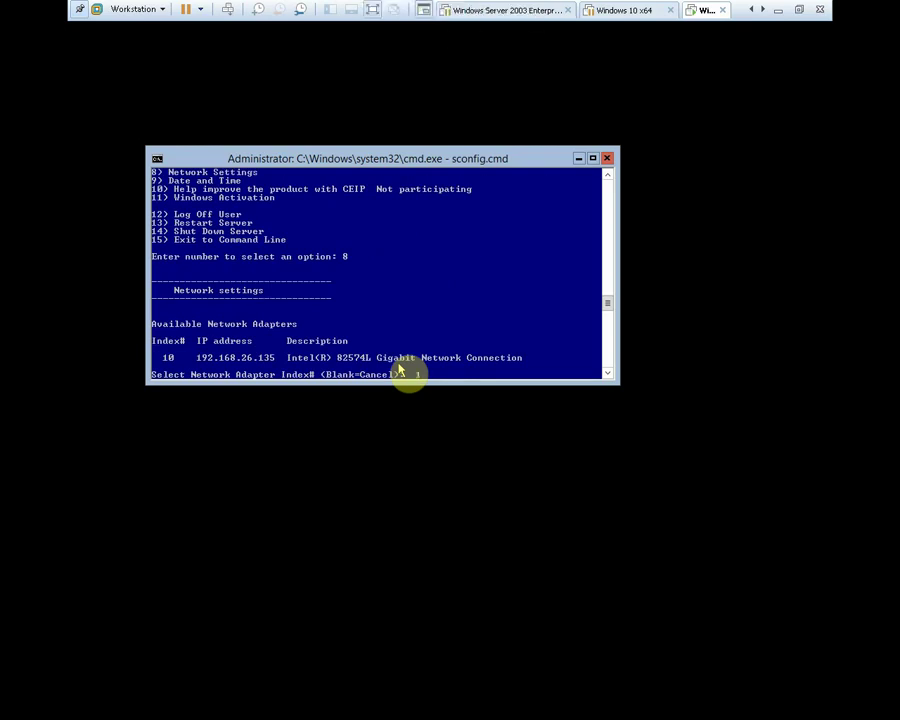
{"action": "type", "text": "10"}
{"action": "key", "text": "Return"}
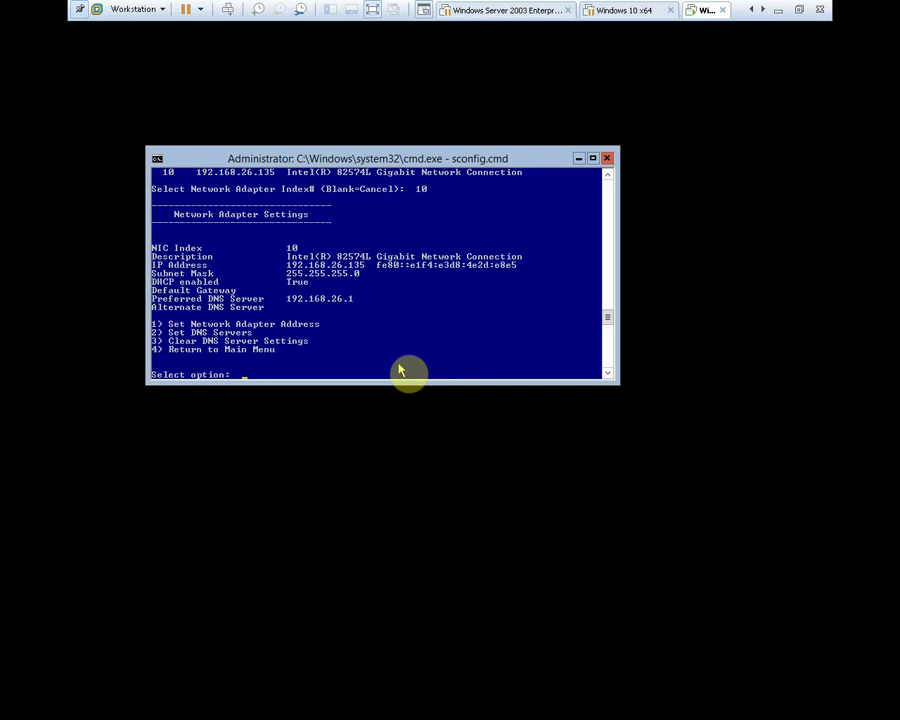
Step: Give the network adapter the static IP address 172.20.20.202 with subnet mask 255.255.255.0 and default gateway 172.20.20.20
{"action": "type", "text": "1"}
{"action": "type", "text": "1"}
{"action": "key", "text": "BackSpace"}
{"action": "key", "text": "Return"}
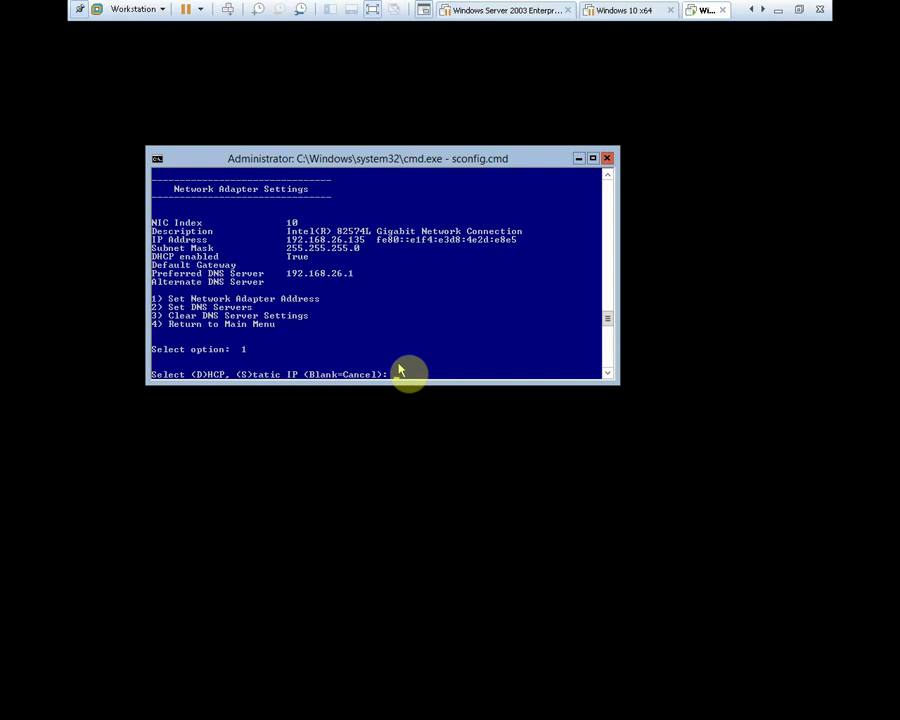
{"action": "type", "text": "s"}
{"action": "key", "text": "Return"}
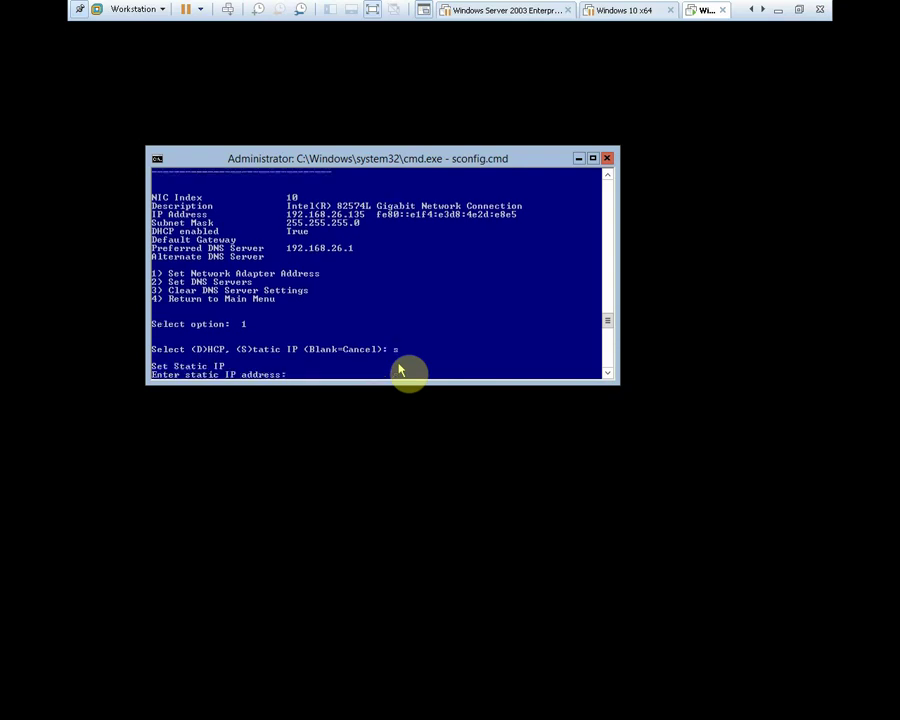
{"action": "type", "text": "172.20.20.202"}
{"action": "key", "text": "Return"}
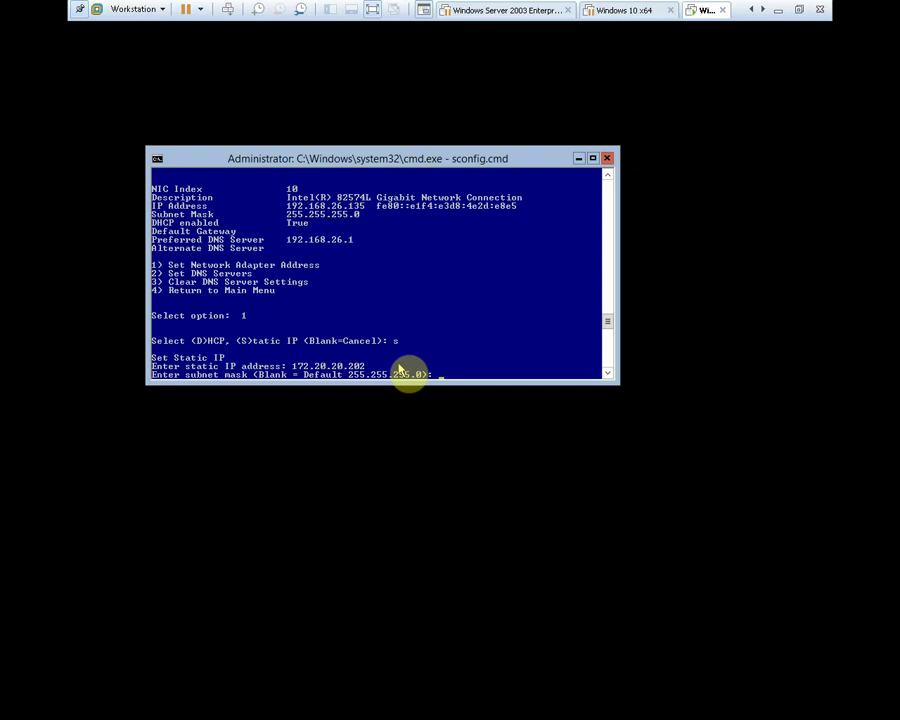
{"action": "type", "text": "255.255.255.0"}
{"action": "key", "text": "Return"}
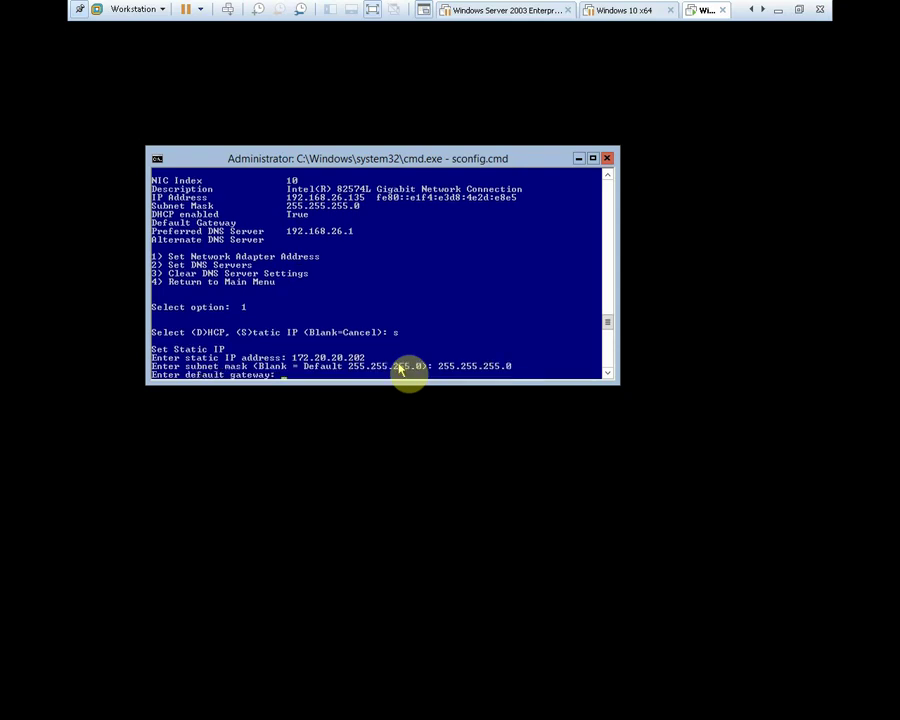
{"action": "type", "text": "172.20.20.20"}
{"action": "key", "text": "Return"}
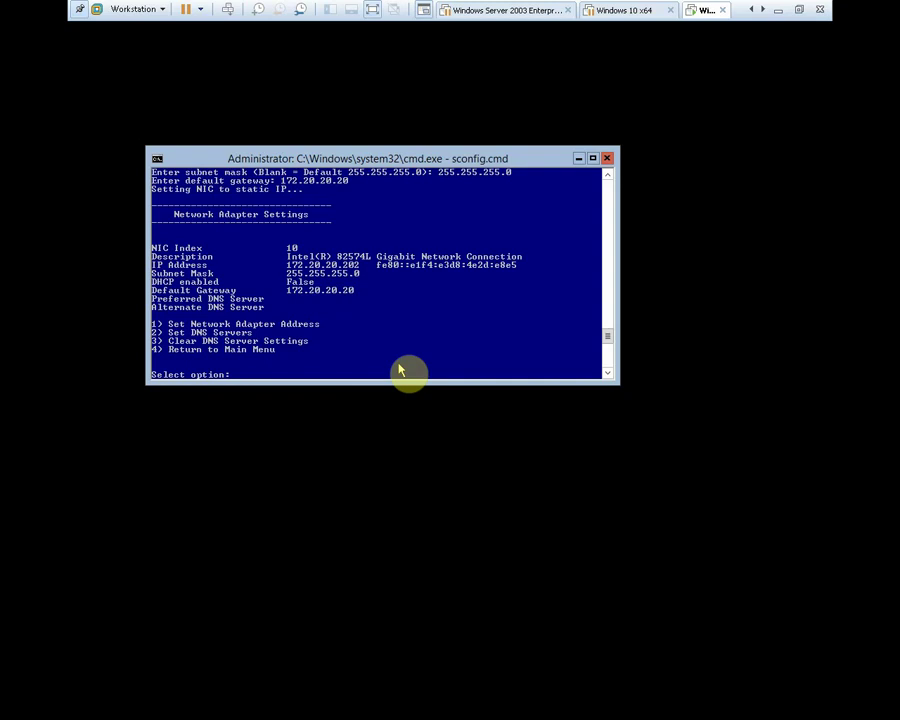
Step: Set the adapter's preferred DNS server to 172.20.20.200 and its alternate DNS server to 172.20.20.201
{"action": "type", "text": "2"}
{"action": "key", "text": "Return"}
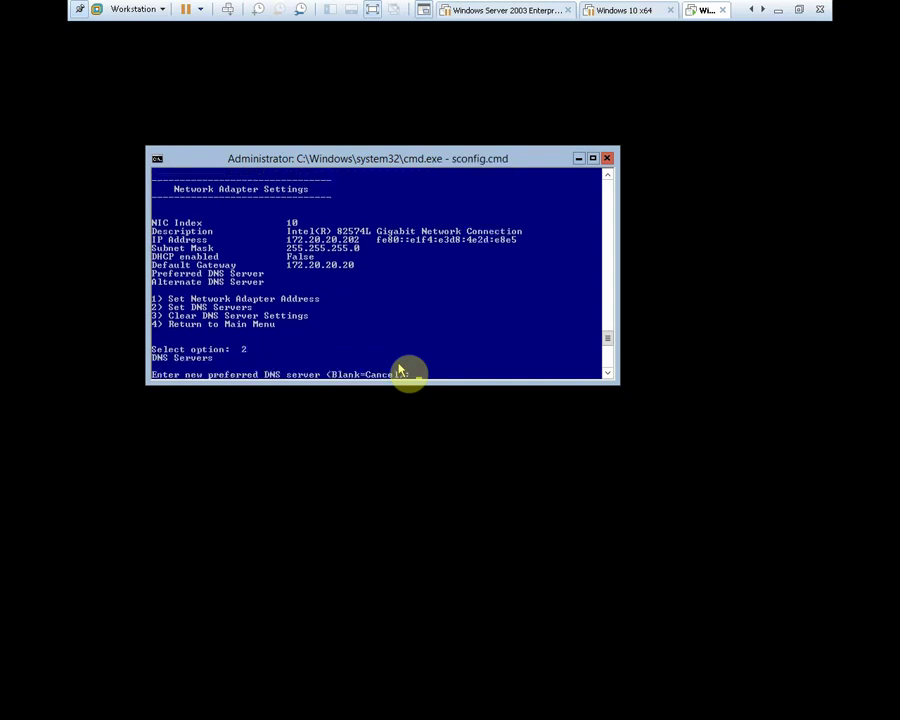
{"action": "type", "text": "172.20.20.200"}
{"action": "key", "text": "Return"}
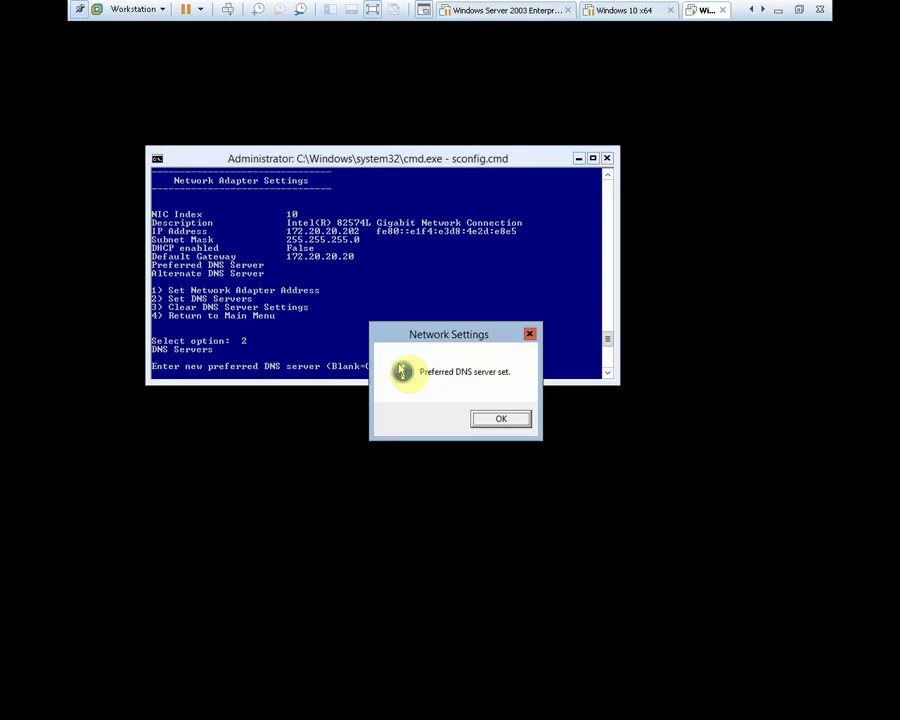
{"action": "key", "text": "Return"}
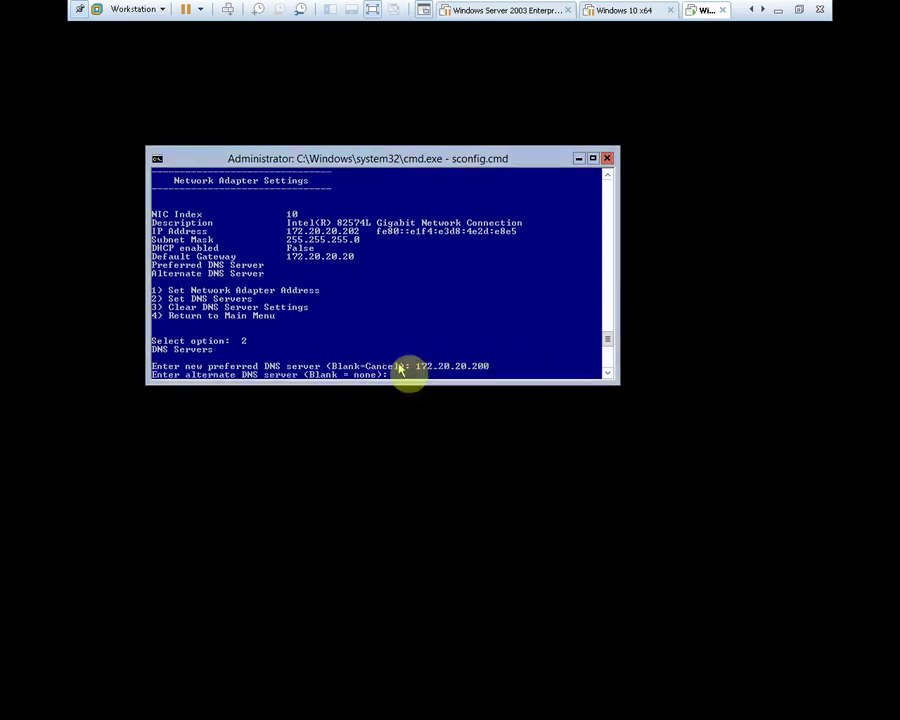
{"action": "type", "text": "172.20.2"}
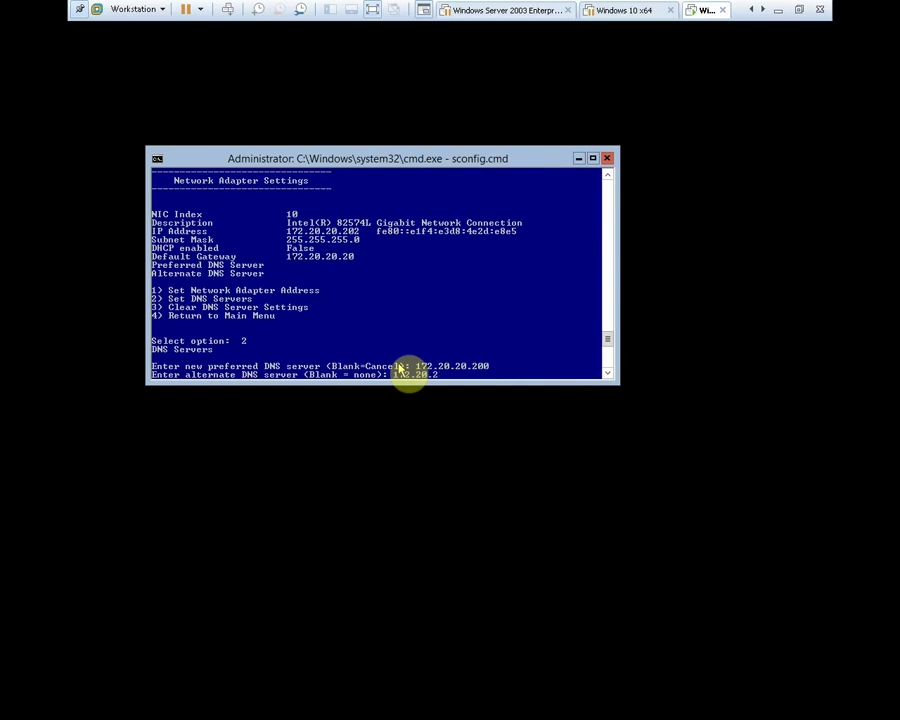
{"action": "type", "text": "0.201"}
{"action": "key", "text": "Return"}
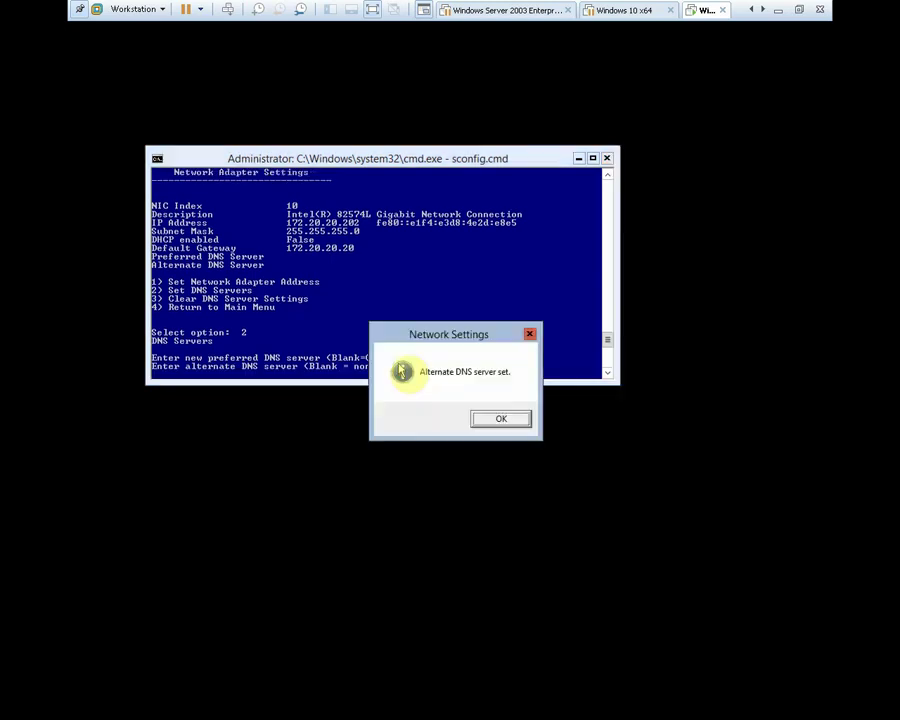
{"action": "key", "text": "Return"}
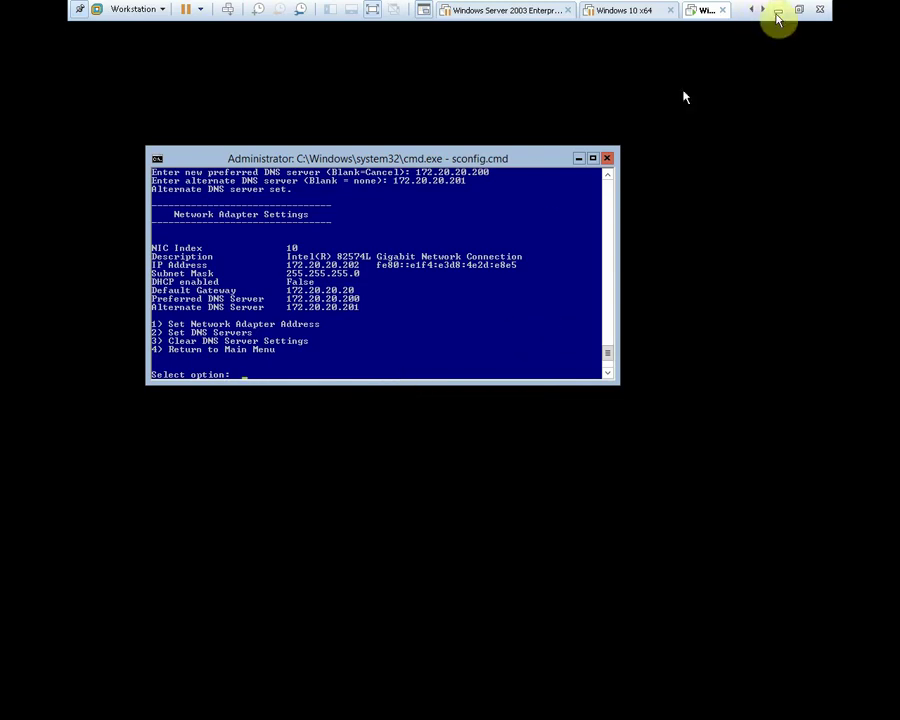
Step: Minimize the virtual machine and try to connect to 172.20.20.202 with Remote Desktop Connection on the host
{"action": "left_click", "coordinate": [779, 12]}
{"action": "left_click", "coordinate": [400, 220]}
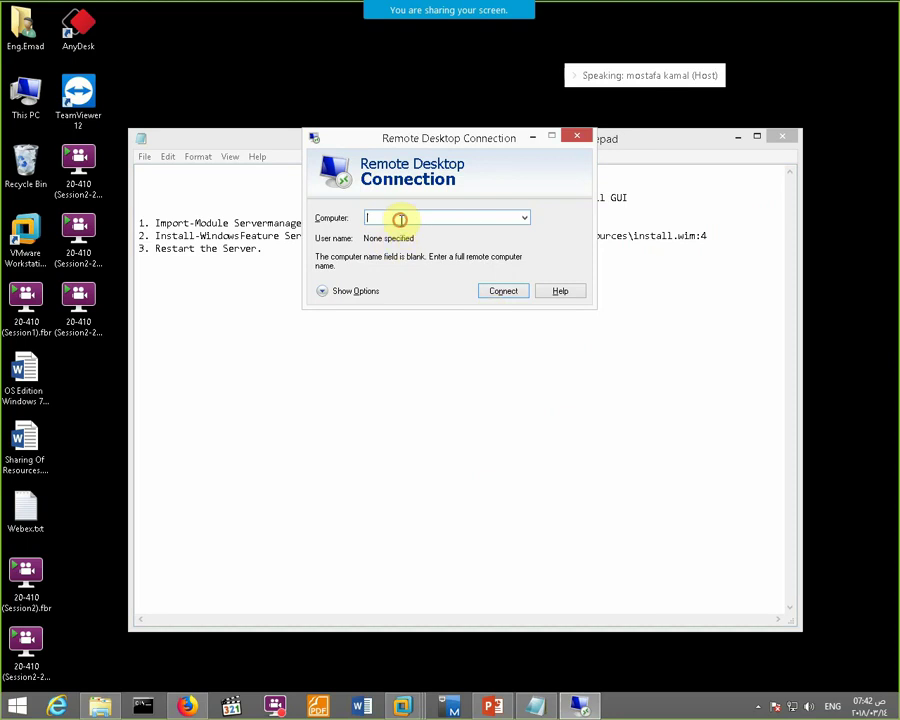
{"action": "type", "text": "172.20"}
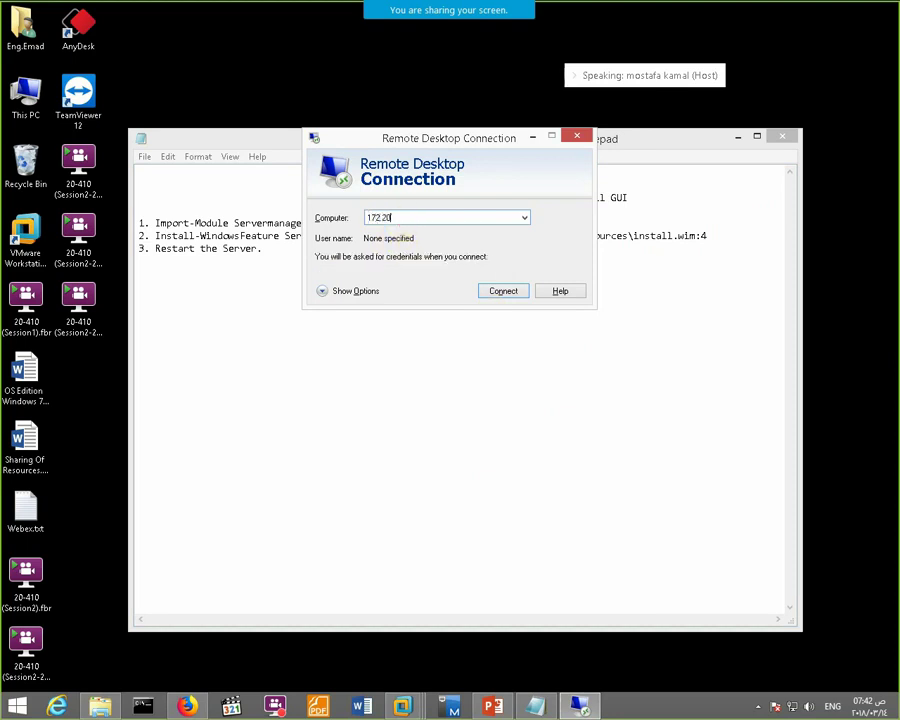
{"action": "type", "text": ".20.202"}
{"action": "key", "text": "Return"}
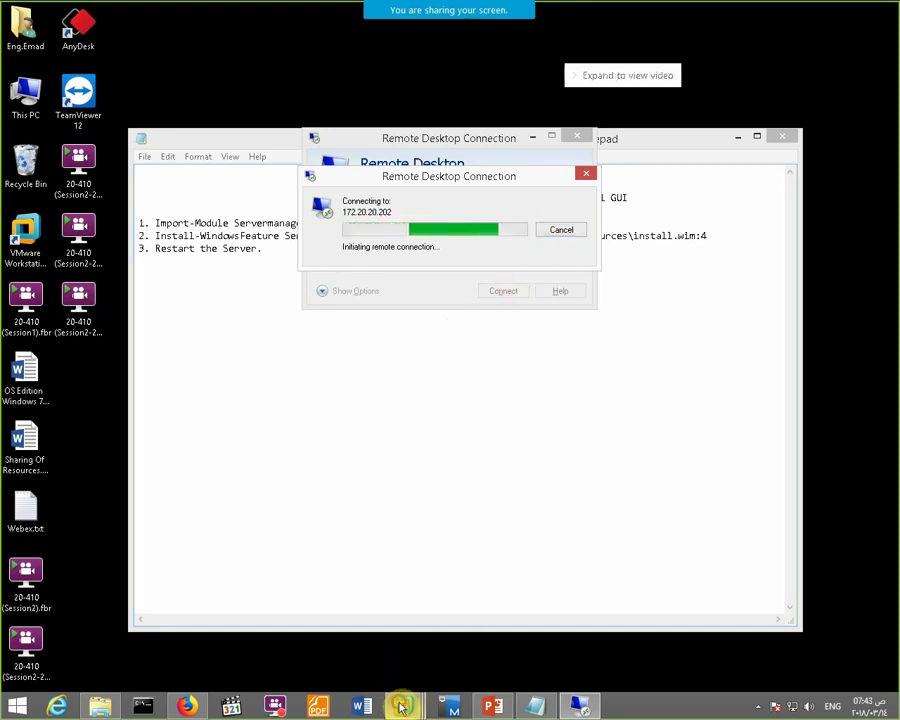
Step: Recheck the adapter settings in the virtual machine, return to the host and dismiss the Remote Desktop connection error
{"action": "mouse_move", "coordinate": [402, 705]}
{"action": "left_click", "coordinate": [840, 608]}
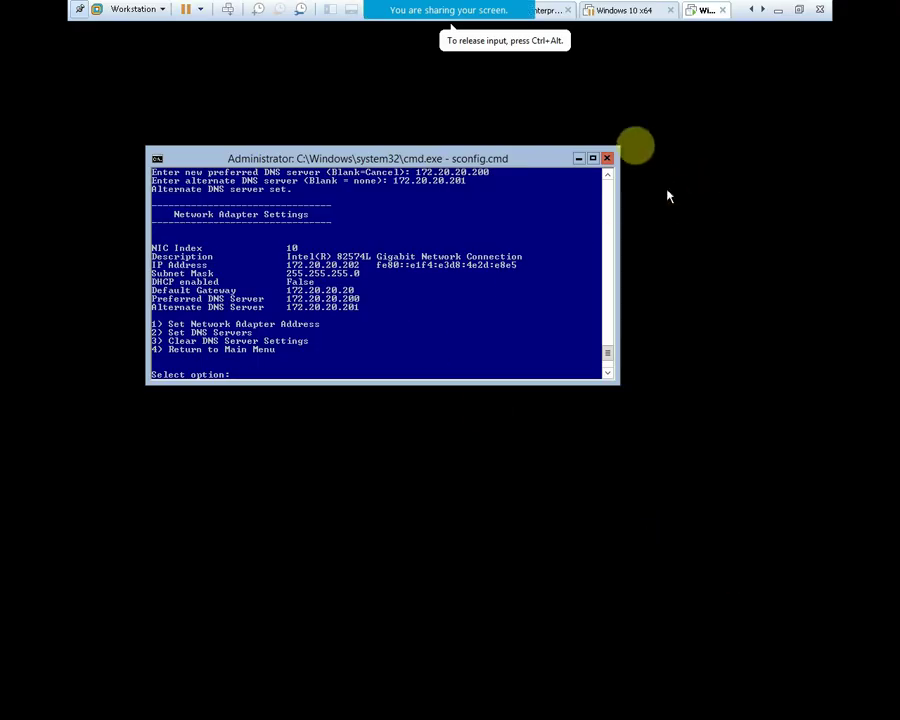
{"action": "left_click", "coordinate": [779, 12]}
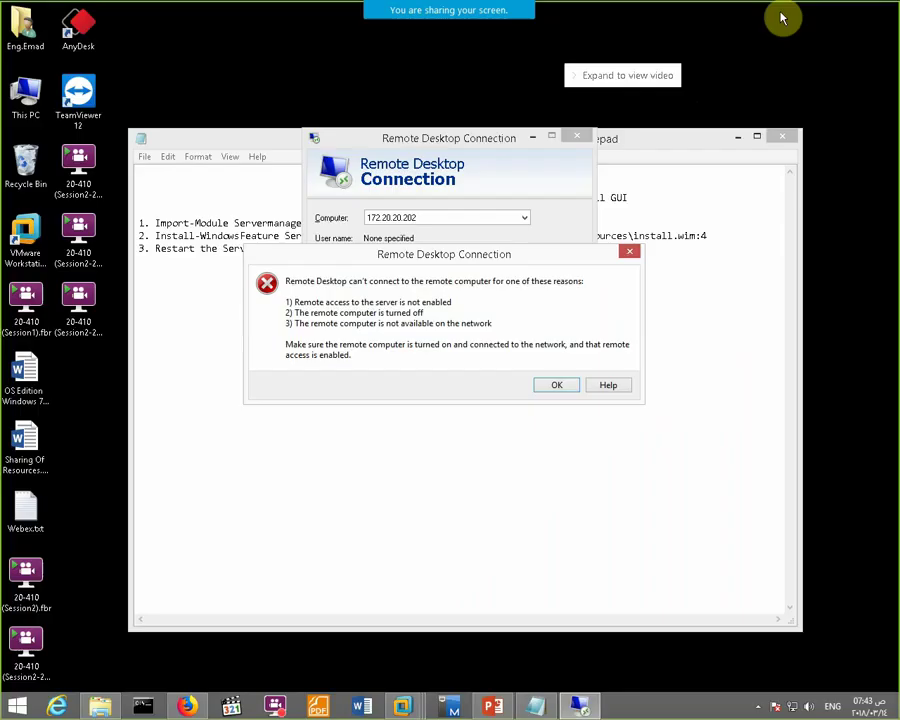
{"action": "left_click", "coordinate": [560, 387]}
Step: Start a continuous ping to 172.20.20.202 from a Command Prompt on the host computer
{"action": "left_click", "coordinate": [141, 705]}
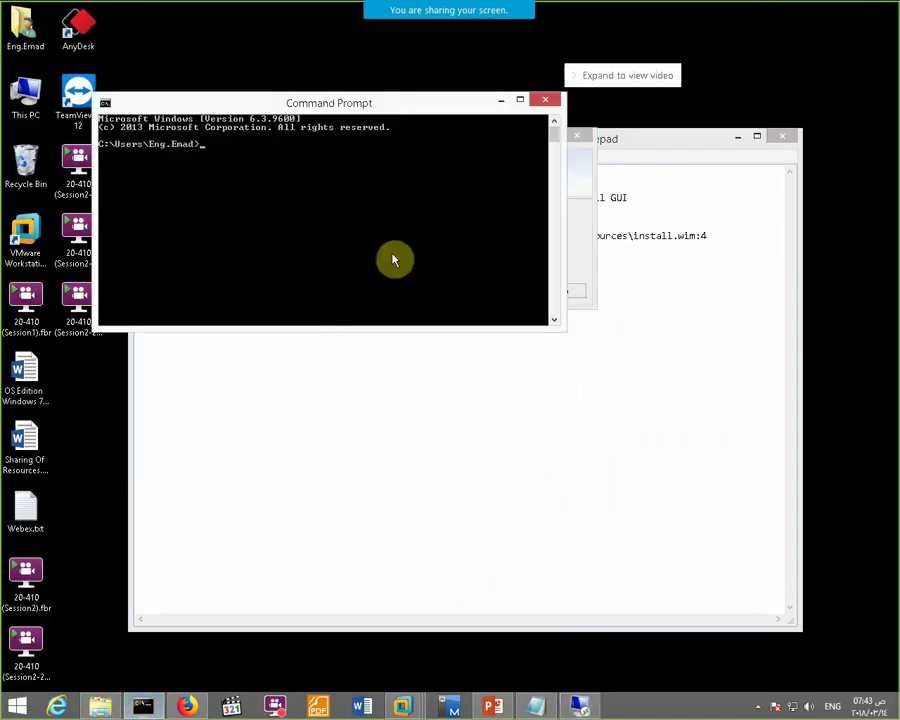
{"action": "type", "text": "ping 172.20."}
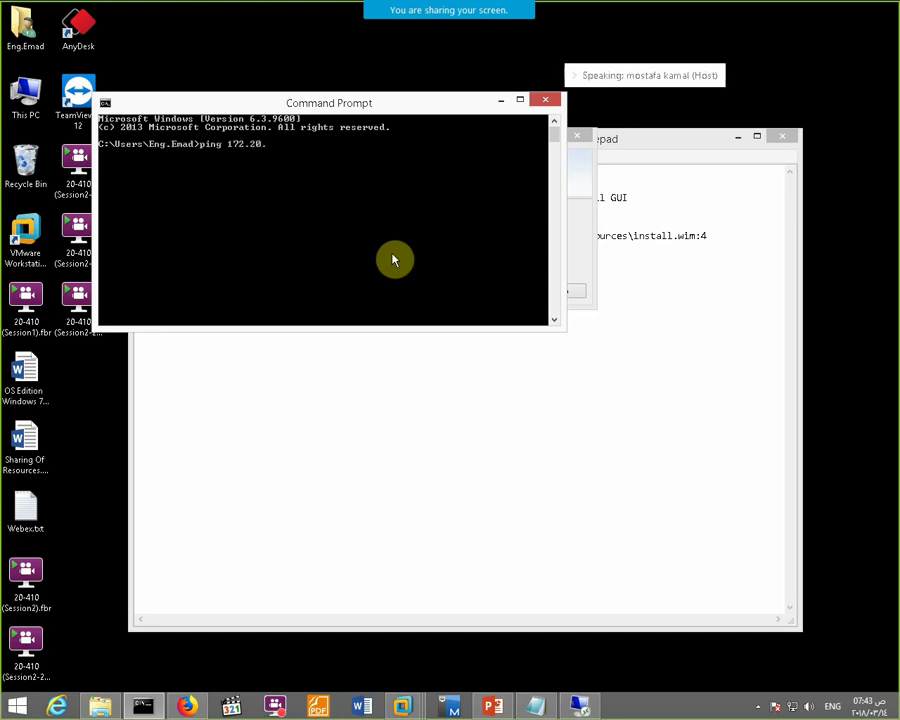
{"action": "type", "text": "20.202 -t"}
{"action": "key", "text": "Return"}
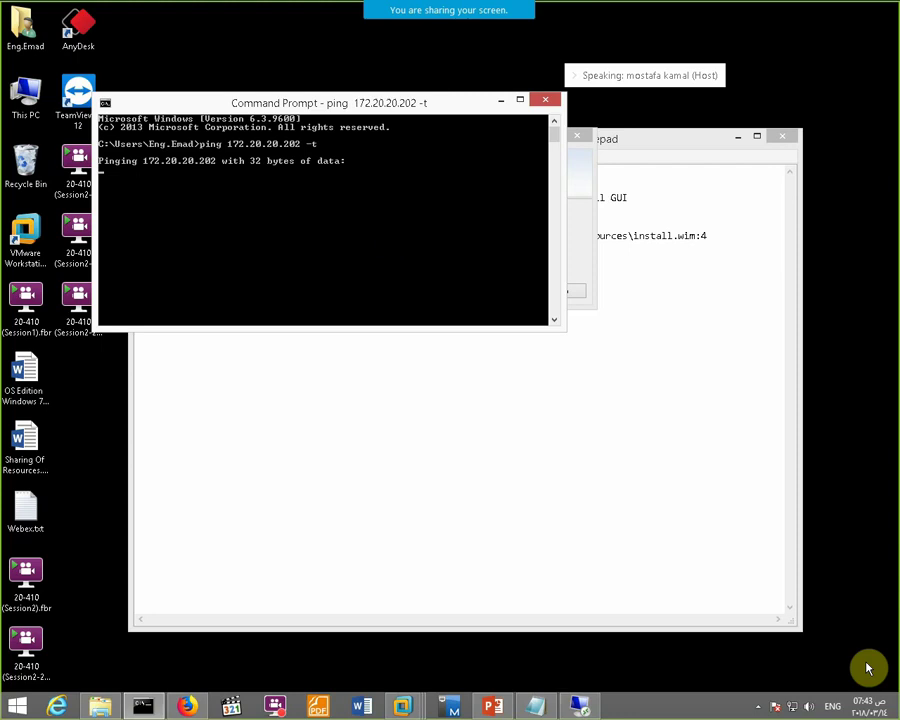
Step: Check the host's Windows Firewall status through the Network and Sharing Center, and close the window
{"action": "left_click", "coordinate": [793, 710]}
{"action": "right_click", "coordinate": [793, 710]}
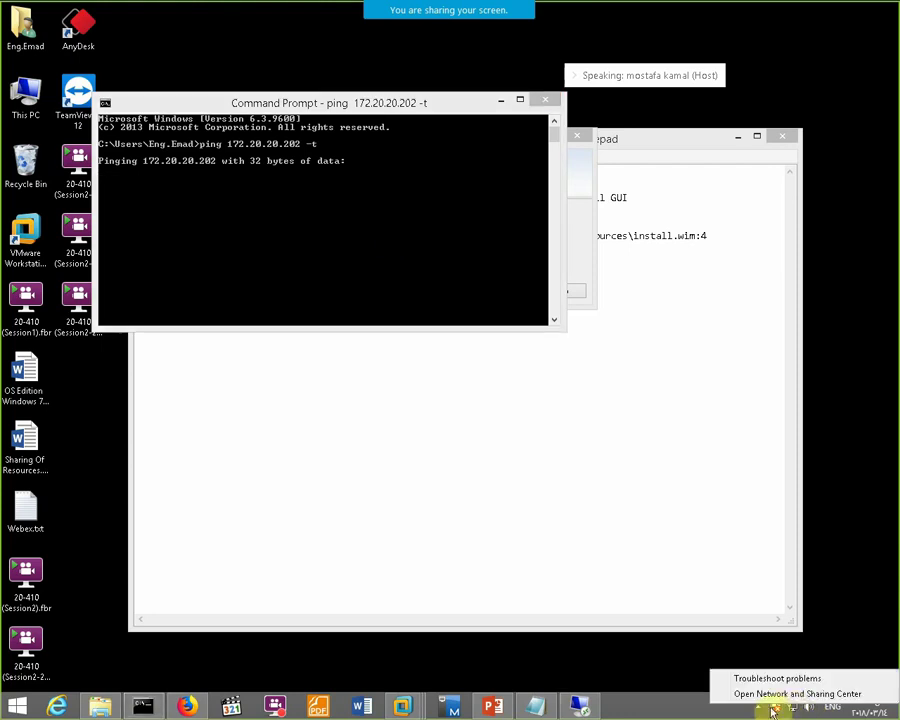
{"action": "left_click", "coordinate": [757, 707]}
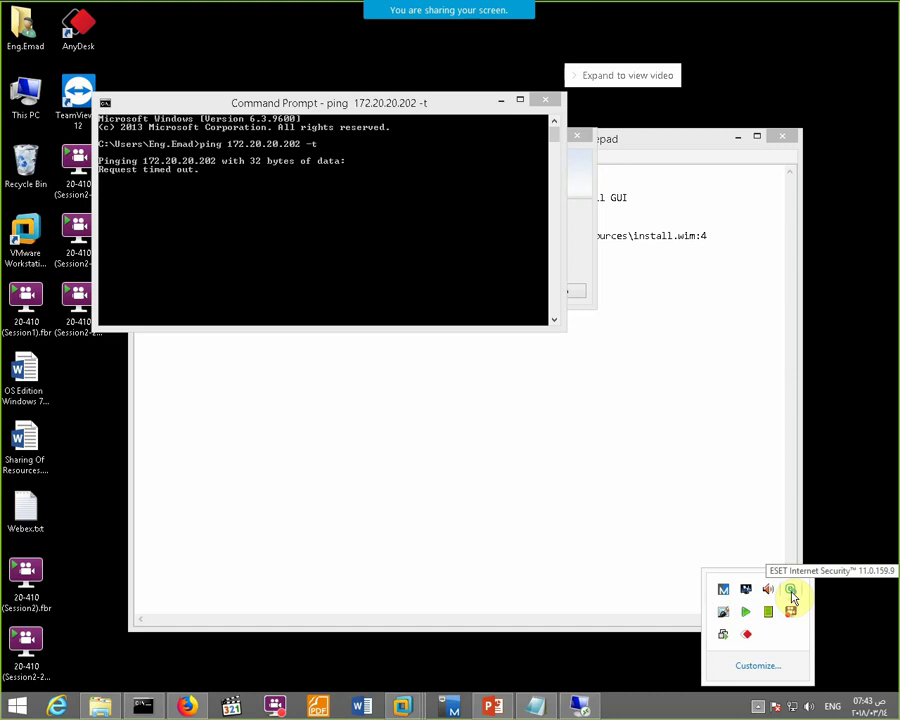
{"action": "right_click", "coordinate": [792, 707]}
{"action": "left_click", "coordinate": [779, 704]}
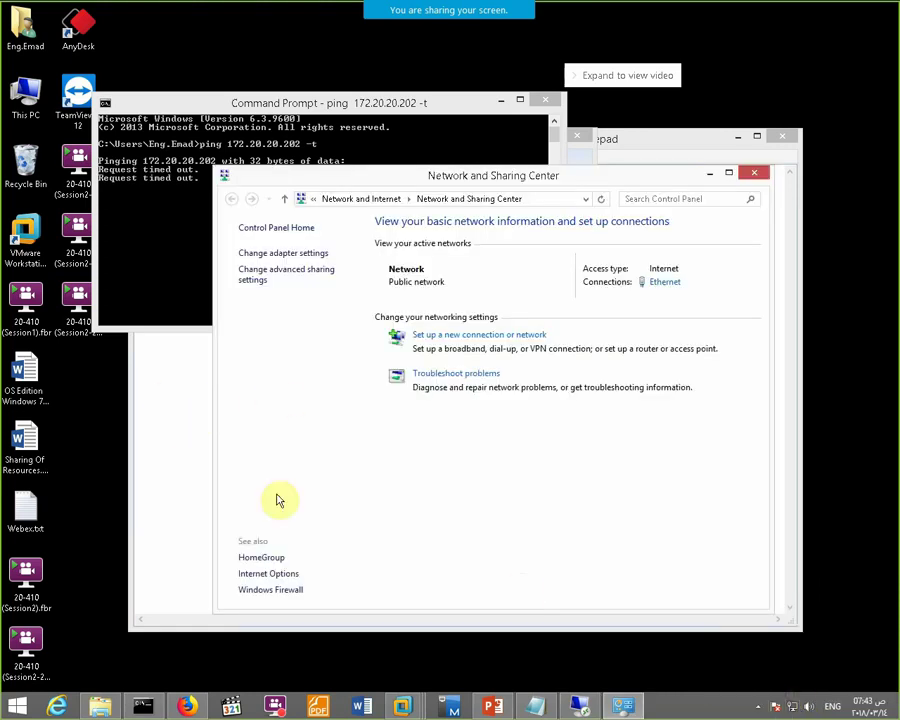
{"action": "left_click", "coordinate": [296, 590]}
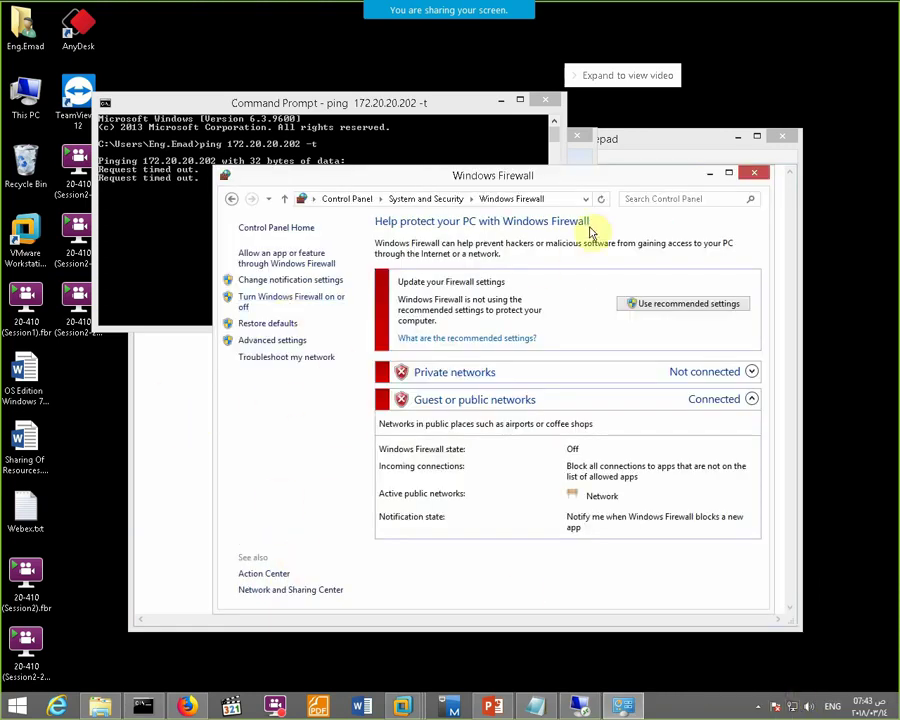
{"action": "left_click", "coordinate": [757, 173]}
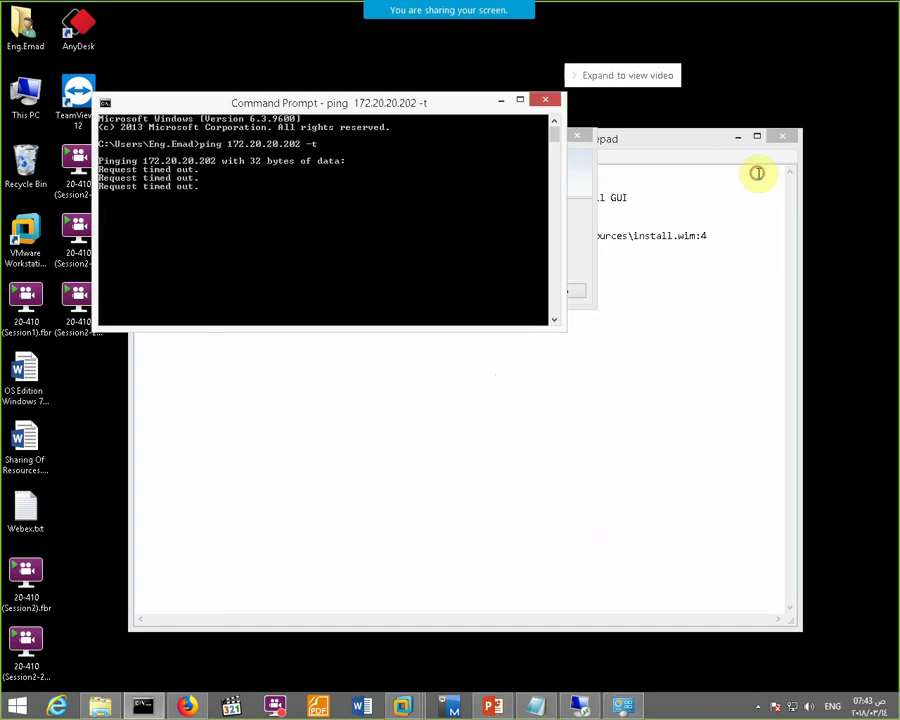
Step: Pause ESET Internet Security's antivirus and antispyware protection on the host, and return to the running ping
{"action": "left_click", "coordinate": [758, 705]}
{"action": "right_click", "coordinate": [791, 592]}
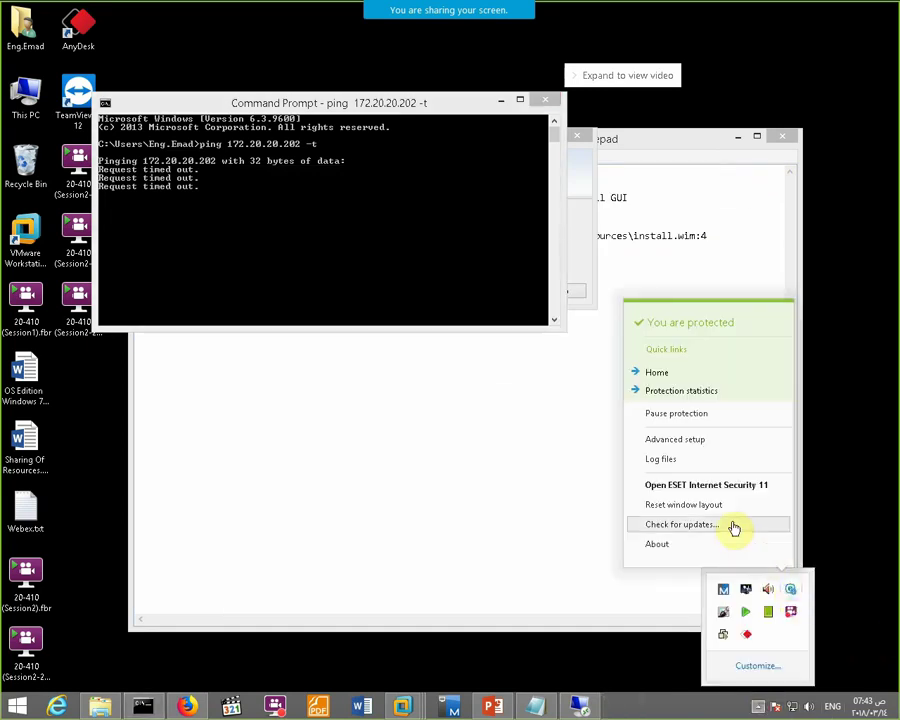
{"action": "left_click", "coordinate": [688, 414]}
{"action": "left_click", "coordinate": [527, 385]}
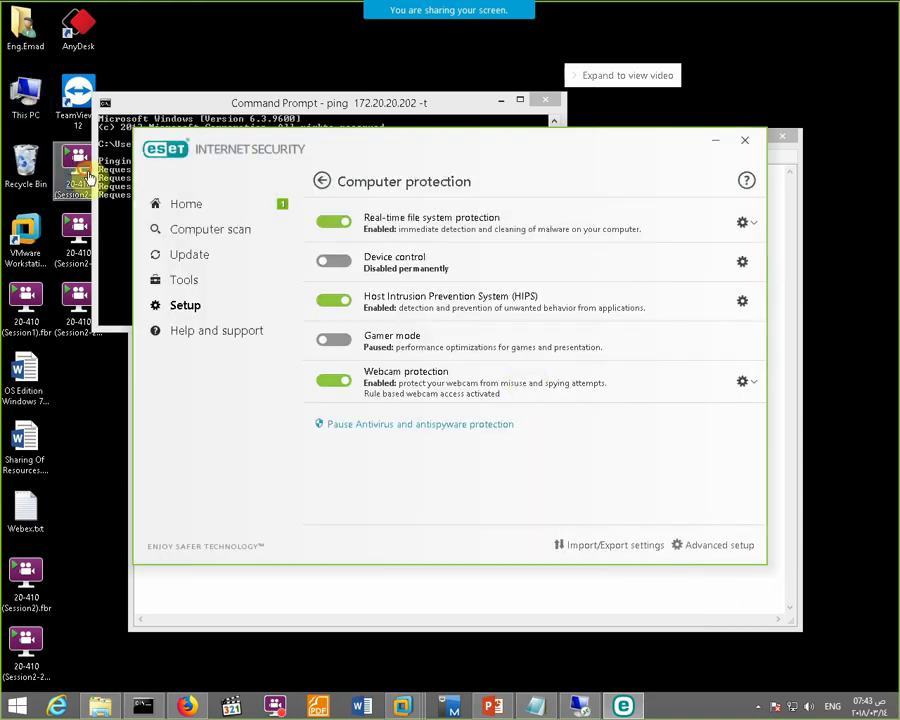
{"action": "left_click", "coordinate": [112, 198]}
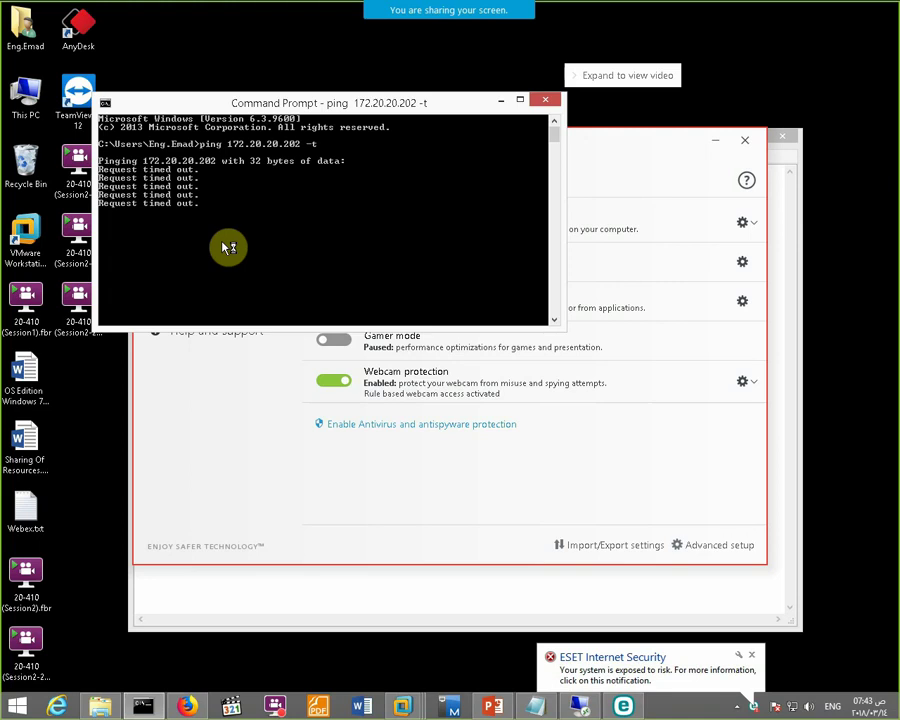
{"action": "key", "text": "ctrl+shift+s"}
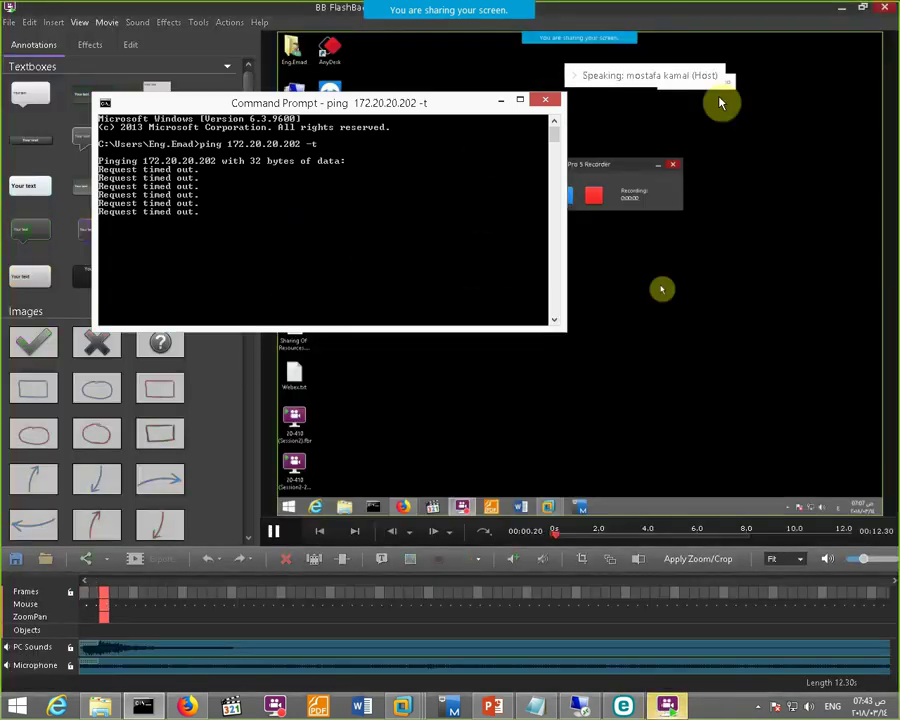
Step: Close the BB FlashBack player on the host and return to the sconfig main menu in the Windows Server 2012 virtual machine
{"action": "left_click", "coordinate": [720, 103]}
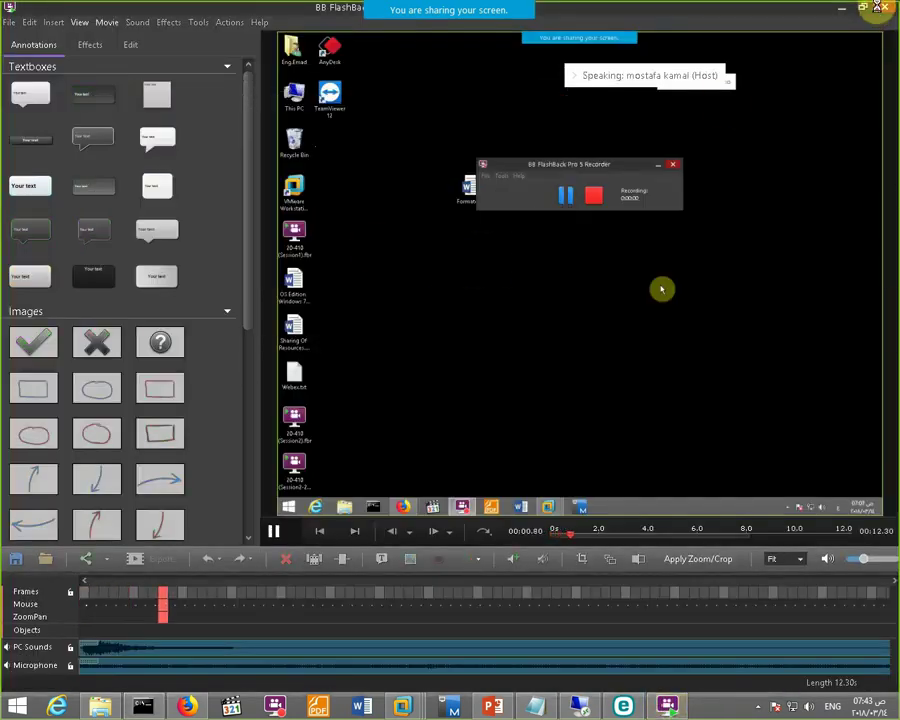
{"action": "left_click", "coordinate": [883, 9]}
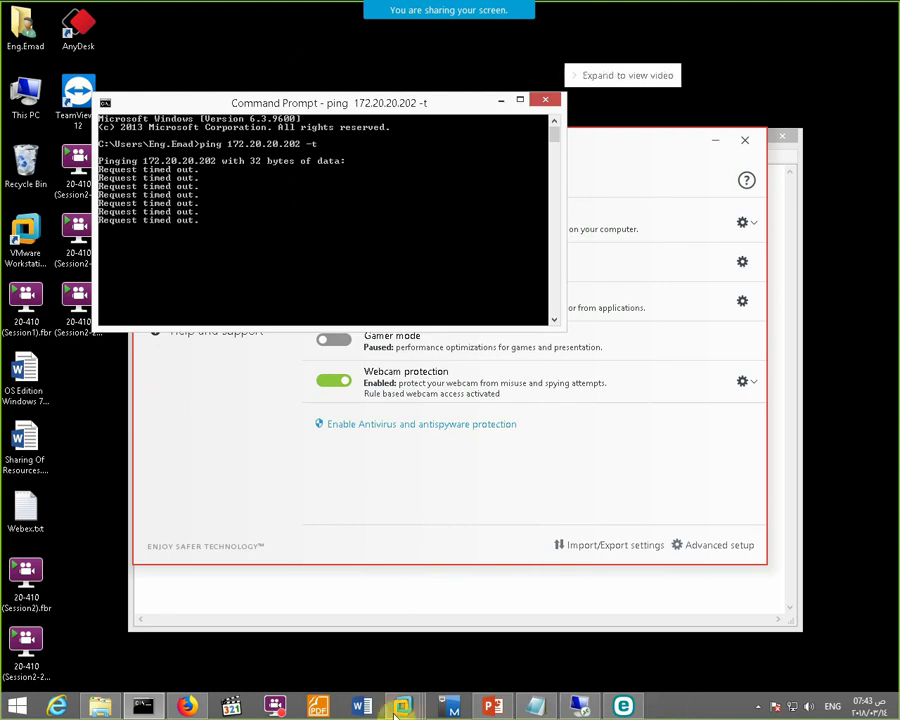
{"action": "left_click", "coordinate": [535, 706]}
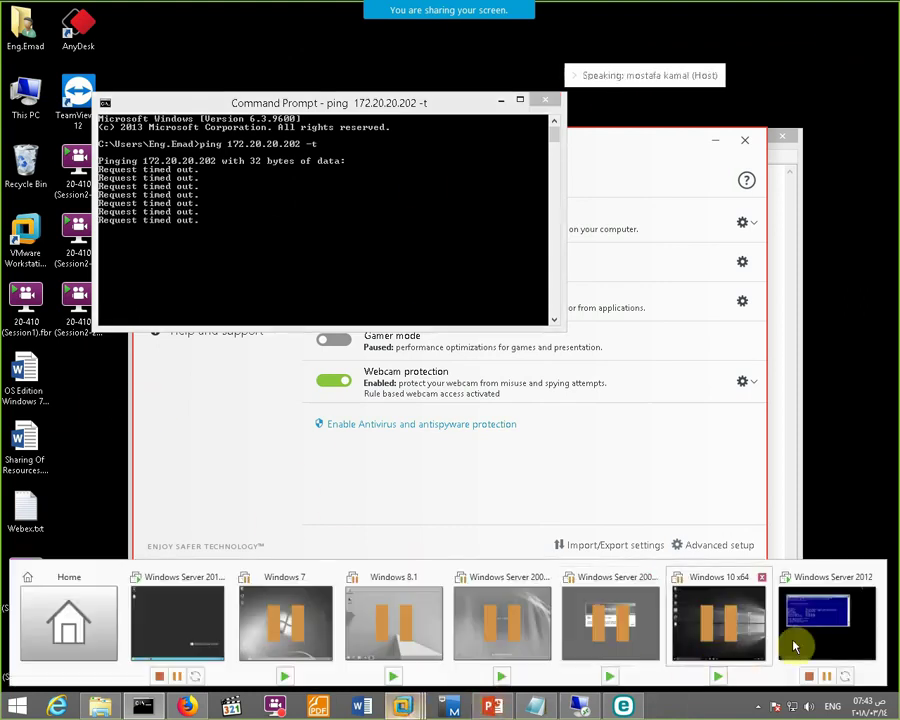
{"action": "left_click", "coordinate": [793, 629]}
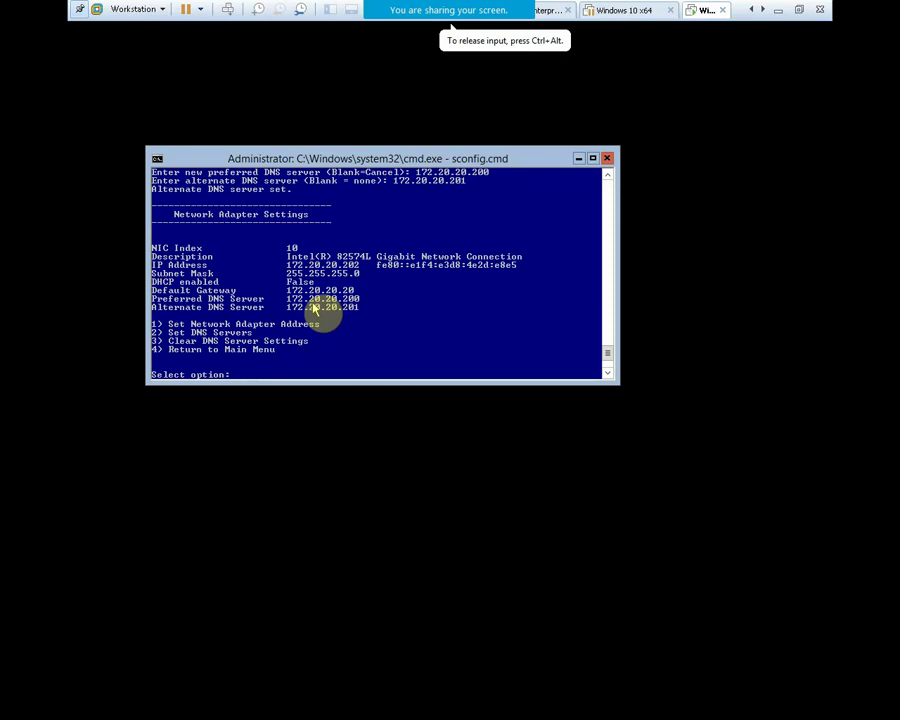
{"action": "type", "text": "4"}
{"action": "key", "text": "Return"}
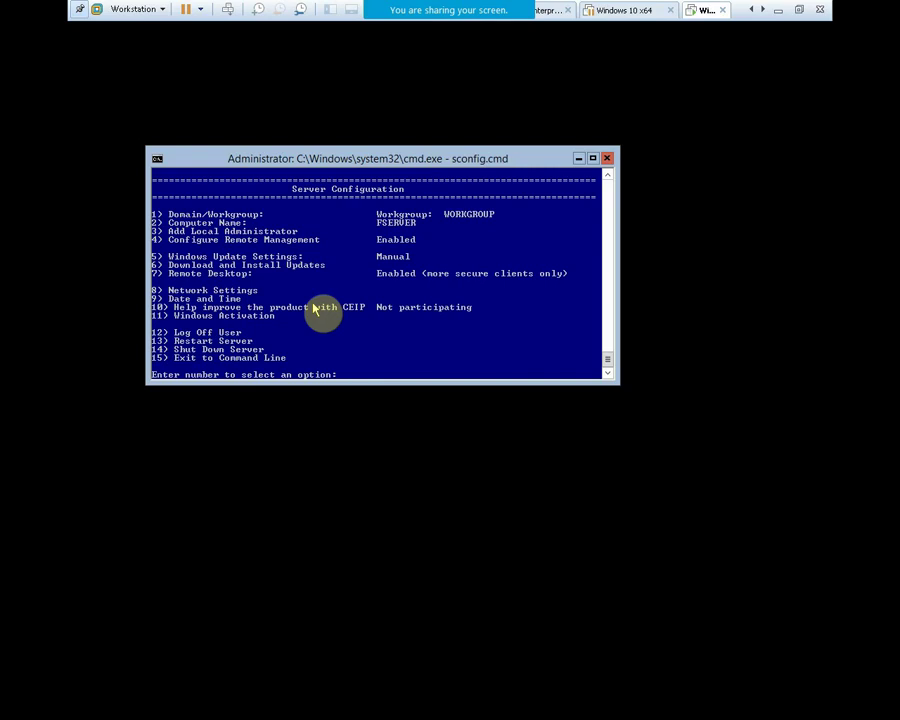
Step: View the Windows Update Settings choices in sconfig and leave them without selecting automatic or manual updates
{"action": "type", "text": "5"}
{"action": "key", "text": "Return"}
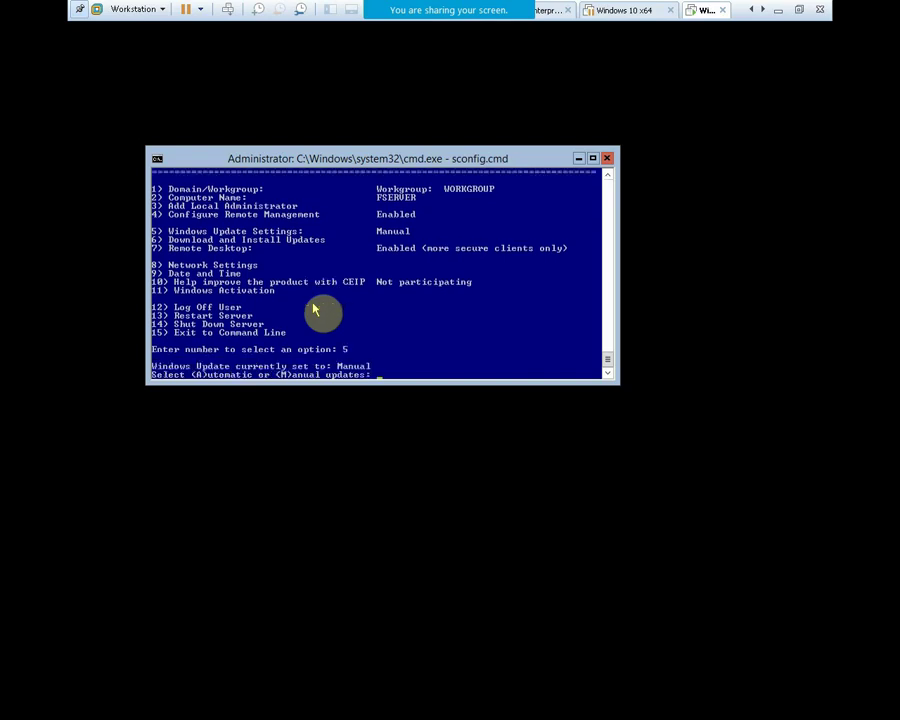
{"action": "key", "text": "Return"}
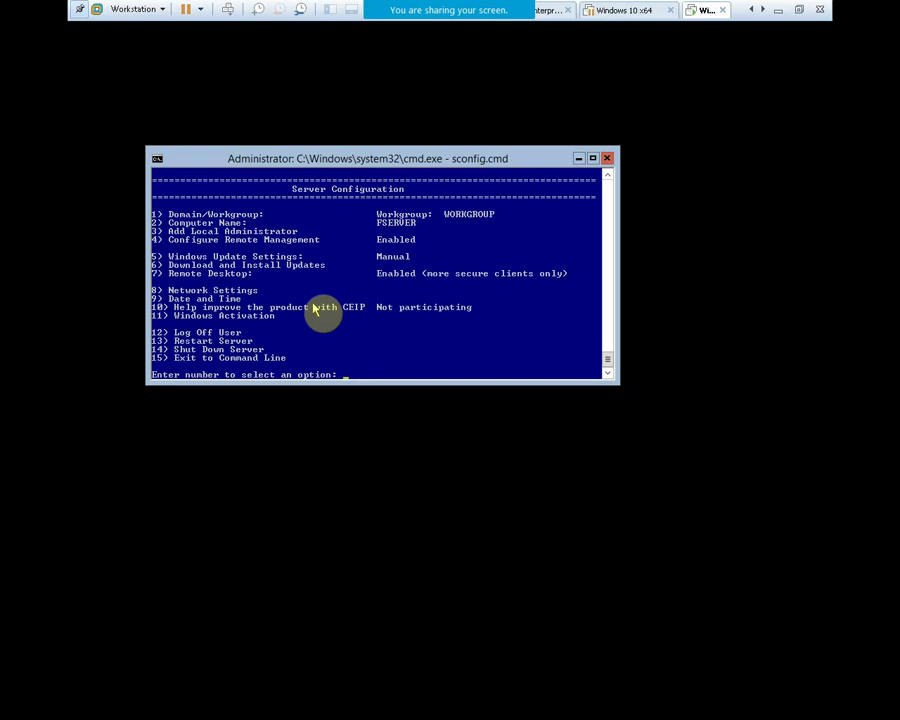
Step: Review the settings of the network adapter with index 10 in sconfig and return to the main menu
{"action": "type", "text": "8"}
{"action": "key", "text": "Return"}
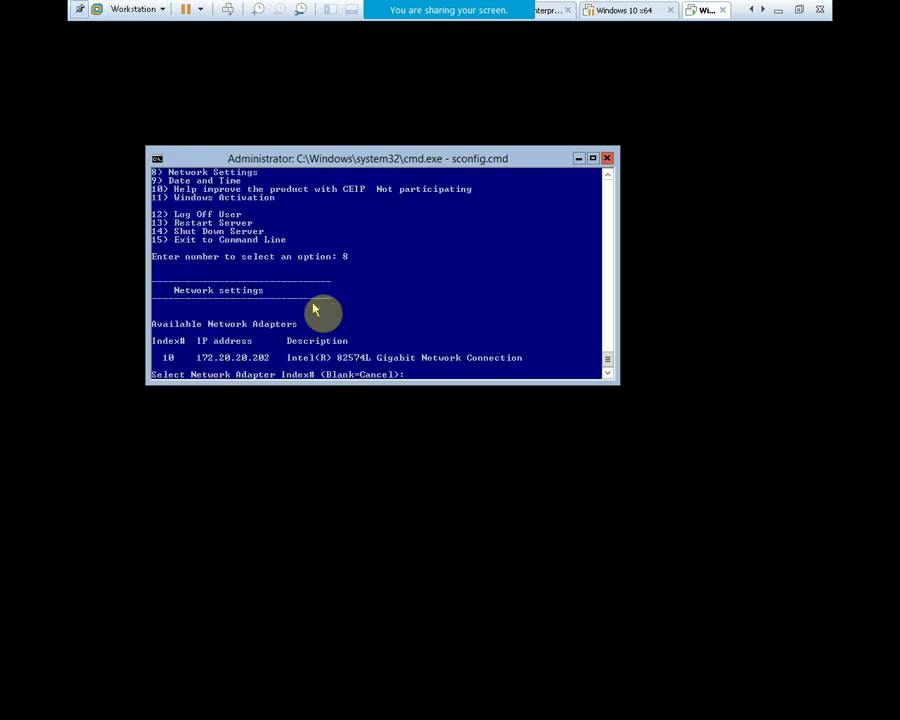
{"action": "type", "text": "10"}
{"action": "key", "text": "Return"}
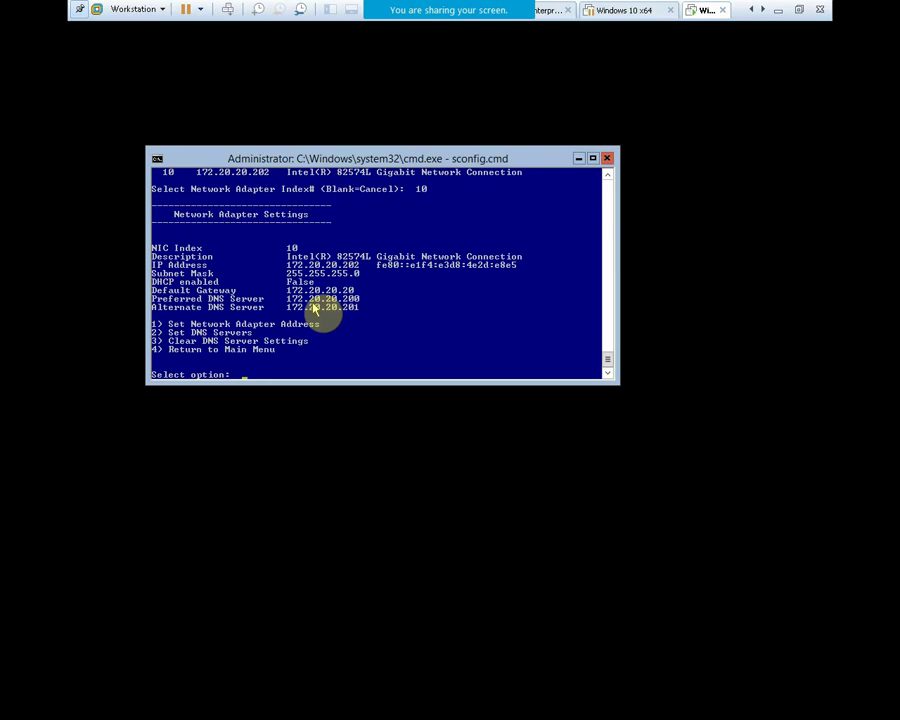
{"action": "type", "text": "4"}
{"action": "key", "text": "Return"}
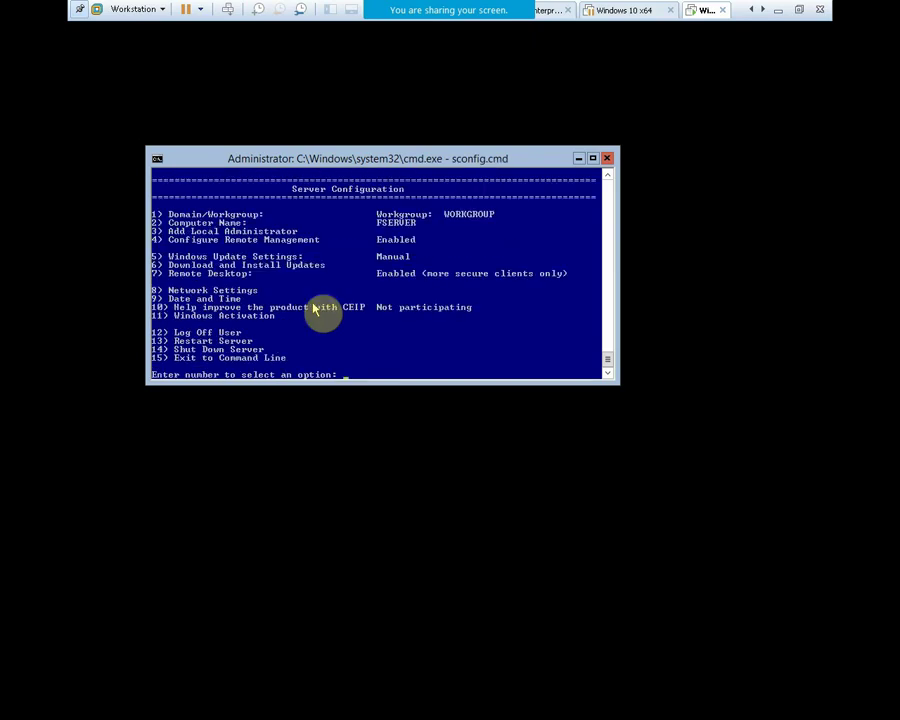
Step: View the Windows Activation options in sconfig and return to the main menu
{"action": "type", "text": "11"}
{"action": "key", "text": "Return"}
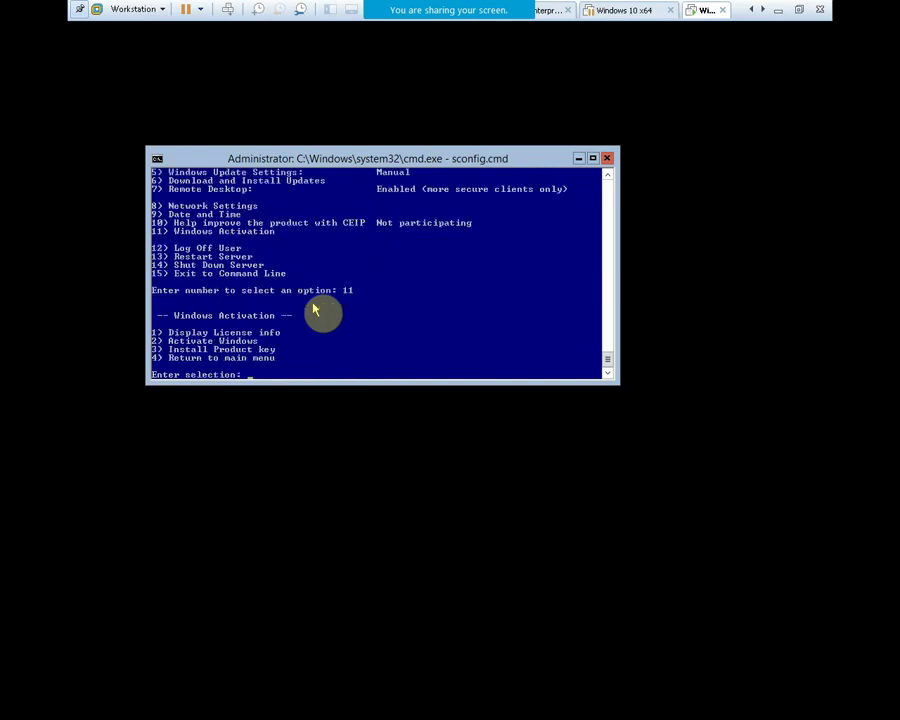
{"action": "type", "text": "4"}
{"action": "key", "text": "Return"}
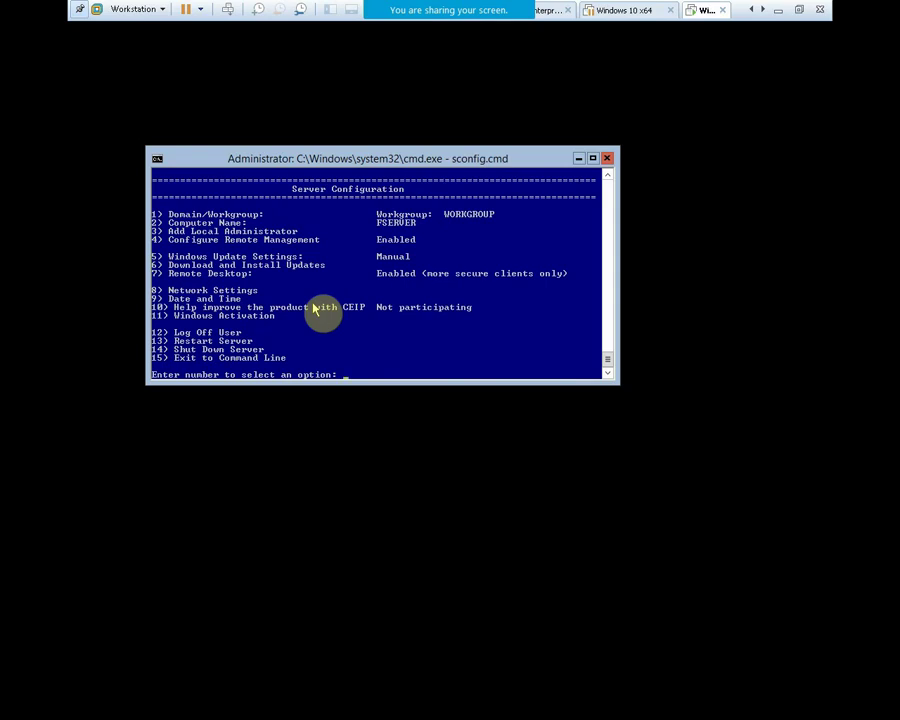
Step: Set the server's time zone to (UTC+02:00) Cairo through sconfig's Date and Time option and confirm the settings
{"action": "type", "text": "9"}
{"action": "key", "text": "Return"}
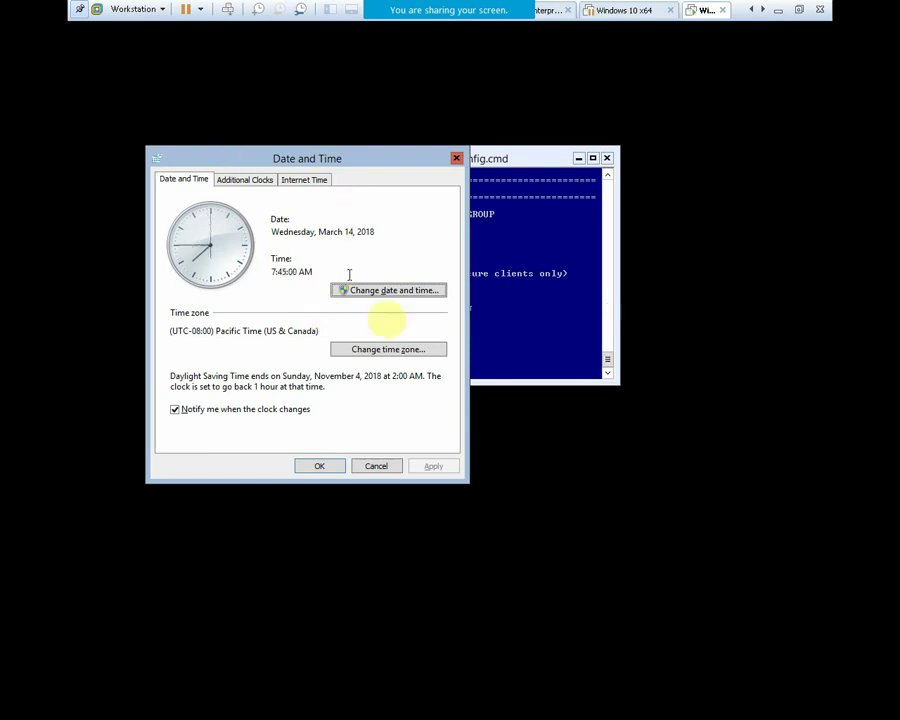
{"action": "left_click", "coordinate": [390, 350]}
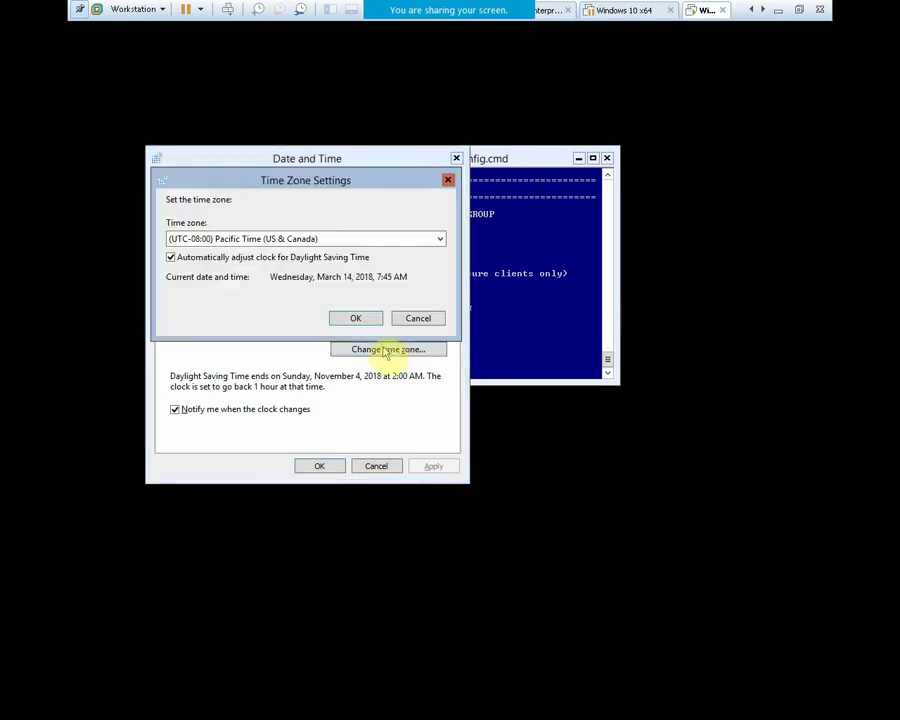
{"action": "left_click", "coordinate": [349, 242]}
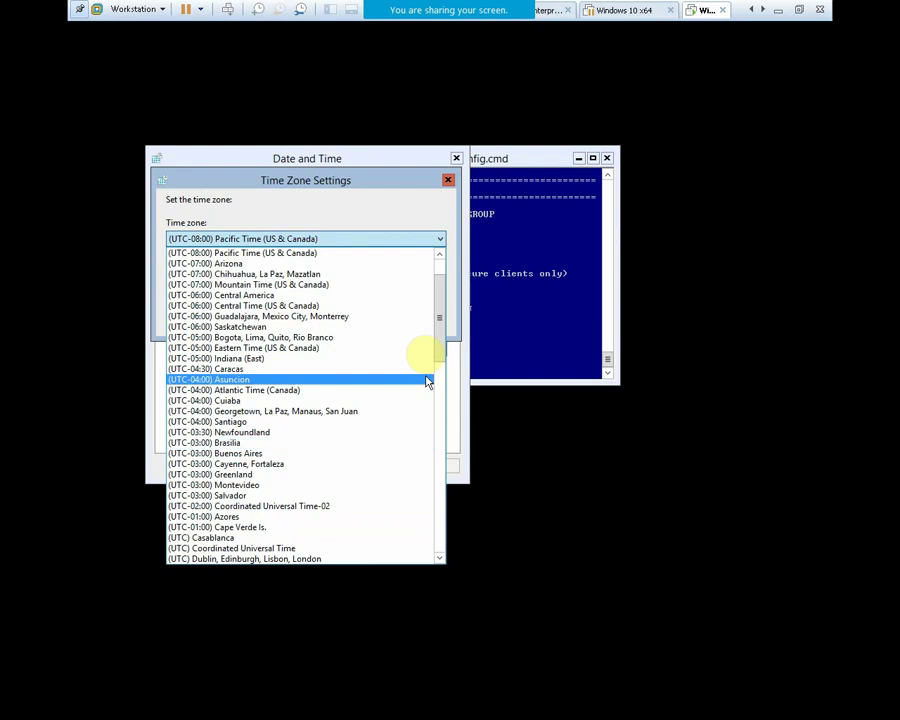
{"action": "key", "text": "Return"}
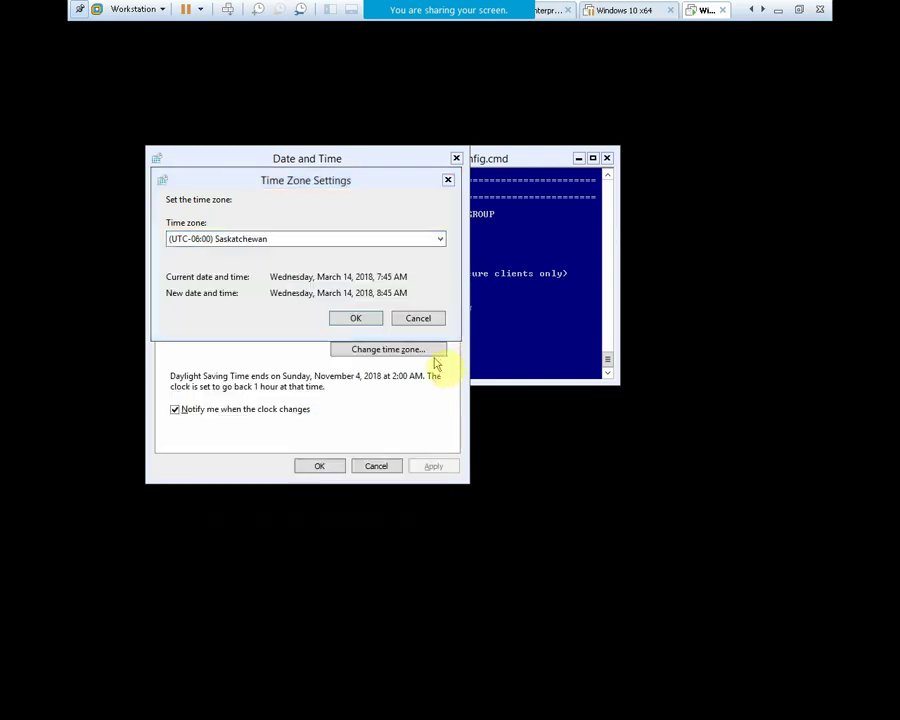
{"action": "left_click", "coordinate": [393, 243]}
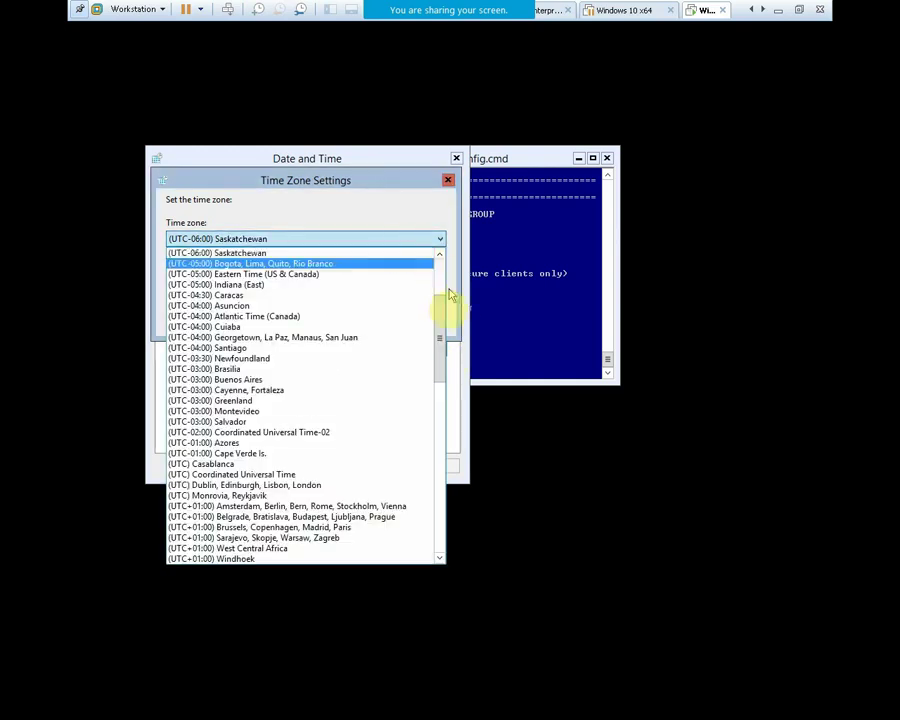
{"action": "left_click_drag", "start_coordinate": [444, 310], "coordinate": [441, 366]}
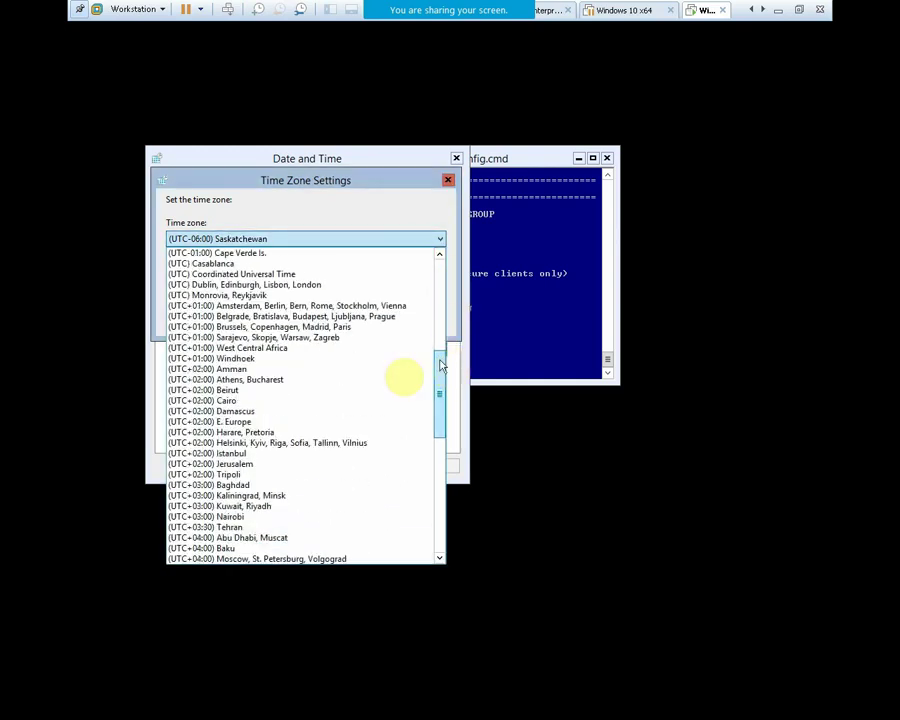
{"action": "left_click", "coordinate": [302, 400]}
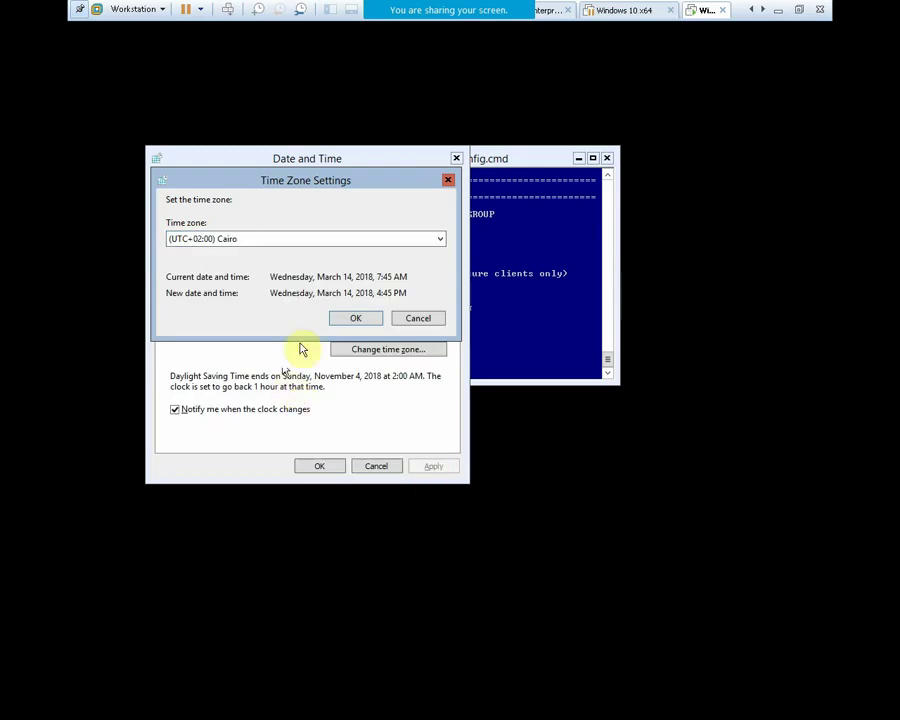
{"action": "left_click", "coordinate": [355, 318]}
{"action": "left_click", "coordinate": [316, 467]}
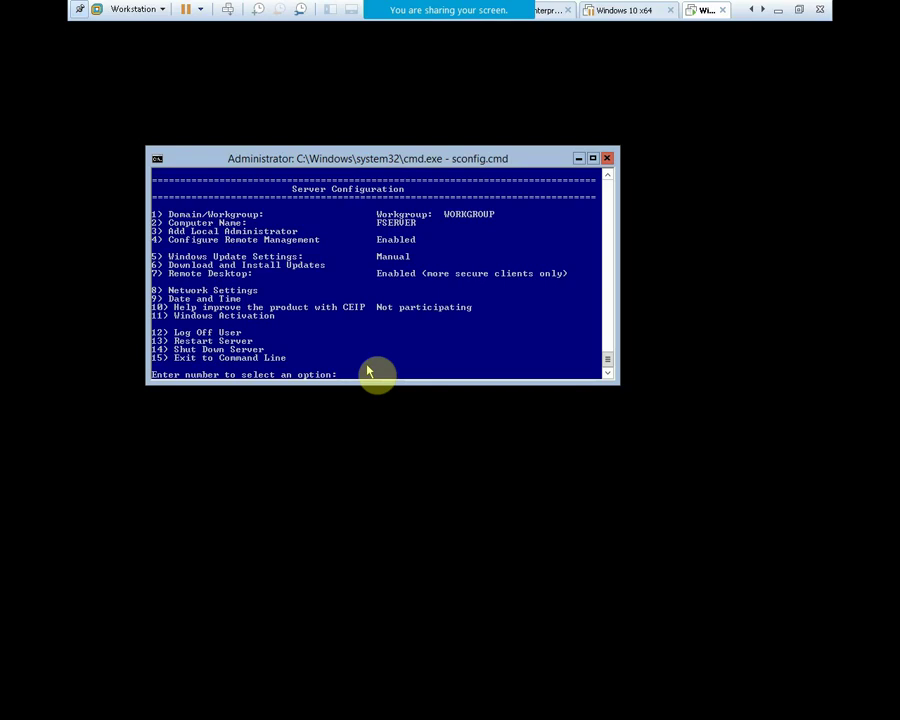
Step: View the Add Local Administrator prompt in sconfig and cancel it without entering an account
{"action": "type", "text": "3"}
{"action": "key", "text": "Return"}
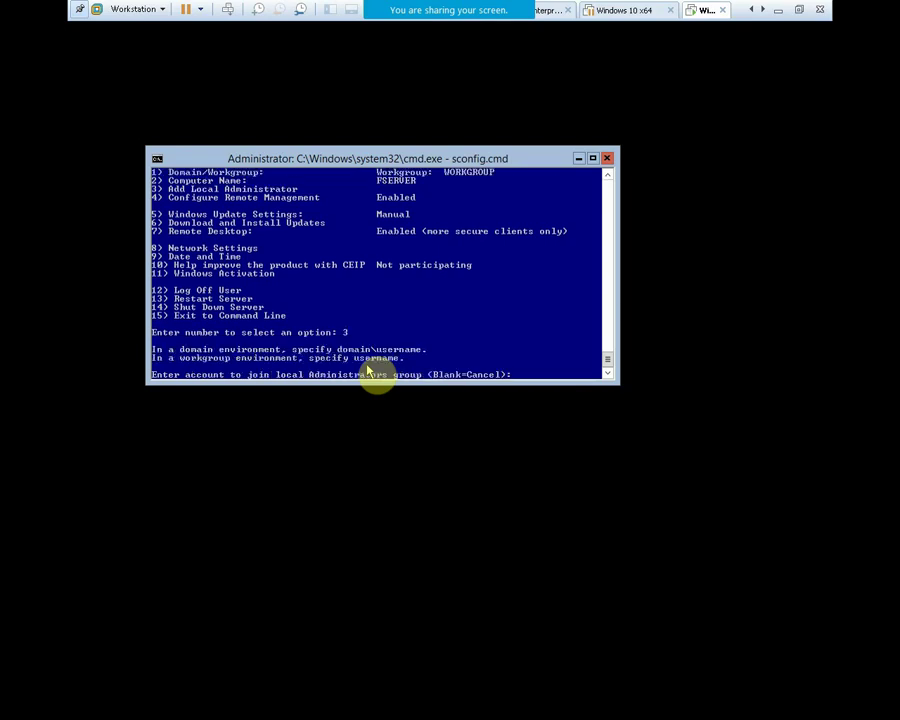
{"action": "key", "text": "Return"}
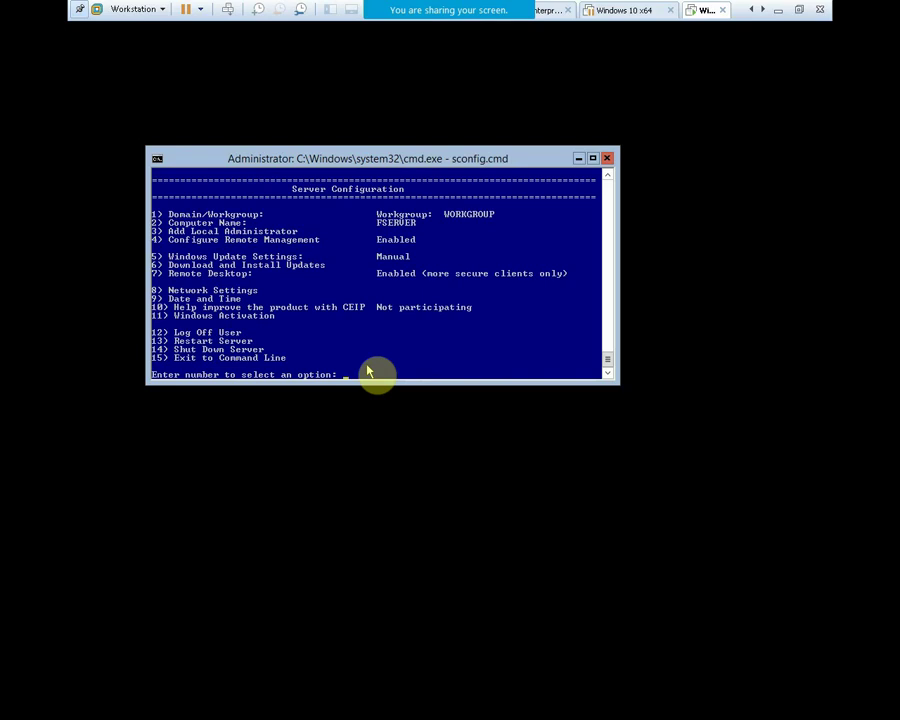
Step: Configure the server to respond to ping under sconfig's remote management options and return to the main menu
{"action": "type", "text": "4"}
{"action": "key", "text": "Return"}
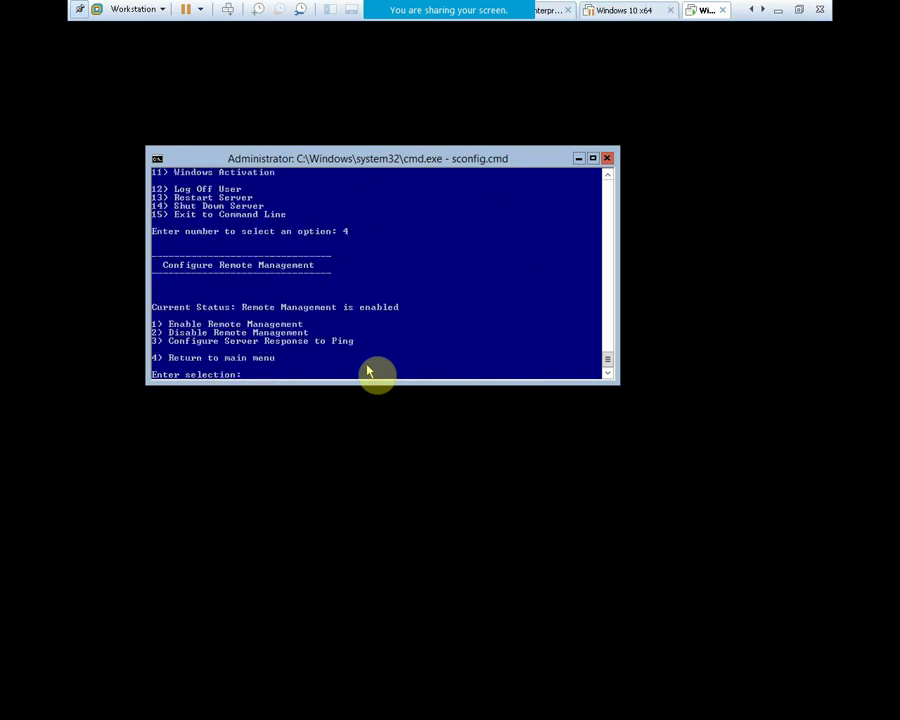
{"action": "type", "text": "3"}
{"action": "key", "text": "Return"}
{"action": "key", "text": "Return"}
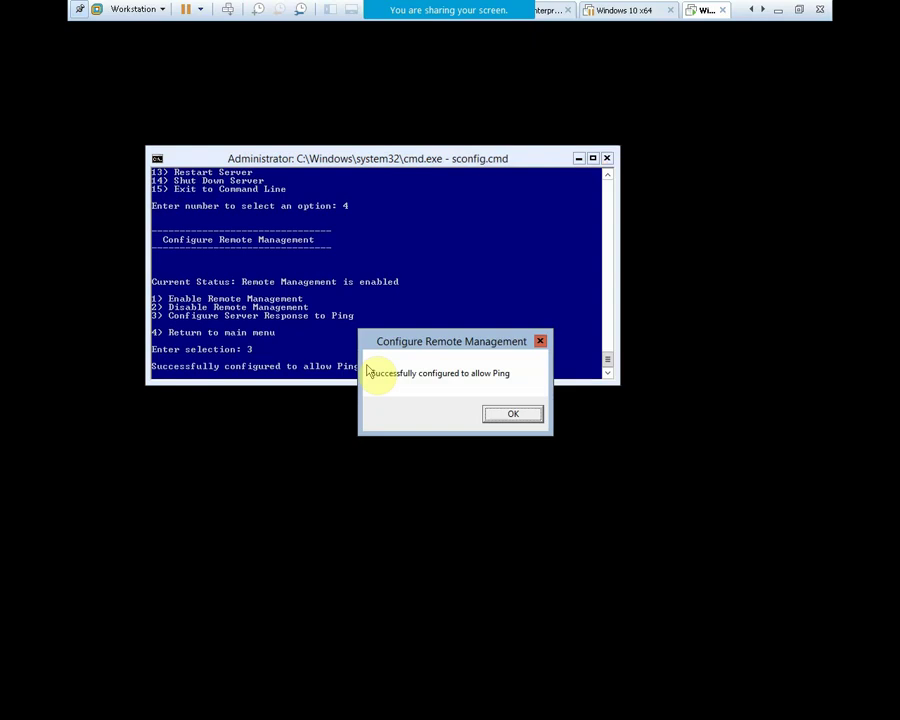
{"action": "key", "text": "Return"}
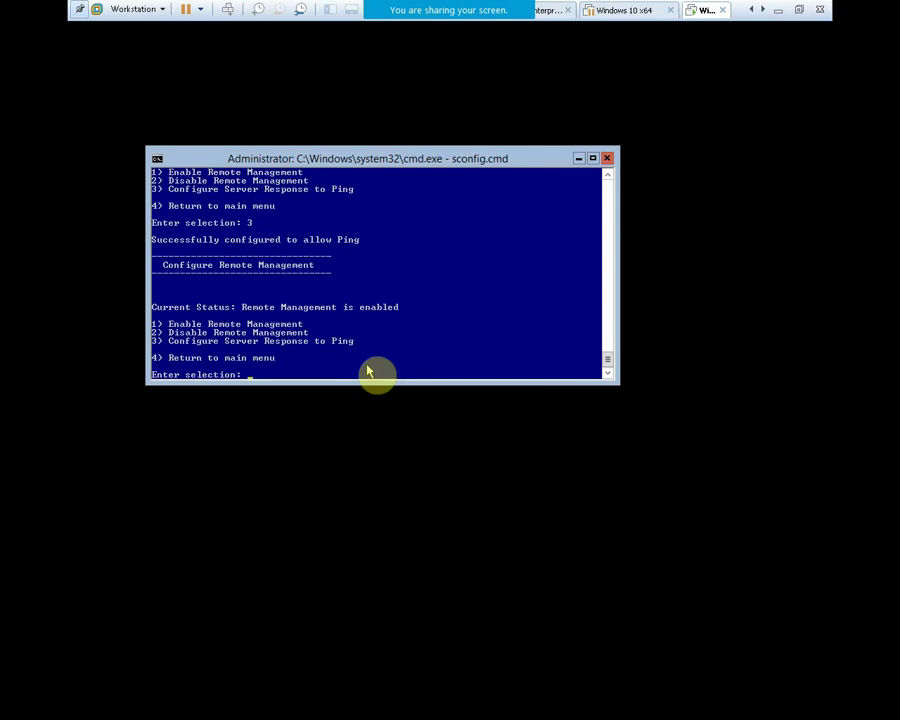
{"action": "type", "text": "4"}
{"action": "key", "text": "Return"}
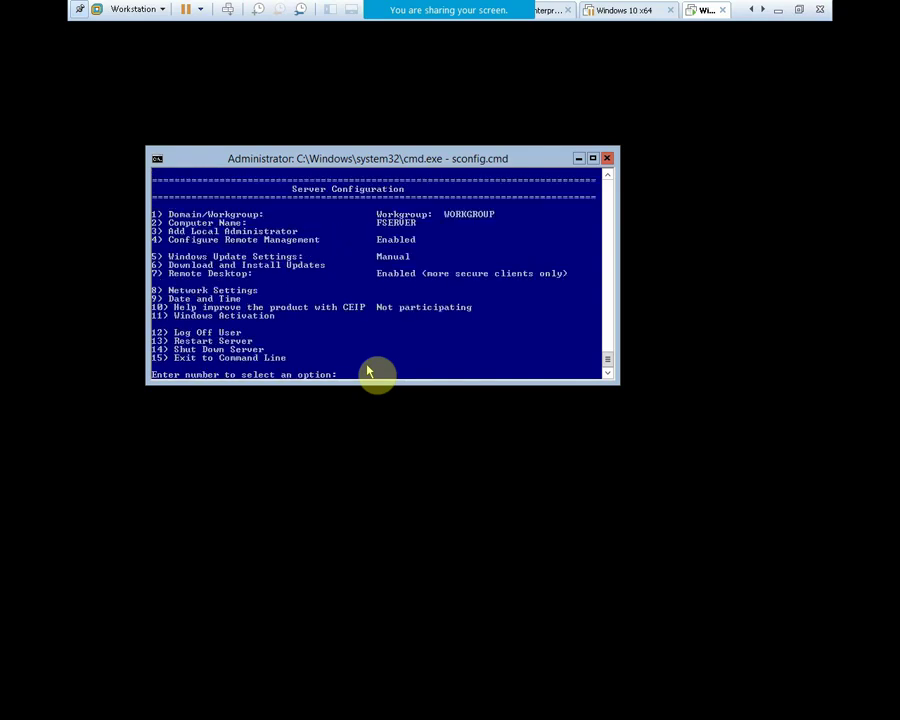
Step: Exit sconfig to the command line and ping the host at 172.20.20.1
{"action": "type", "text": "15"}
{"action": "key", "text": "Return"}
{"action": "type", "text": "pi"}
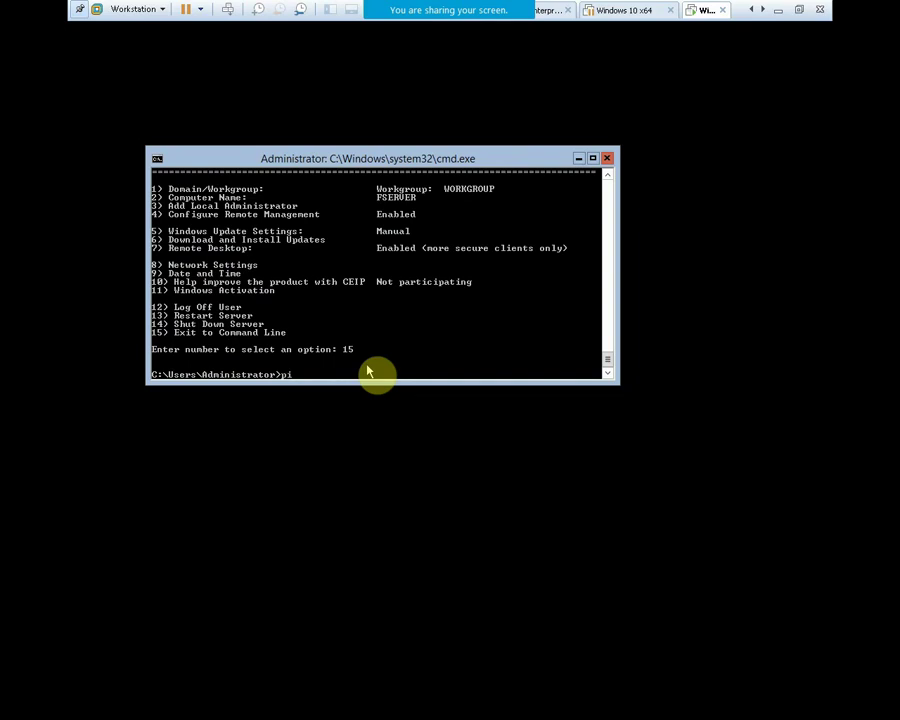
{"action": "type", "text": "ng 172.20.20.1"}
{"action": "key", "text": "Return"}
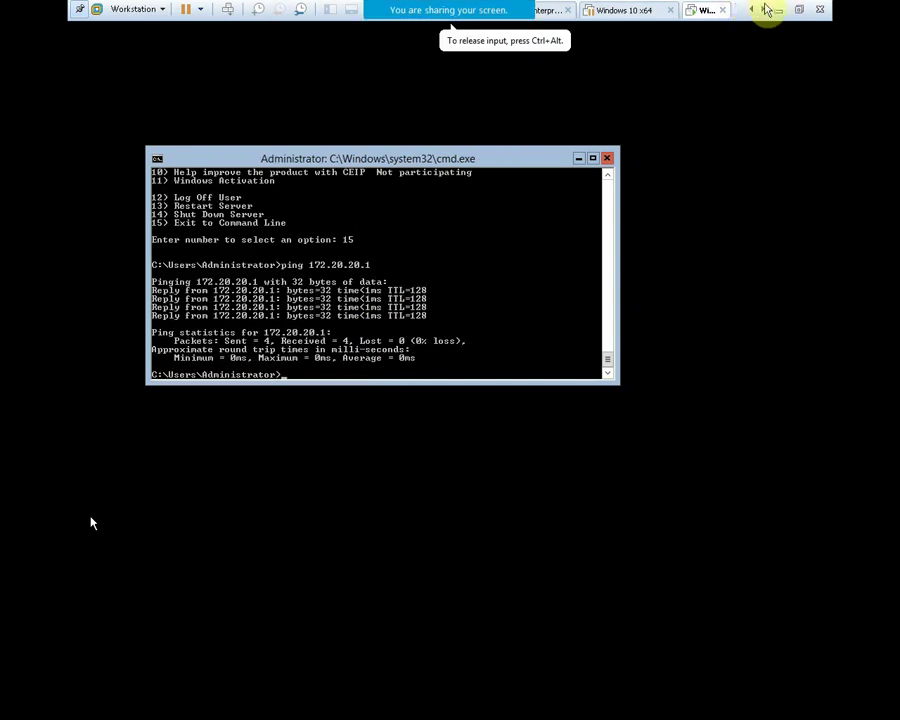
Step: Return to the host, close the ping and ESET windows, and start the Remote Desktop connection to 172.20.20.202
{"action": "left_click", "coordinate": [776, 10]}
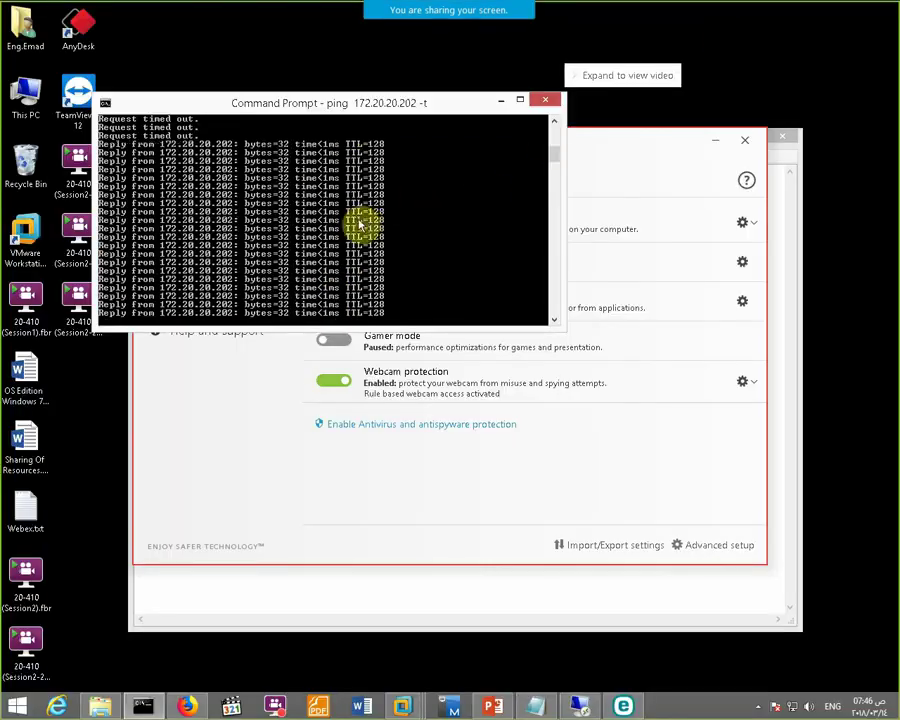
{"action": "left_click", "coordinate": [543, 105]}
{"action": "left_click", "coordinate": [743, 139]}
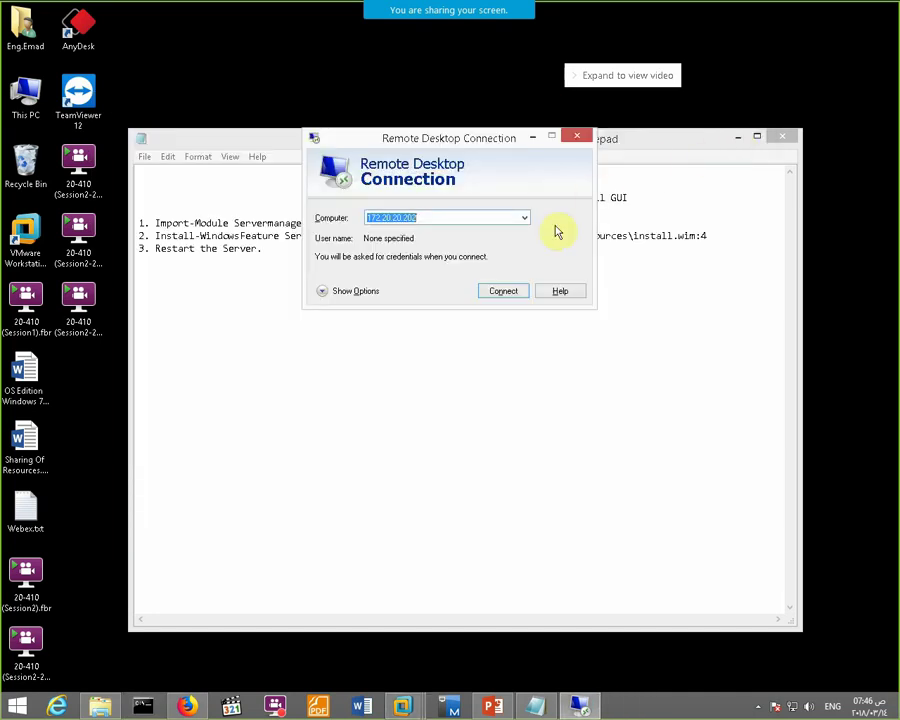
{"action": "left_click", "coordinate": [510, 292]}
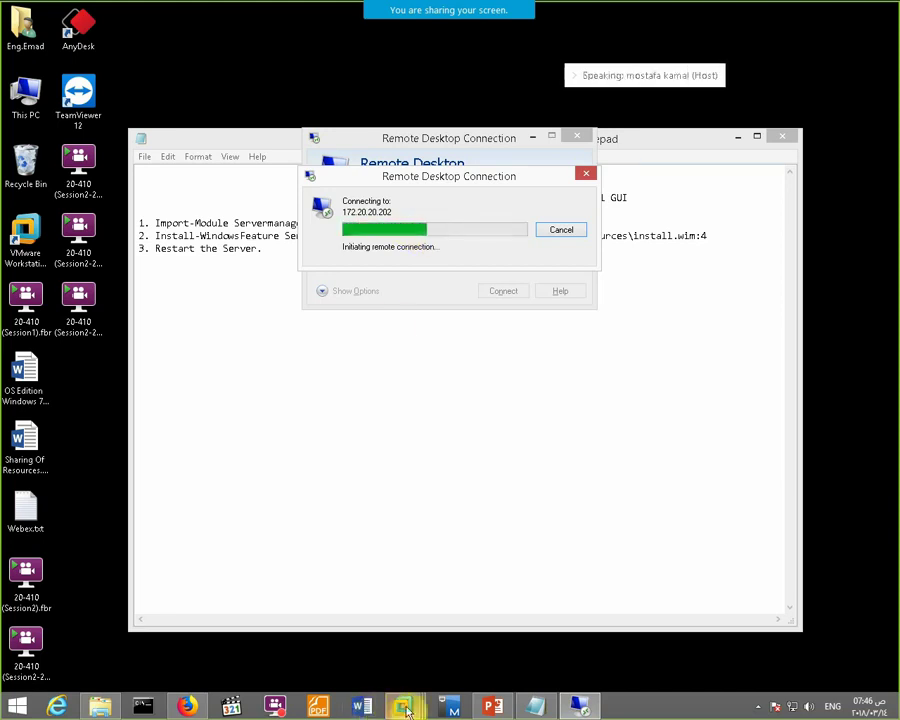
Step: Return to the Server Core virtual machine in VMware Workstation and launch sconfig.cmd at its command prompt
{"action": "mouse_move", "coordinate": [405, 708]}
{"action": "left_click", "coordinate": [793, 620]}
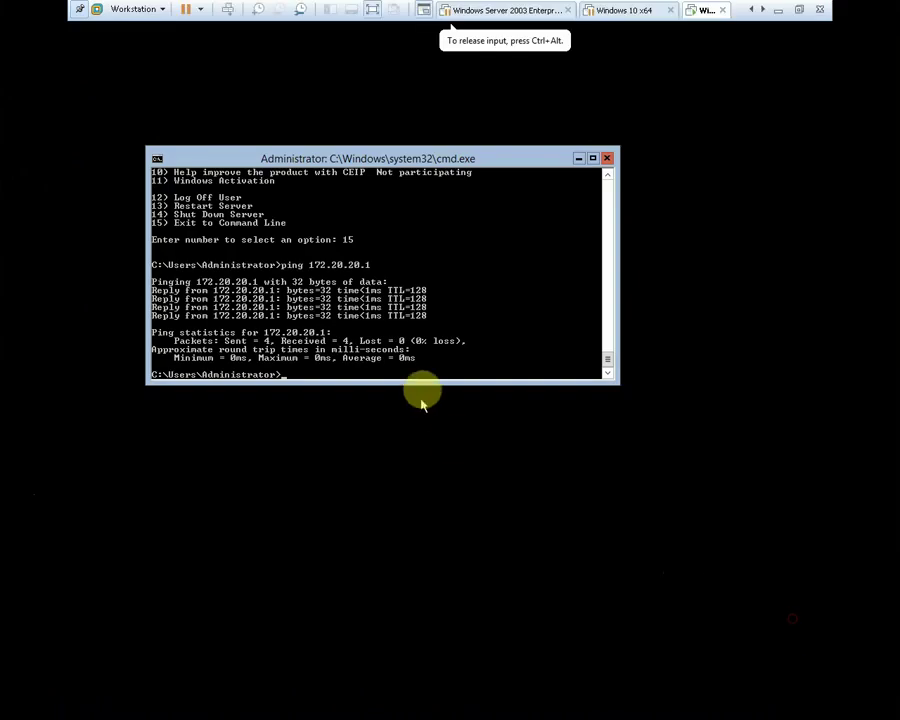
{"action": "type", "text": "scon"}
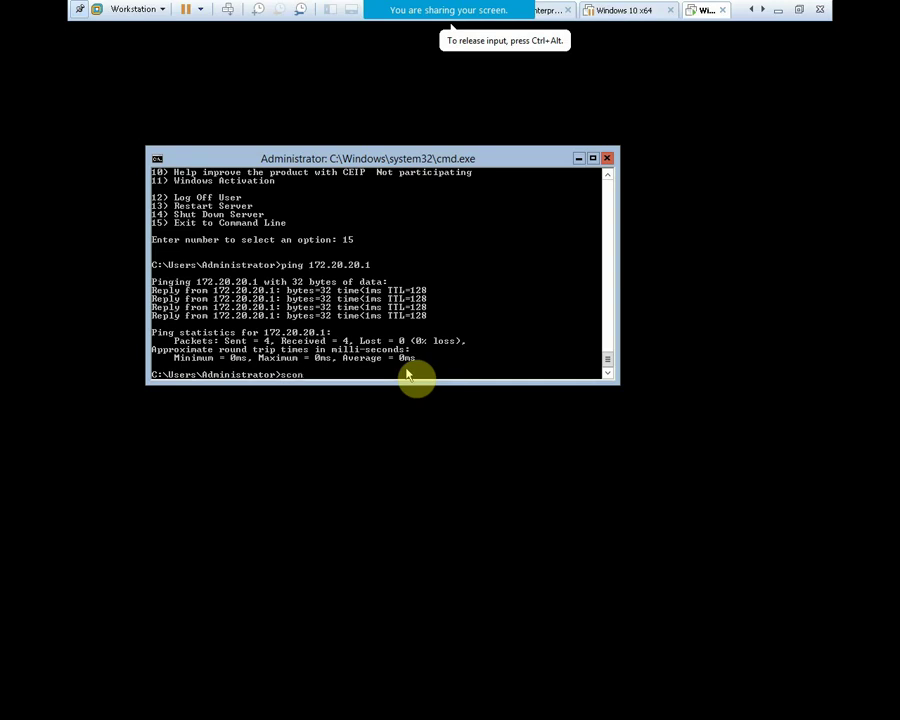
{"action": "type", "text": "fig.cmd"}
{"action": "key", "text": "Return"}
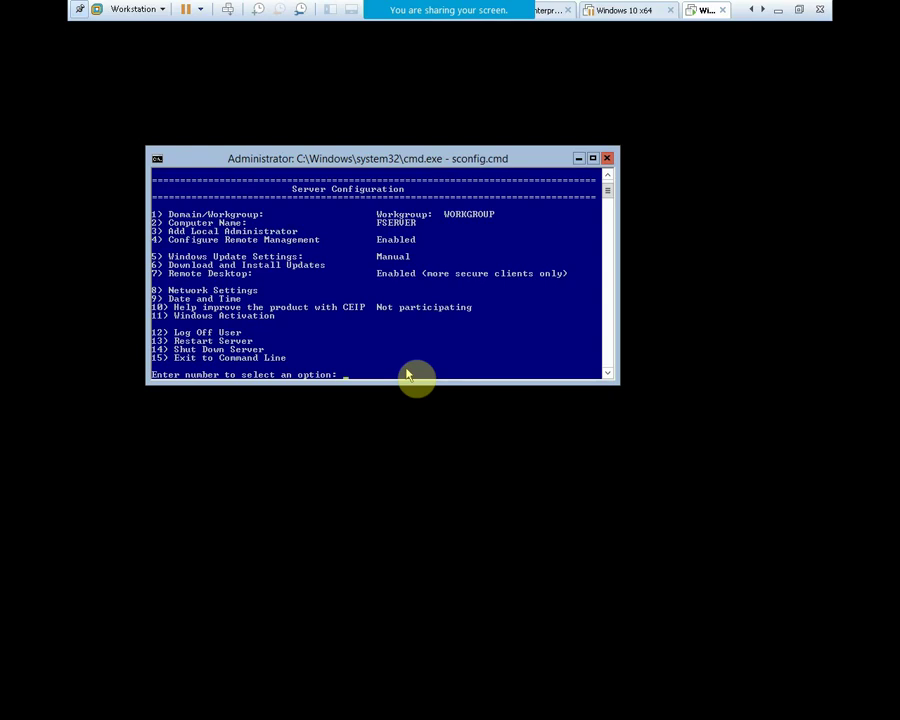
Step: Enable Remote Desktop in sconfig for clients running any version of Remote Desktop (less secure)
{"action": "type", "text": "7"}
{"action": "key", "text": "Return"}
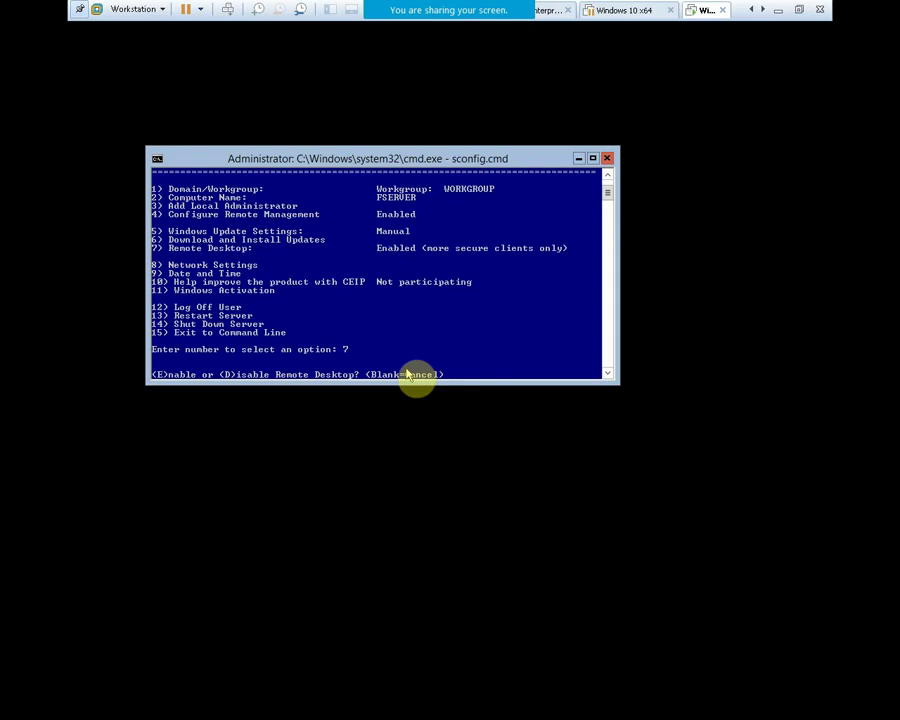
{"action": "type", "text": "e"}
{"action": "key", "text": "Return"}
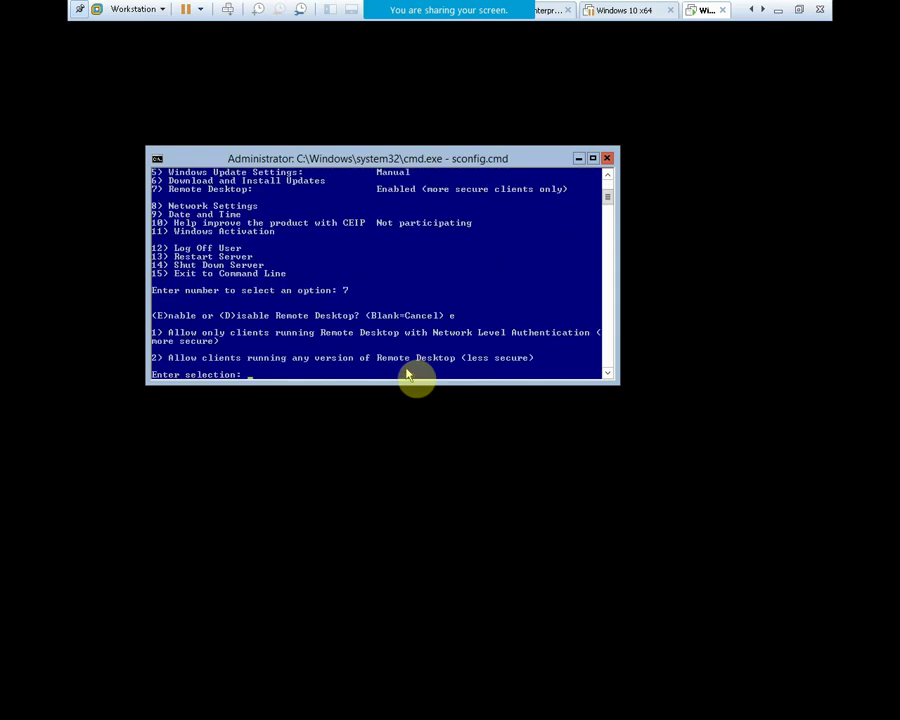
{"action": "type", "text": "2"}
{"action": "key", "text": "Return"}
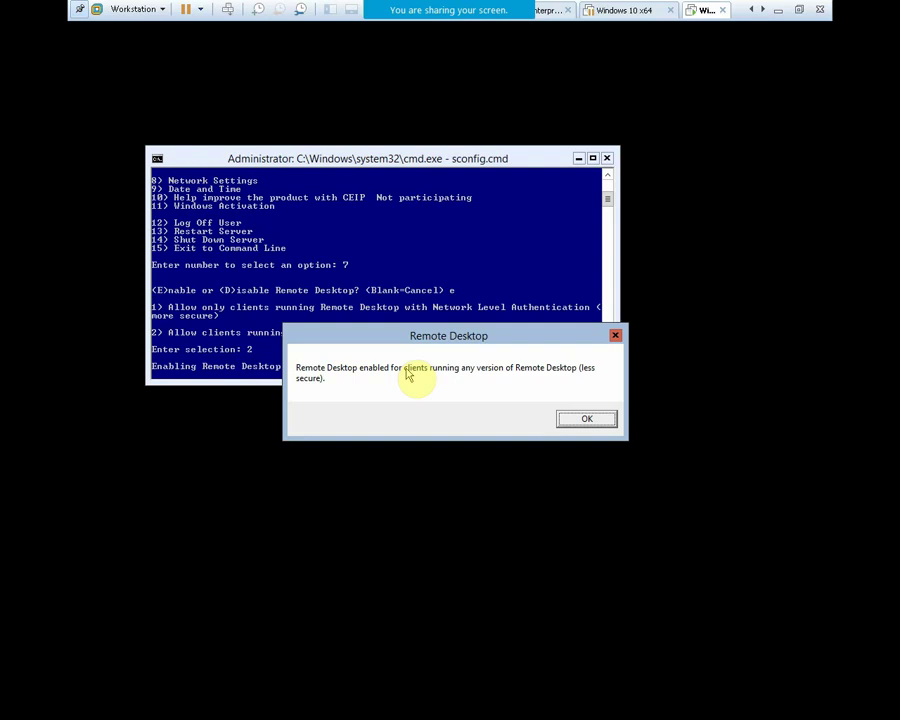
{"action": "key", "text": "Return"}
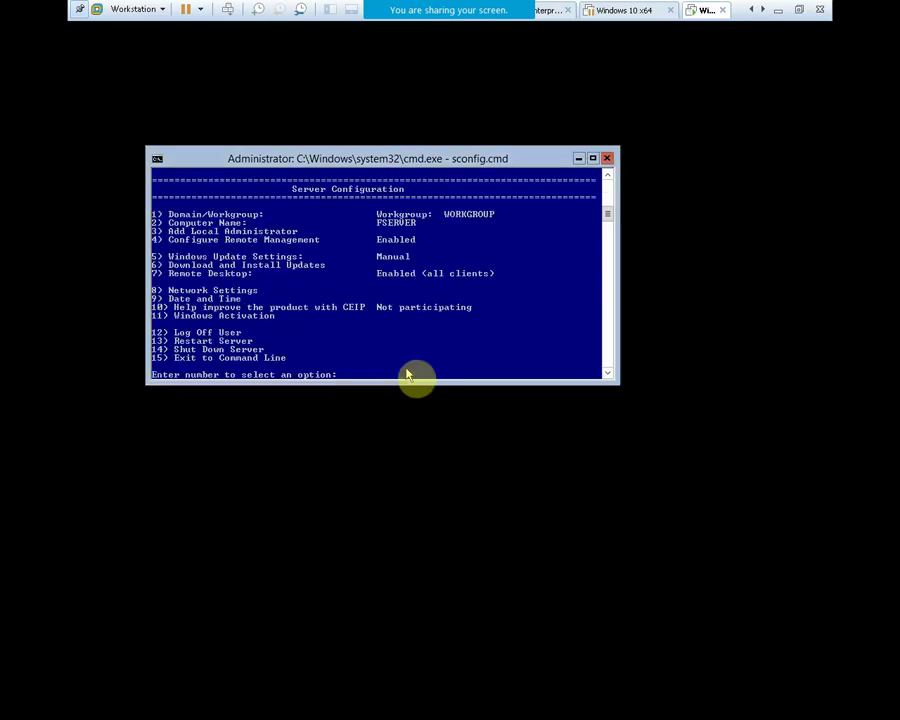
Step: Return to the host, dismiss the Remote Desktop error, and try connecting to 172.20.20.202 again
{"action": "left_click", "coordinate": [779, 12]}
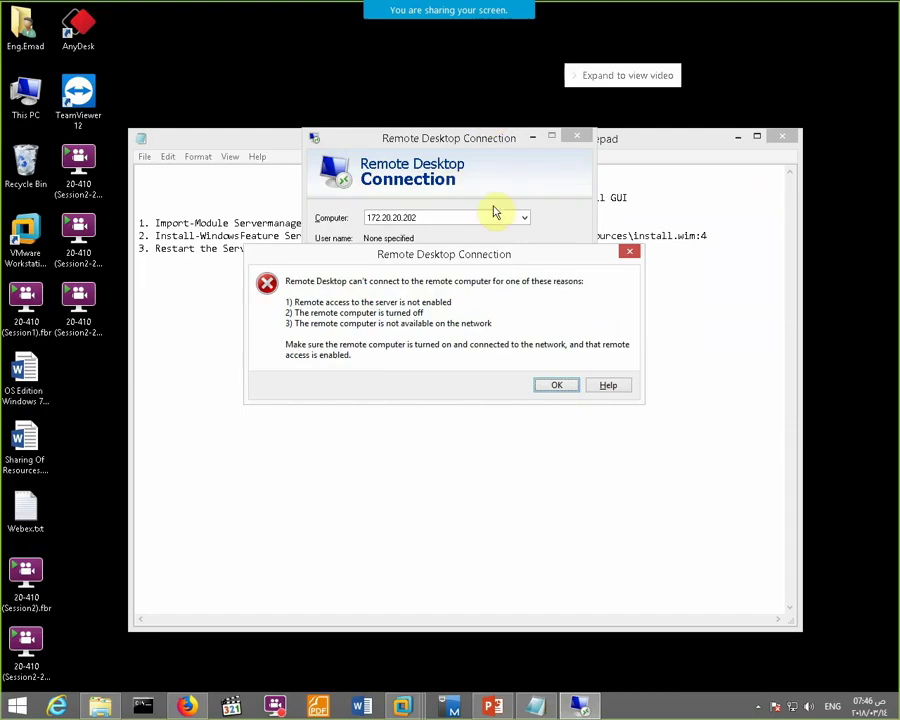
{"action": "left_click", "coordinate": [536, 386]}
{"action": "left_click", "coordinate": [496, 292]}
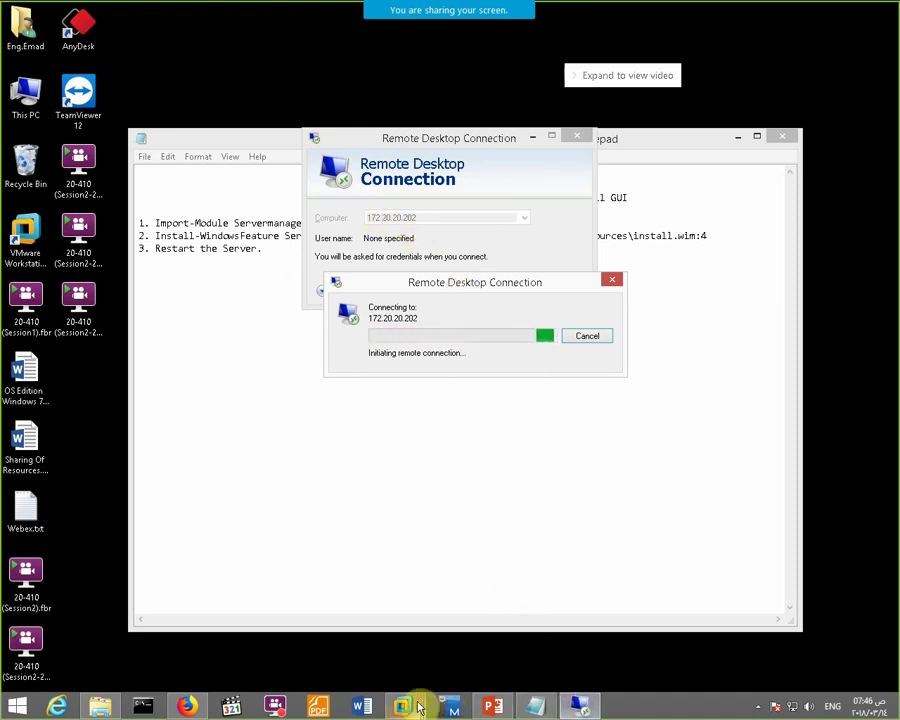
Step: Return to the server virtual machine and reopen sconfig's Remote Desktop setting, choosing to enable it
{"action": "mouse_move", "coordinate": [402, 706]}
{"action": "left_click", "coordinate": [818, 612]}
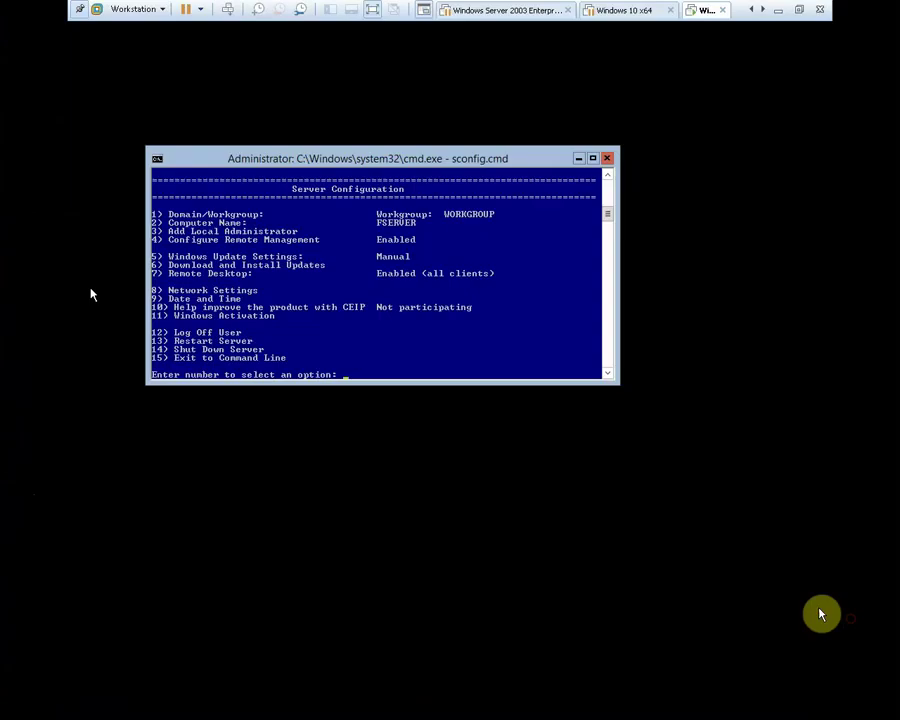
{"action": "left_click", "coordinate": [384, 286]}
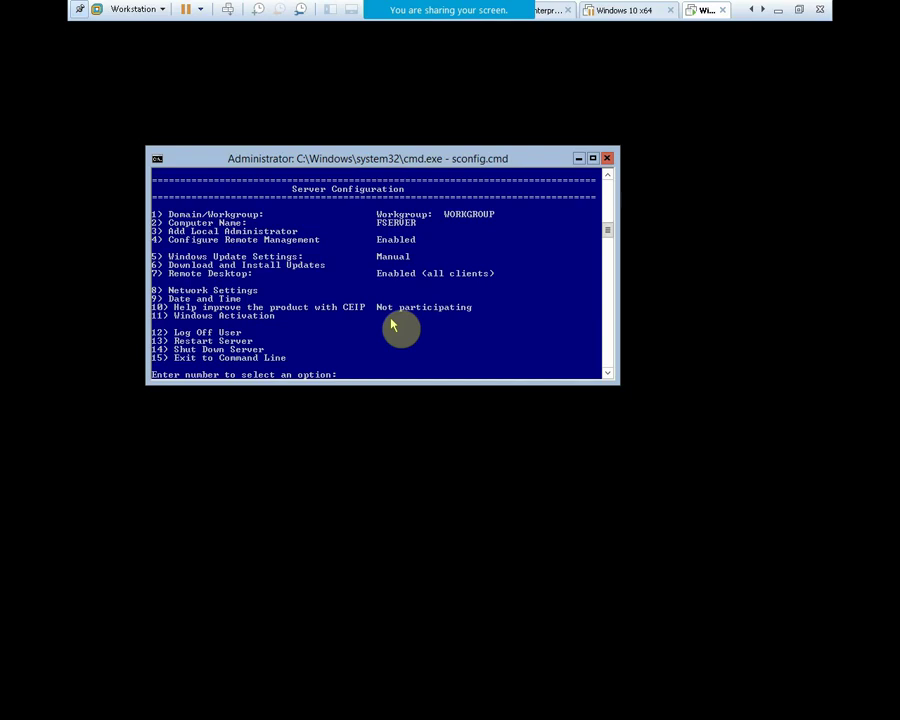
{"action": "type", "text": "7"}
{"action": "key", "text": "Return"}
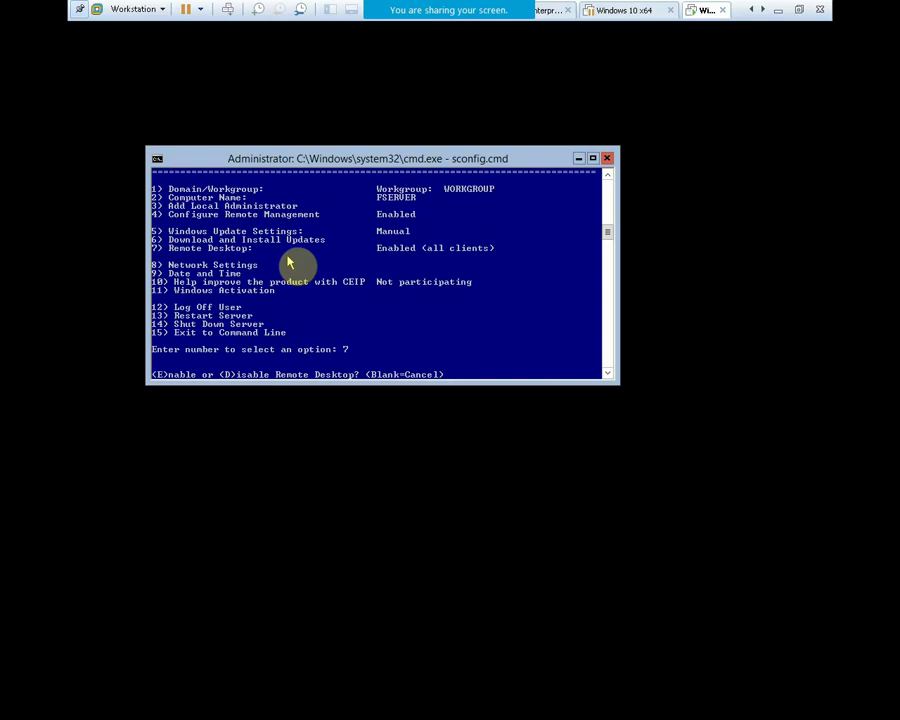
{"action": "type", "text": "e"}
{"action": "key", "text": "Return"}
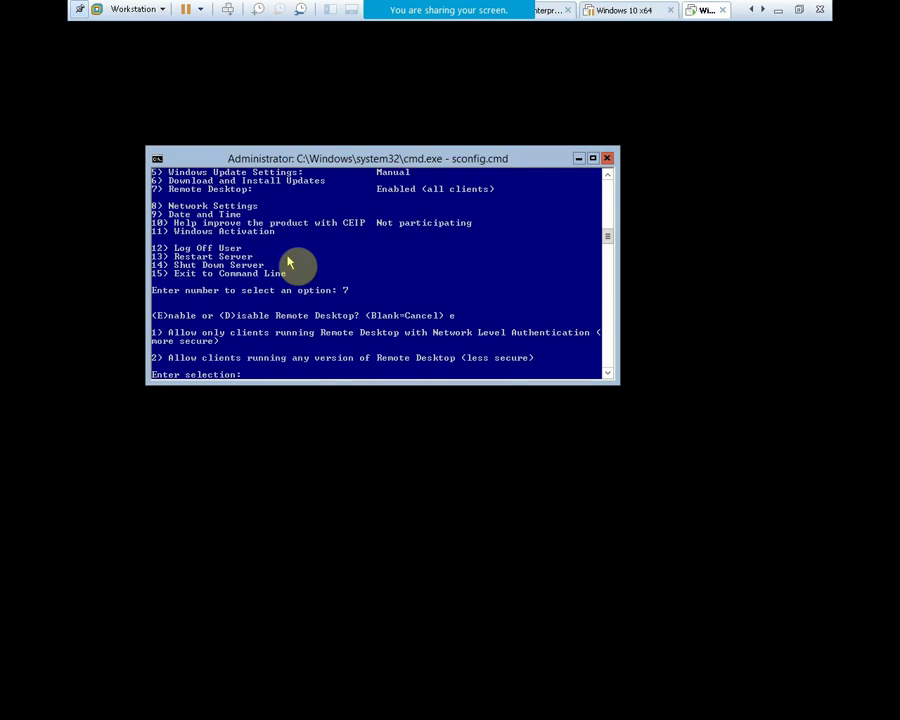
Step: On the host, dismiss the connection error, cancel one repeated attempt, and restart the Remote Desktop connection to 172.20.20.202
{"action": "left_click", "coordinate": [779, 11]}
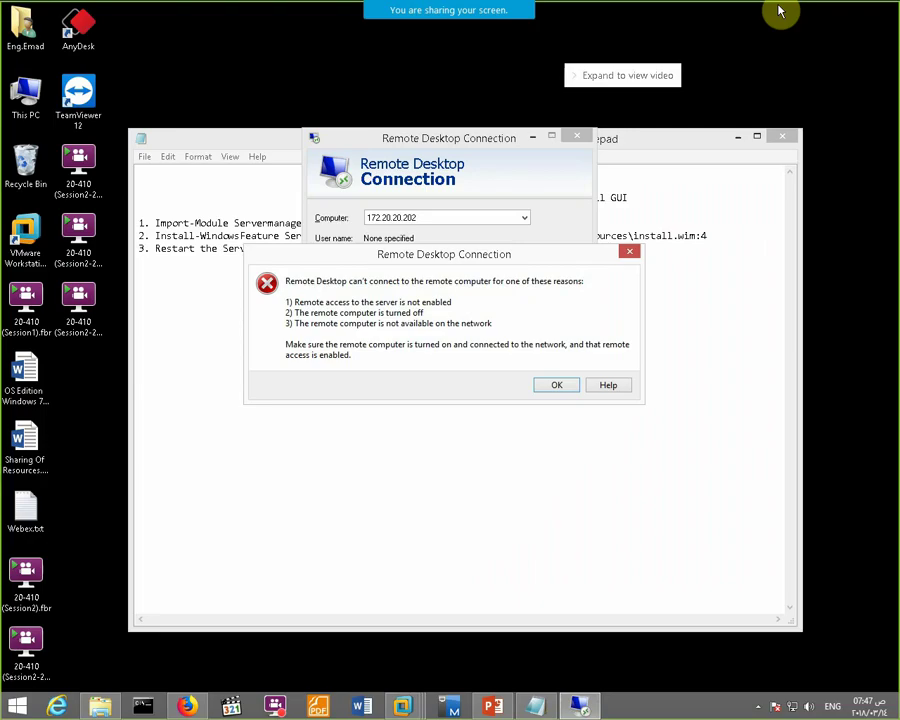
{"action": "left_click", "coordinate": [545, 386]}
{"action": "left_click", "coordinate": [505, 291]}
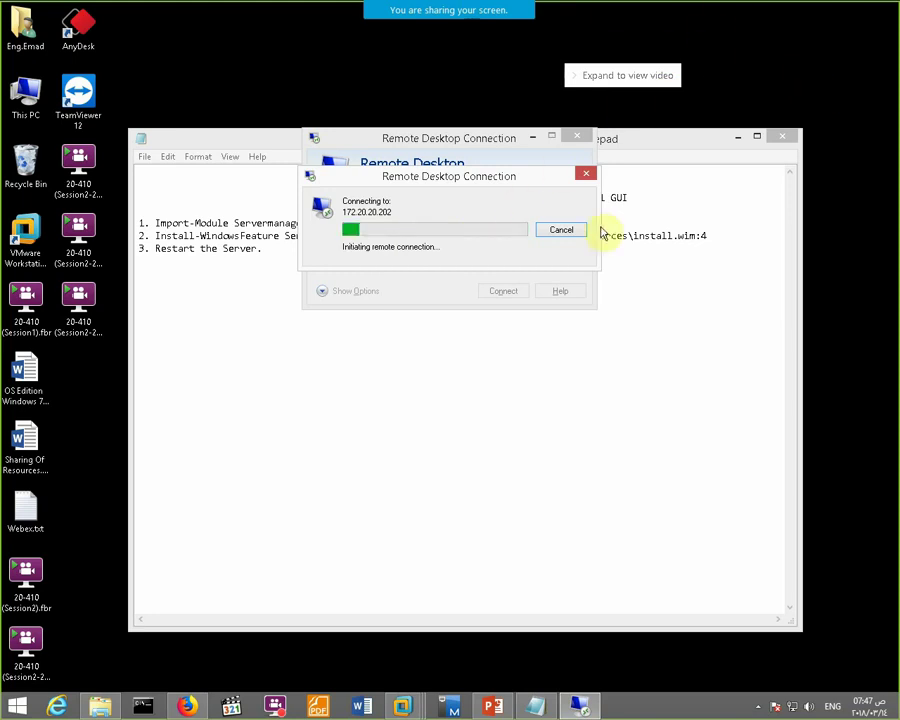
{"action": "left_click", "coordinate": [570, 230]}
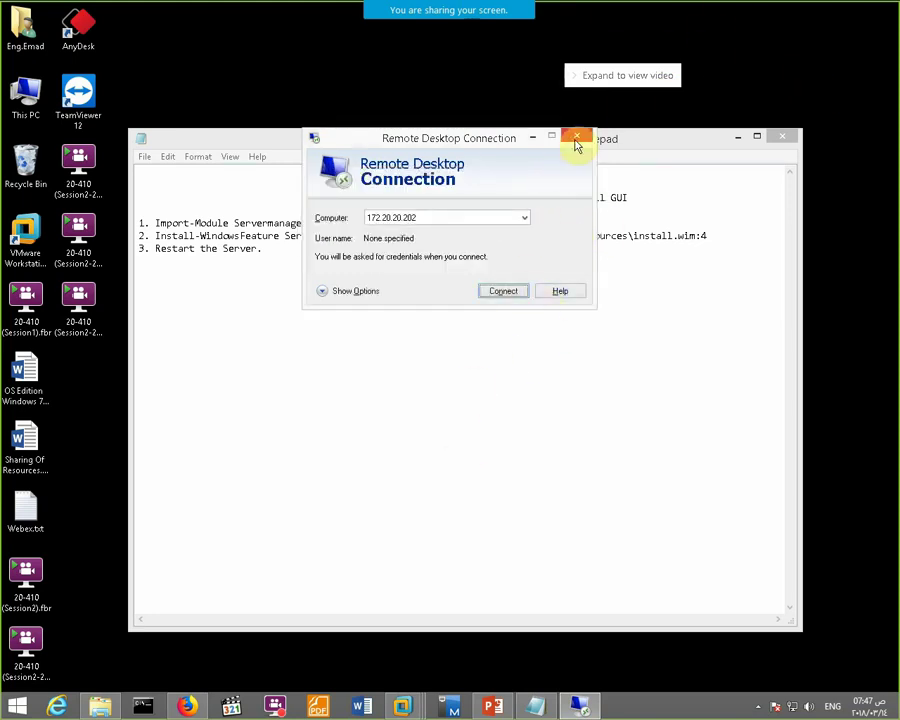
{"action": "left_click", "coordinate": [503, 291]}
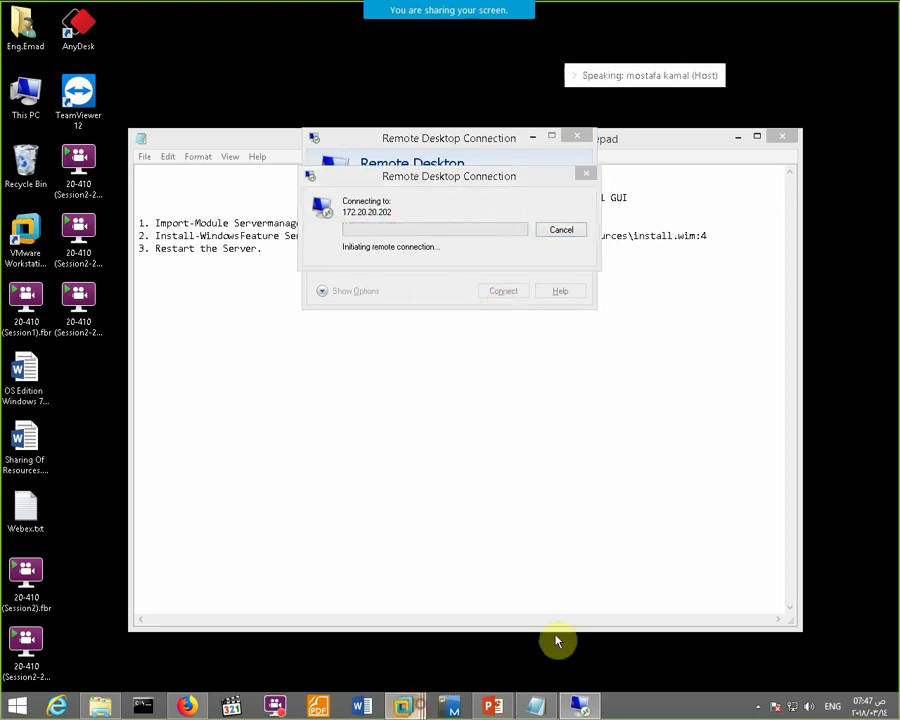
Step: Back in the virtual machine's sconfig, allow clients running any version of Remote Desktop (less secure)
{"action": "left_click", "coordinate": [786, 644]}
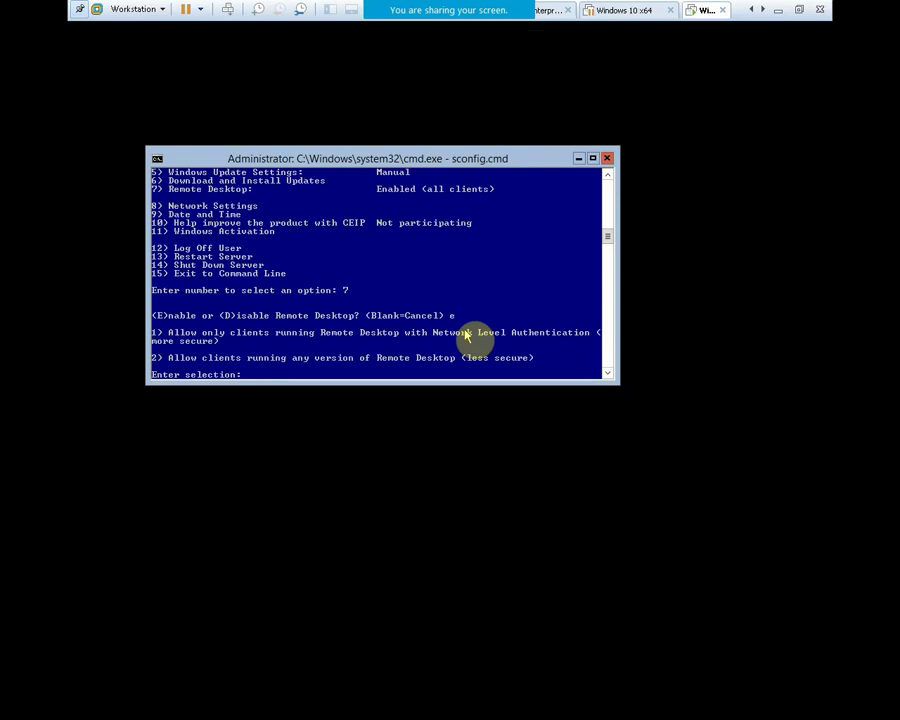
{"action": "key", "text": "Return"}
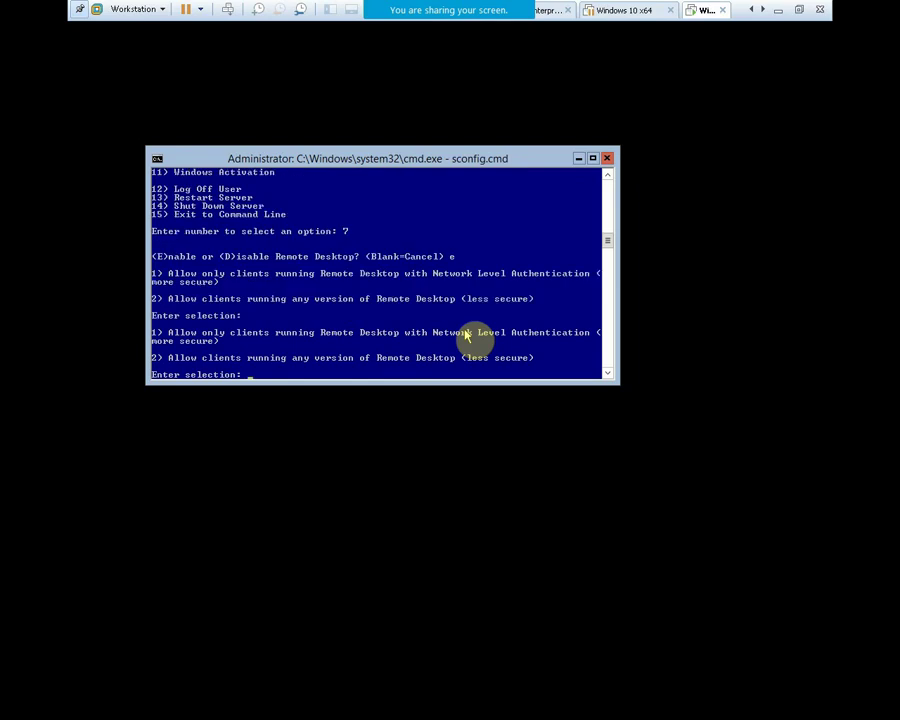
{"action": "type", "text": "2"}
{"action": "key", "text": "Return"}
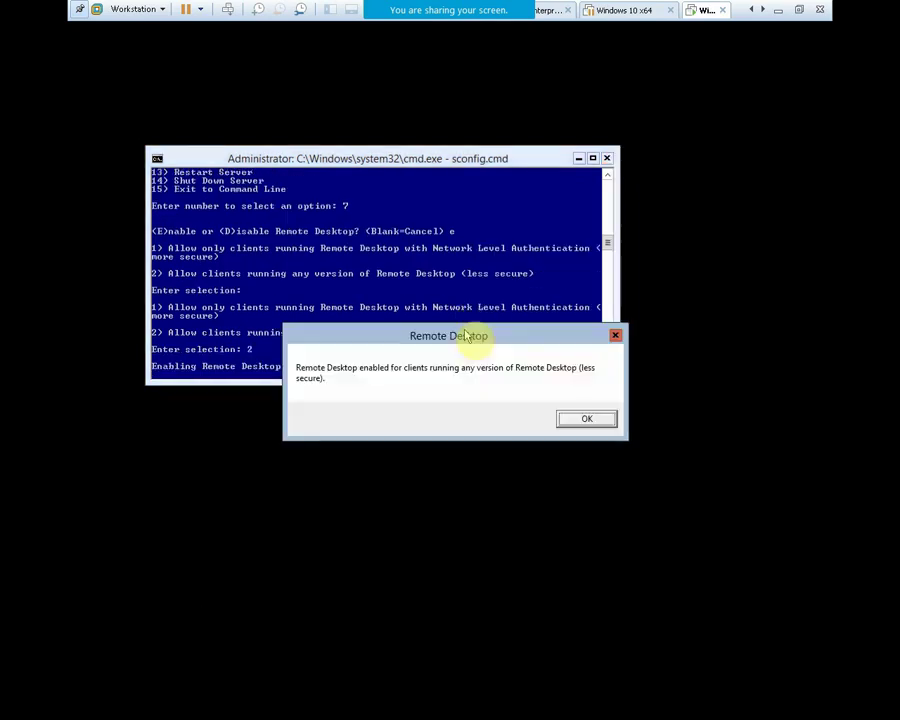
{"action": "key", "text": "Return"}
Step: Exit sconfig to the command line and try to run mstsc on the server
{"action": "type", "text": "15"}
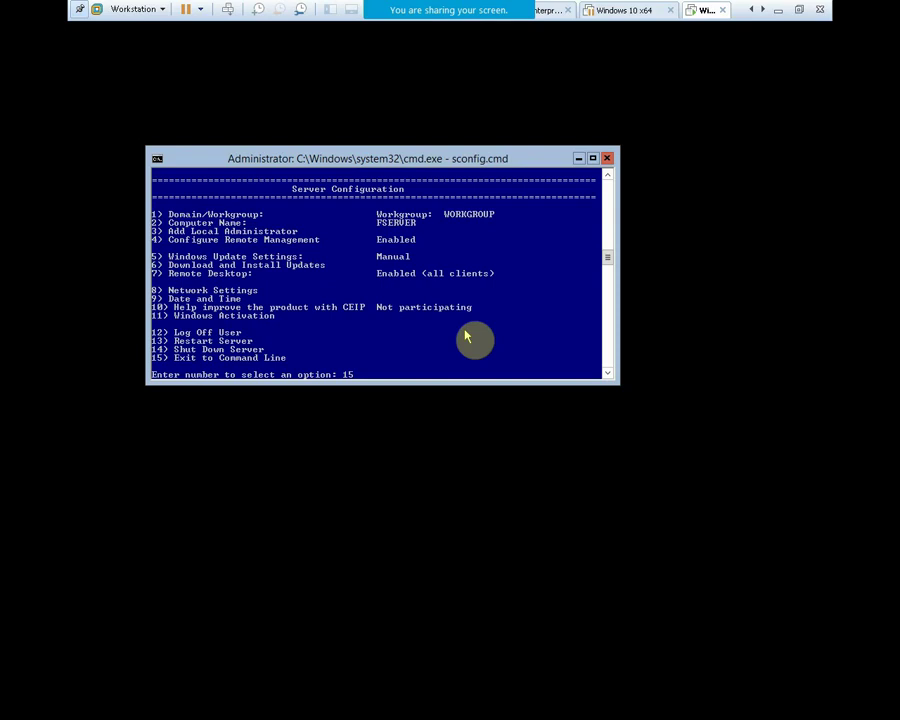
{"action": "key", "text": "Return"}
{"action": "type", "text": "mstsc"}
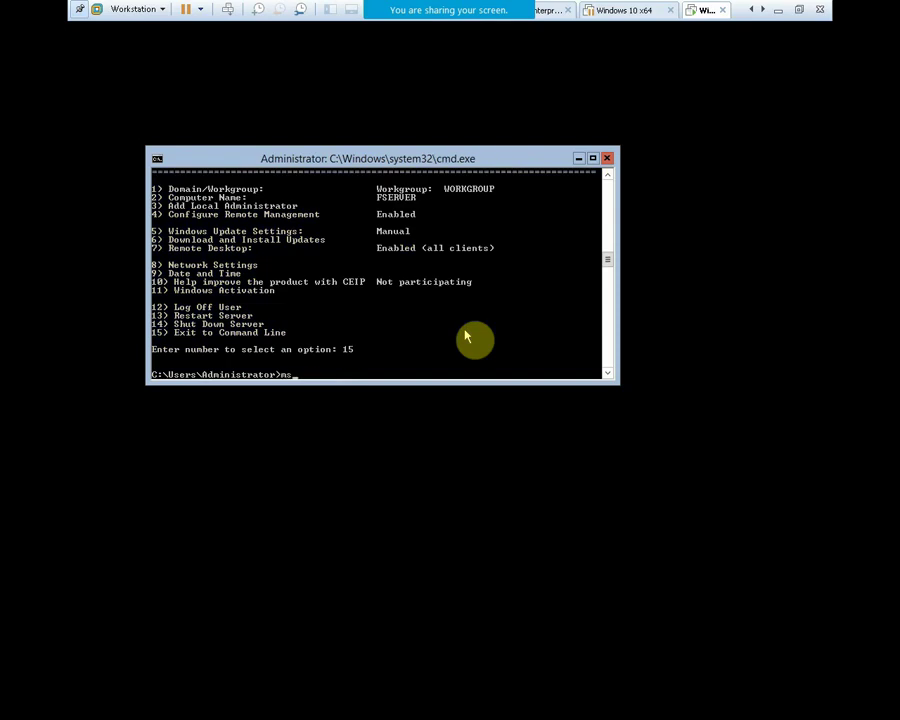
{"action": "key", "text": "Return"}
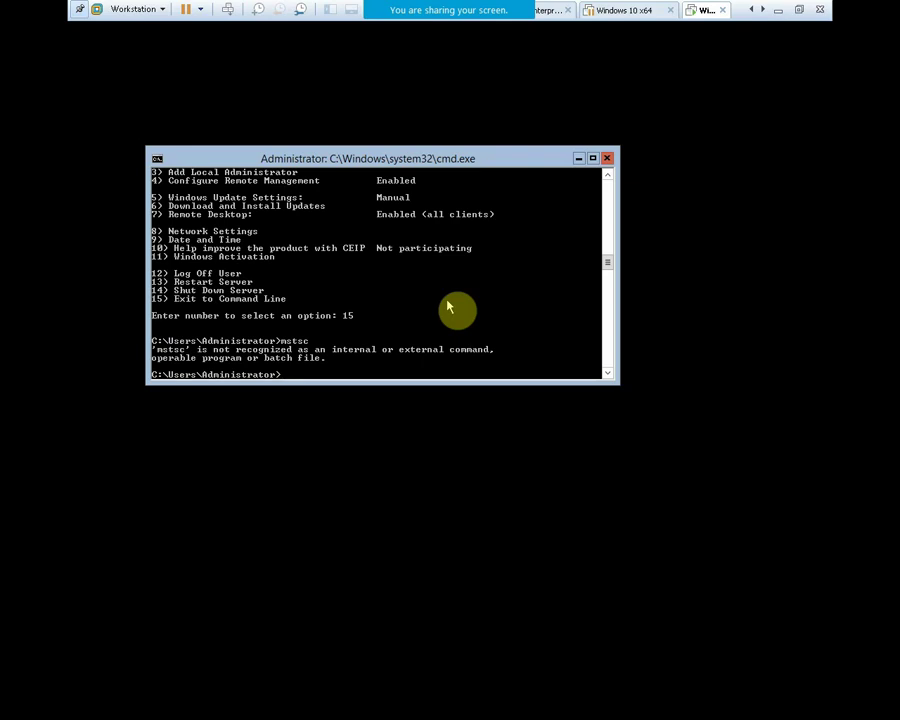
Step: Start PowerShell on the server and import the ServerManager module with Import-Module
{"action": "type", "text": "powershell"}
{"action": "key", "text": "Return"}
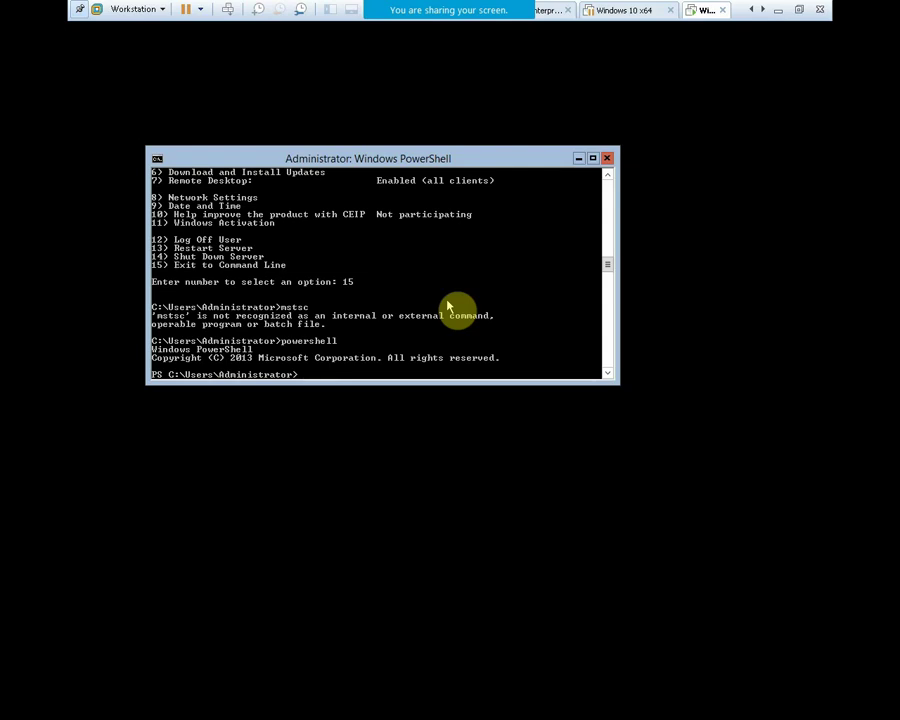
{"action": "type", "text": "In"}
{"action": "type", "text": "port"}
{"action": "type", "text": "-"}
{"action": "type", "text": "M"}
{"action": "type", "text": "odu"}
{"action": "type", "text": "le"}
{"action": "type", "text": " Ser"}
{"action": "type", "text": "verMa"}
{"action": "type", "text": "nager"}
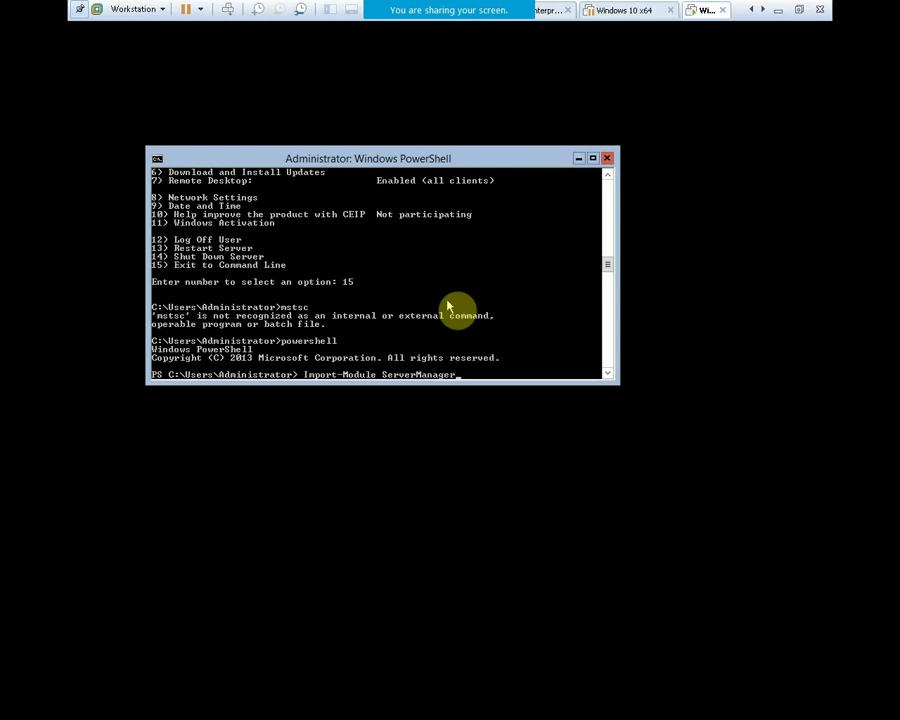
{"action": "key", "text": "Return"}
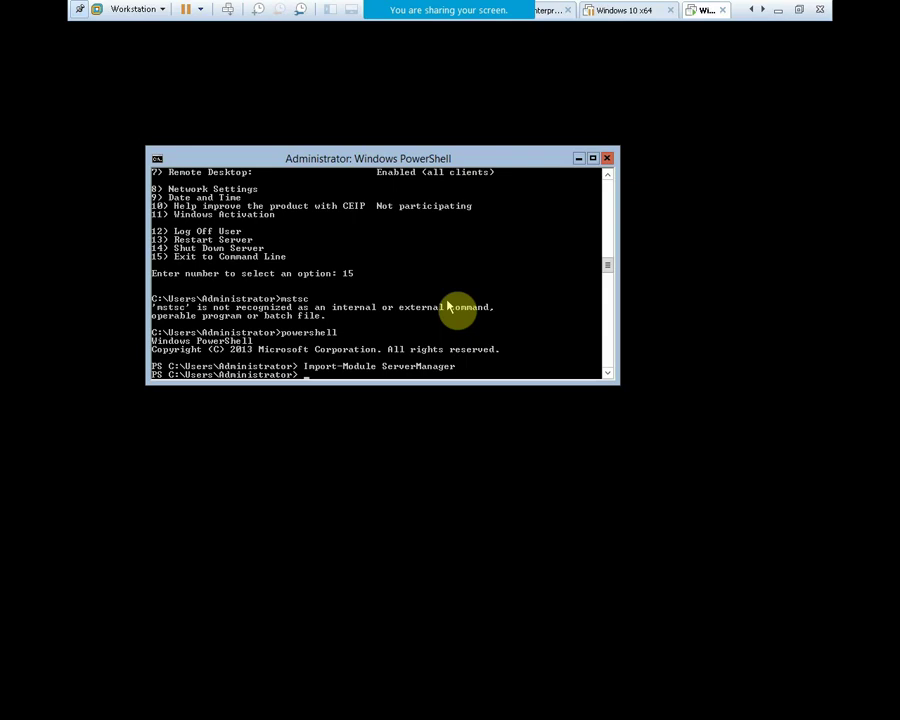
Step: Try to install the GUI with Install-WindowsFeature Server-Gui-Mgmt-Infra,Server-Gui-Shell-Source Wim:d:\sources\install.wim:4
{"action": "type", "text": "Install-W"}
{"action": "key", "text": "Tab"}
{"action": "type", "text": "in"}
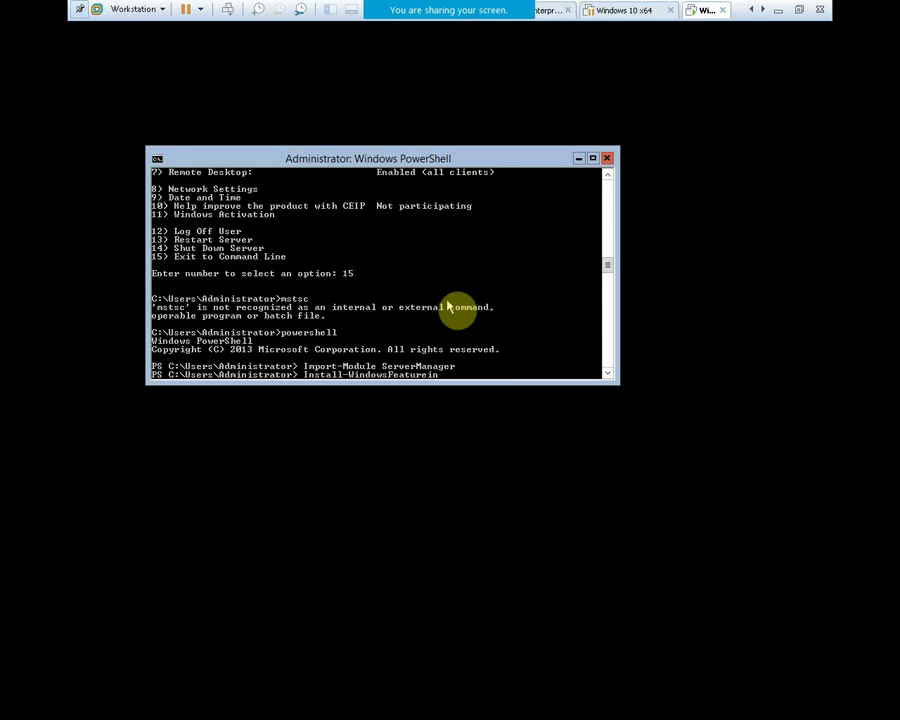
{"action": "key", "text": "BackSpace"}
{"action": "key", "text": "BackSpace"}
{"action": "type", "text": "Server-Gui-Mgmt-Infra"}
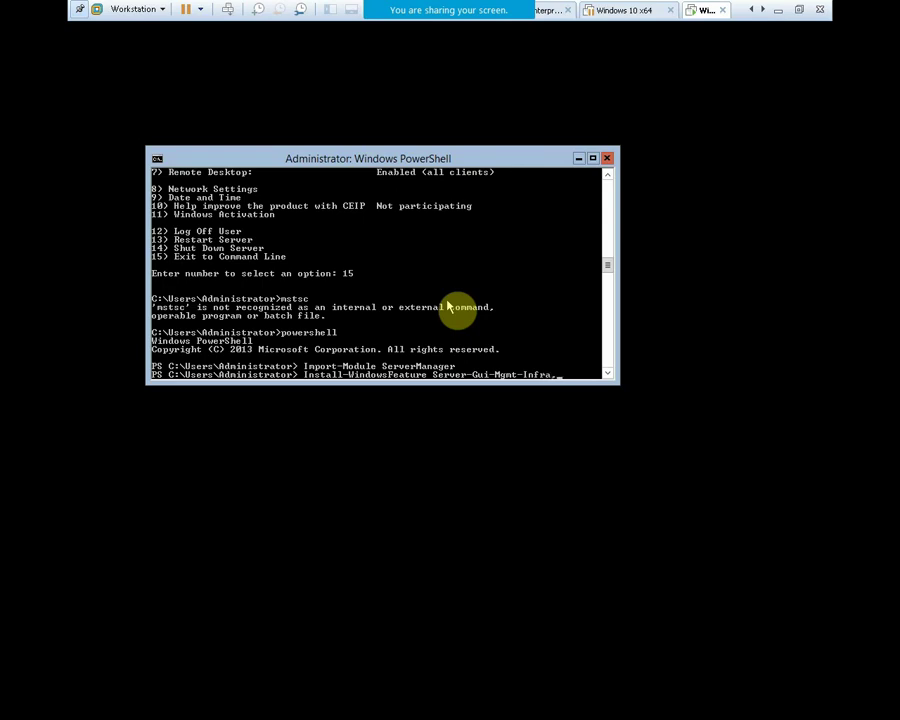
{"action": "type", "text": ",Server-Gui"}
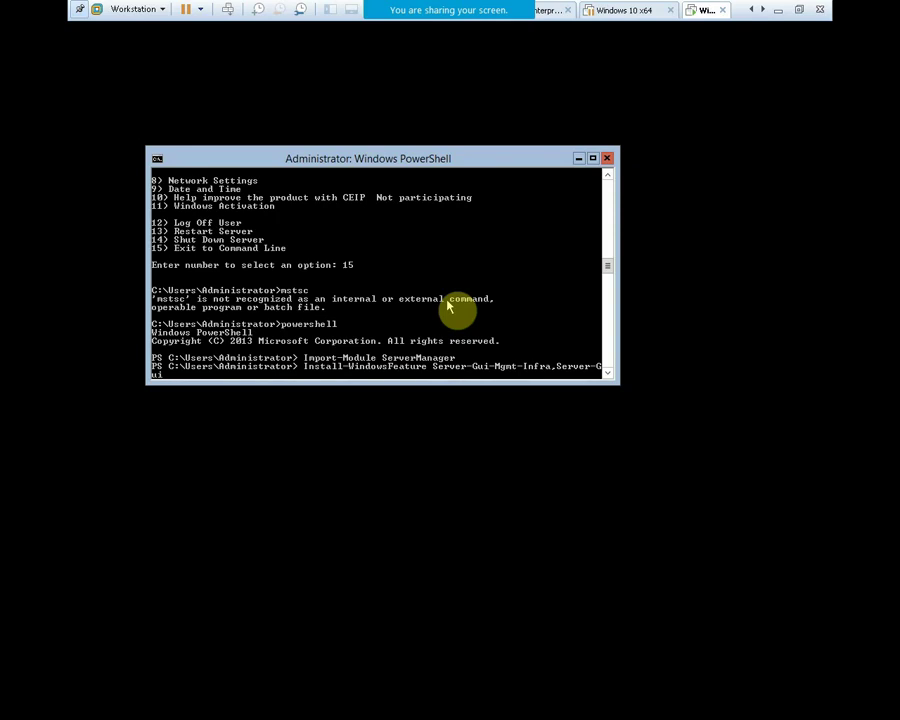
{"action": "type", "text": "-Shell-Source Wim:d:\\"}
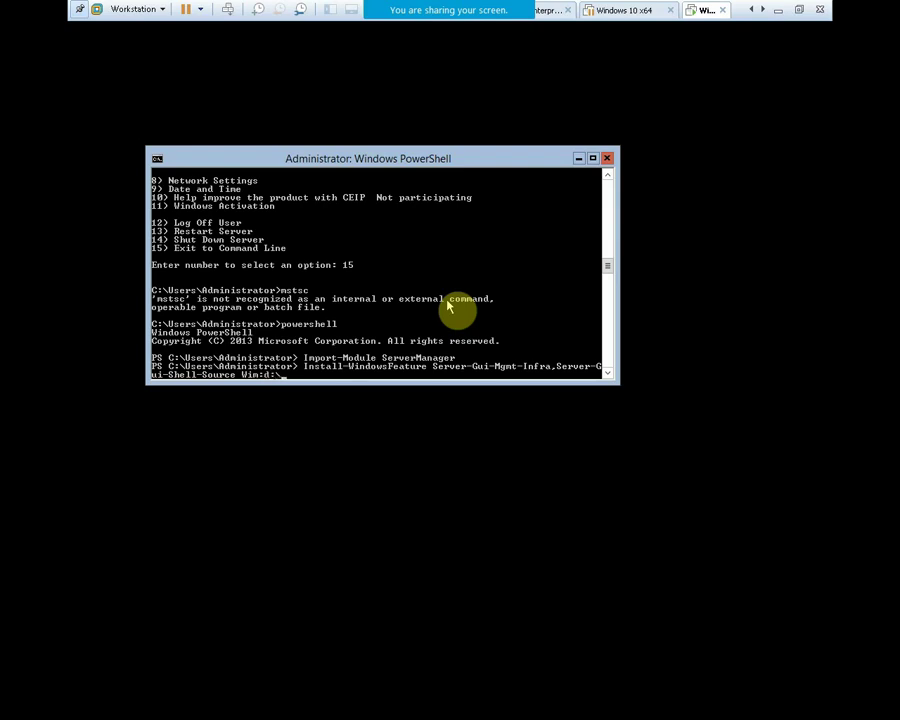
{"action": "type", "text": "sorc"}
{"action": "key", "text": "BackSpace"}
{"action": "key", "text": "BackSpace"}
{"action": "type", "text": "urces\\install.wim:4"}
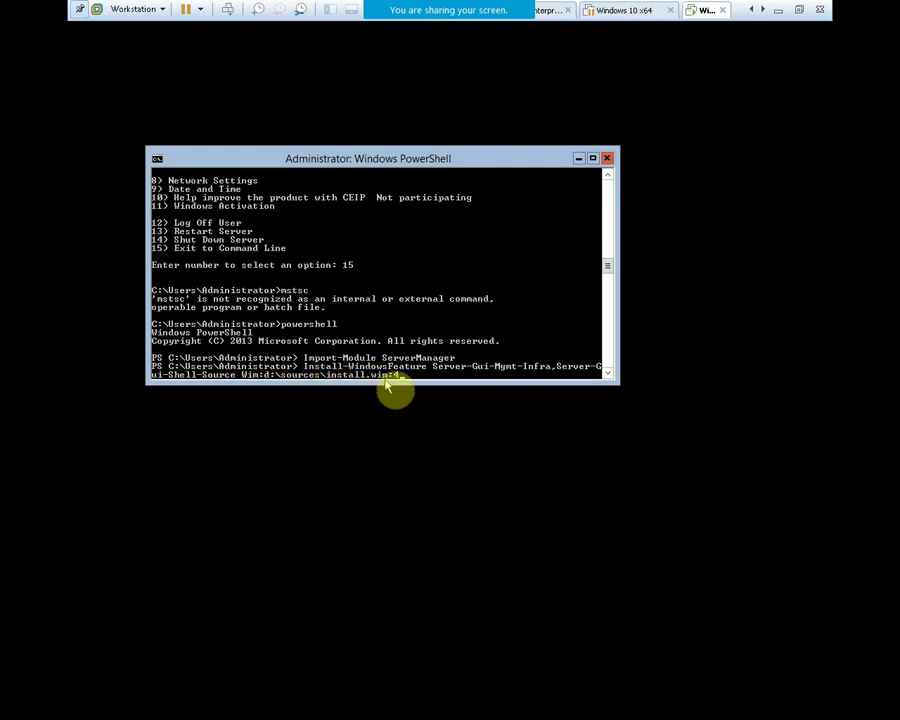
{"action": "key", "text": "Return"}
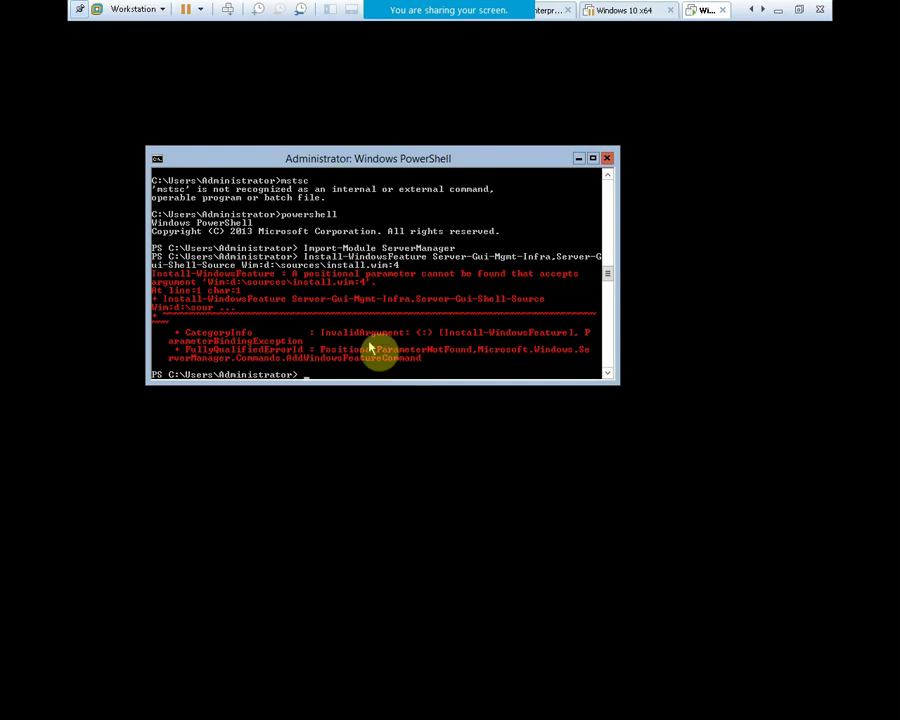
Step: Check access to drive D: by switching to it, and return to drive C:
{"action": "type", "text": "d:"}
{"action": "key", "text": "Return"}
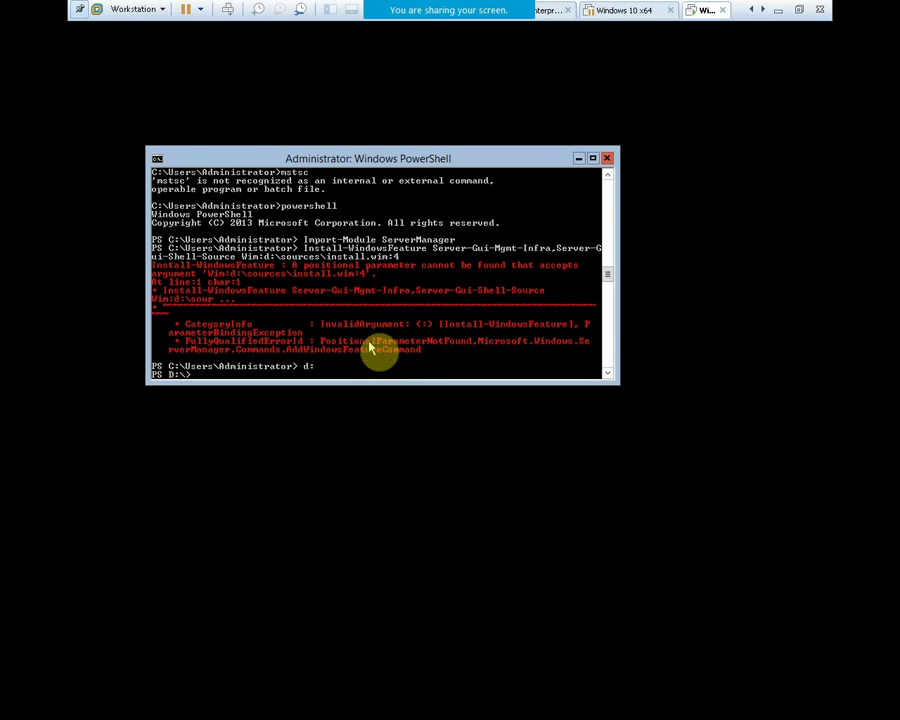
{"action": "type", "text": "c:"}
{"action": "key", "text": "Return"}
Step: Return to drive C: in PowerShell and import the ServerManager module again with Import-Module
{"action": "type", "text": "d:"}
{"action": "key", "text": "Up"}
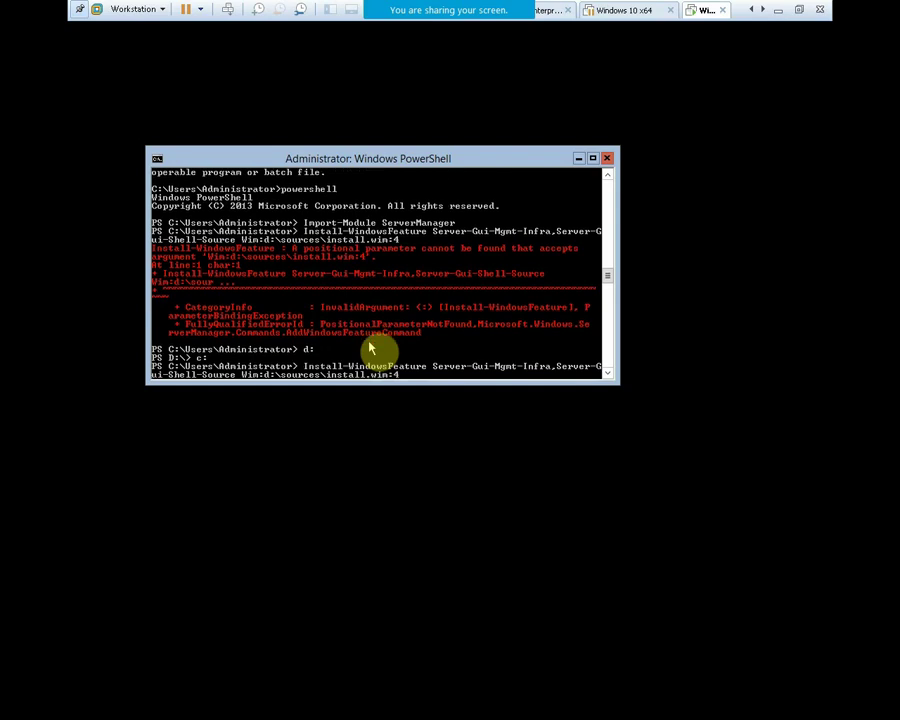
{"action": "key", "text": "Up"}
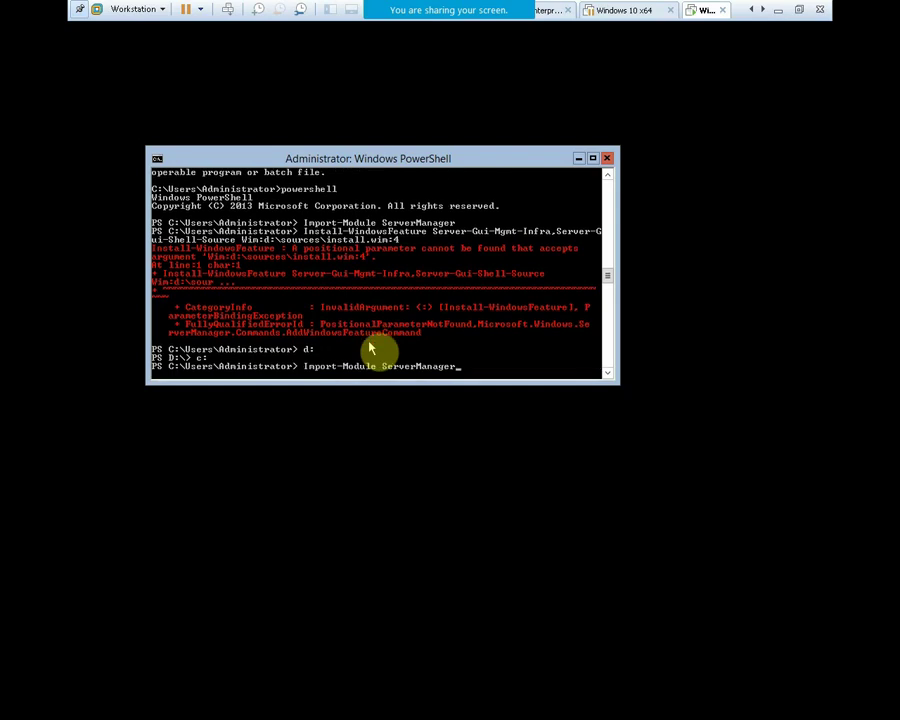
{"action": "key", "text": "Return"}
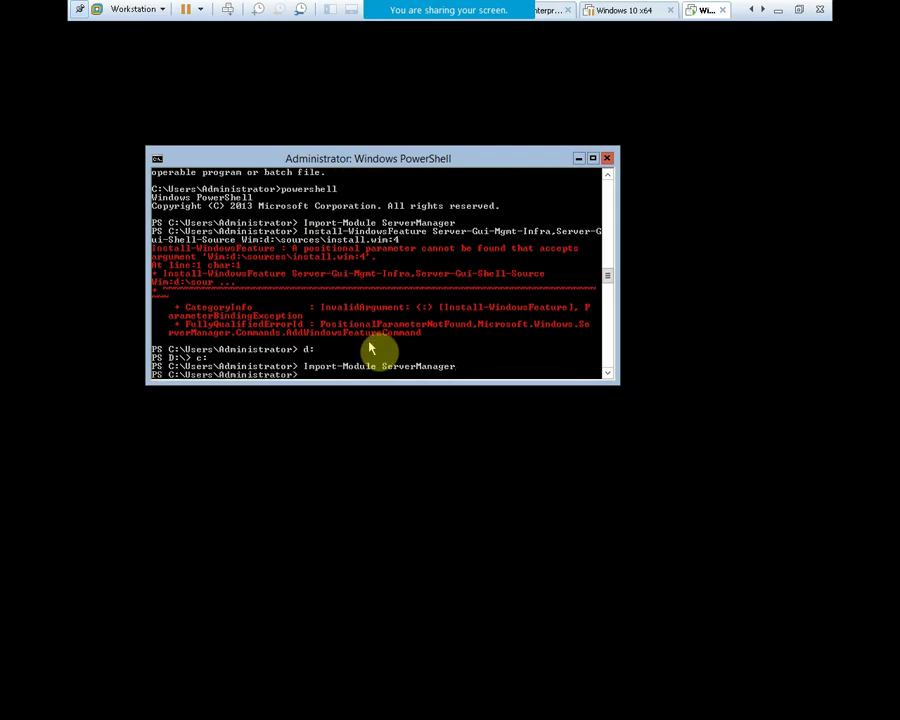
Step: Switch to the Notepad conversion notes on the host and copy the Install-WindowsFeature command from line 2
{"action": "left_click", "coordinate": [779, 12]}
{"action": "left_click", "coordinate": [558, 386]}
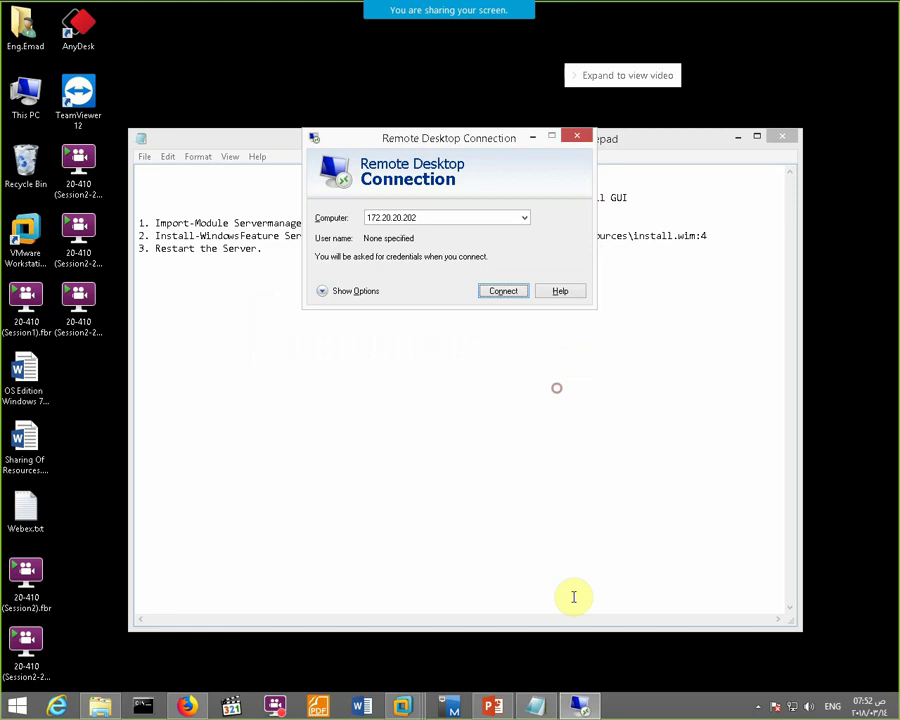
{"action": "left_click", "coordinate": [494, 622]}
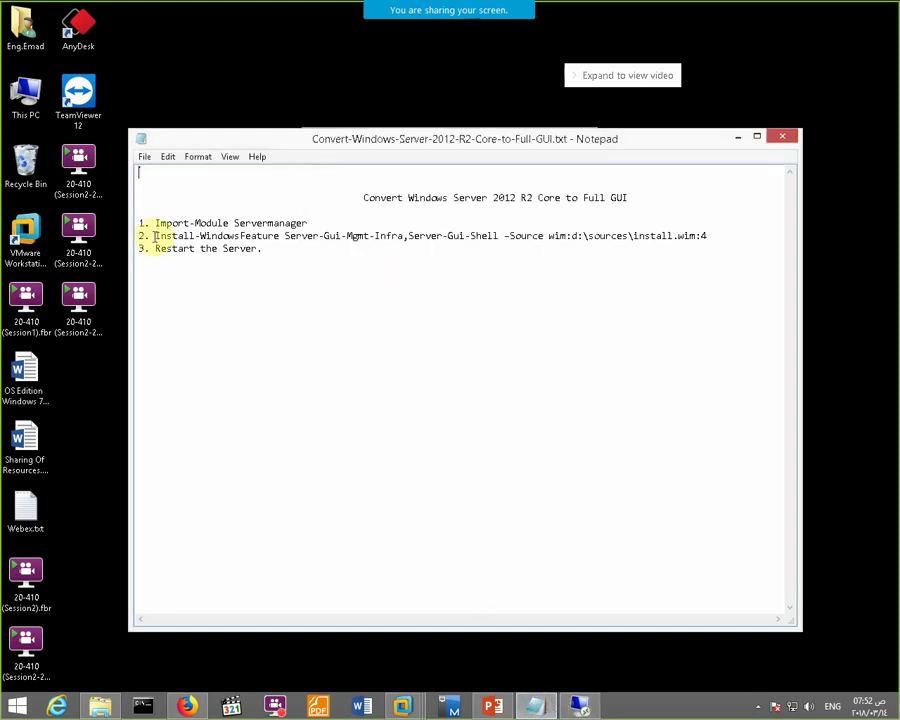
{"action": "left_click_drag", "start_coordinate": [155, 236], "coordinate": [758, 238]}
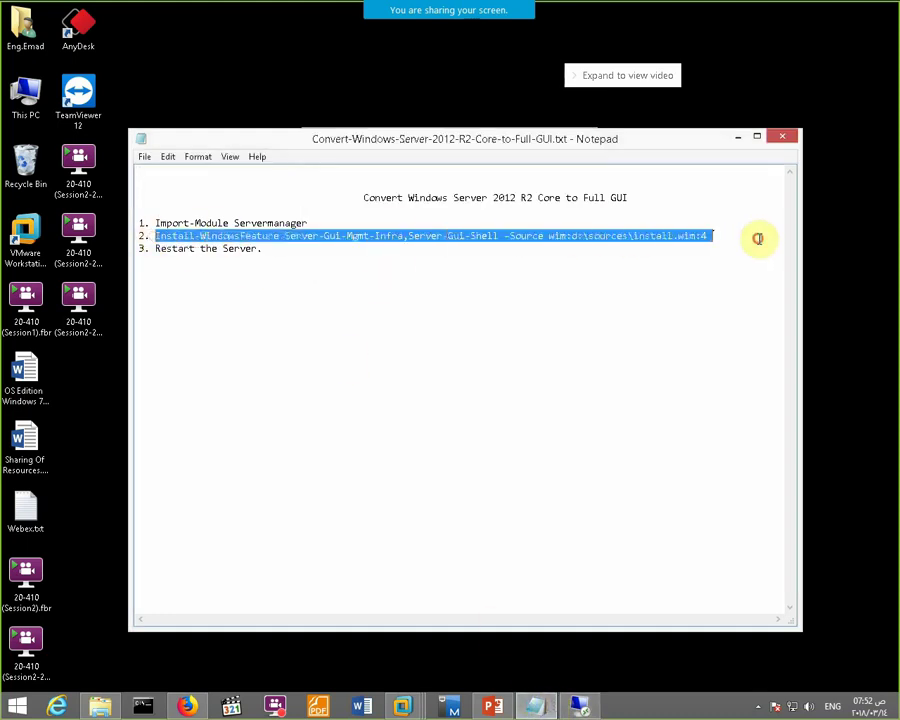
{"action": "right_click", "coordinate": [649, 236]}
{"action": "left_click", "coordinate": [680, 279]}
Step: Switch back to the Windows Server 2012 VM, take it out of full screen, and try to paste the copied command
{"action": "left_click", "coordinate": [403, 706]}
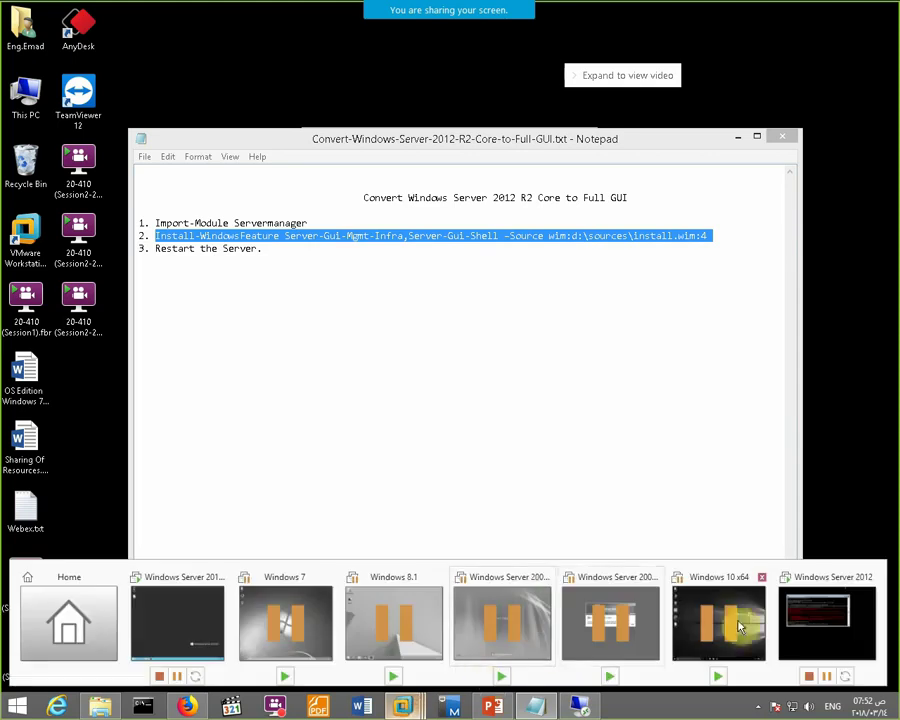
{"action": "left_click", "coordinate": [804, 618]}
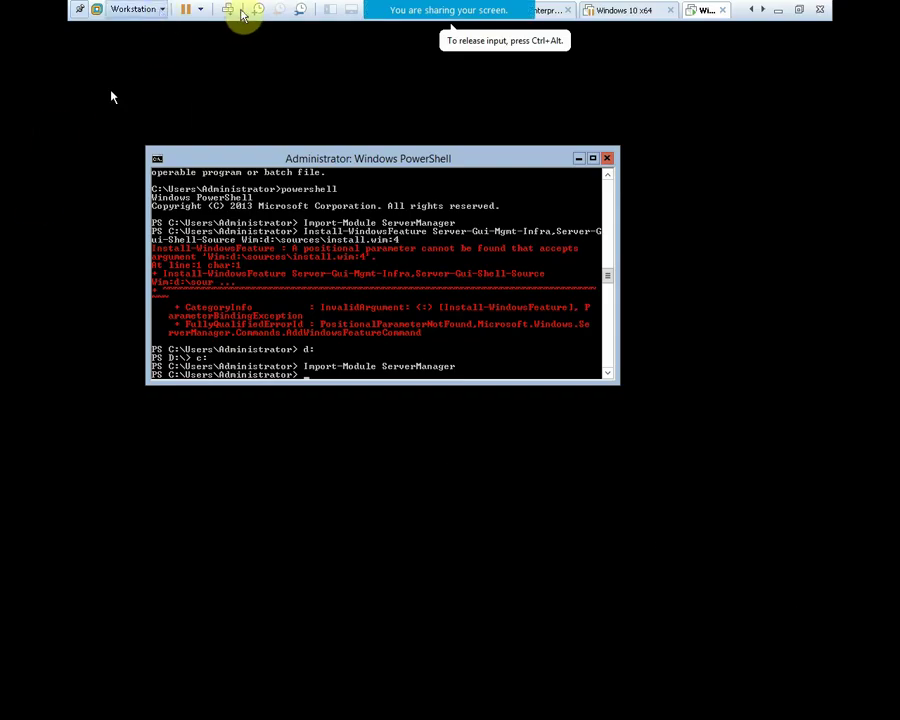
{"action": "left_click", "coordinate": [799, 10]}
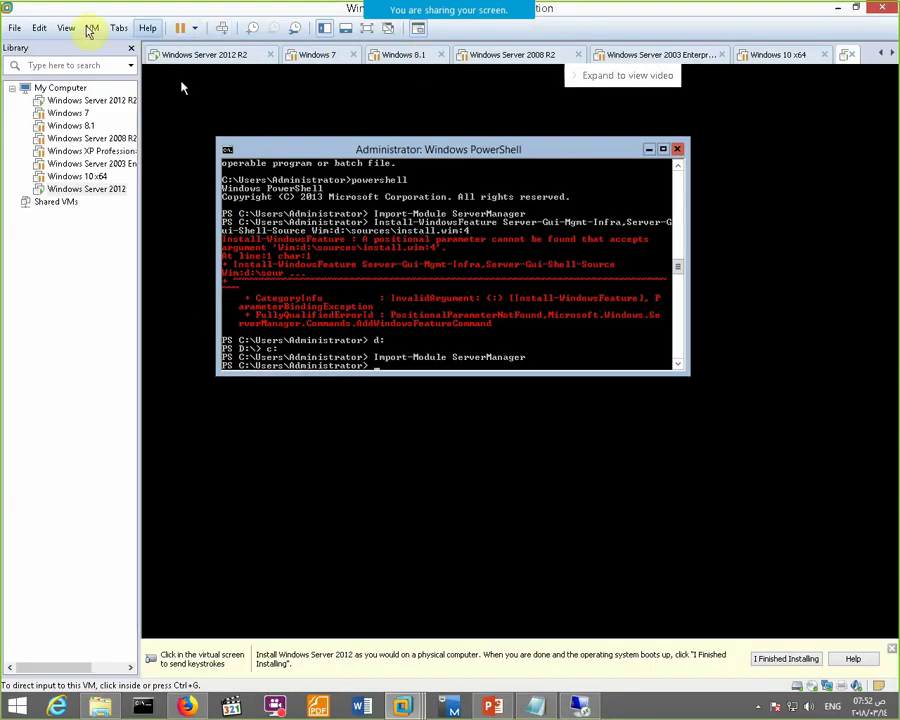
{"action": "left_click", "coordinate": [40, 27]}
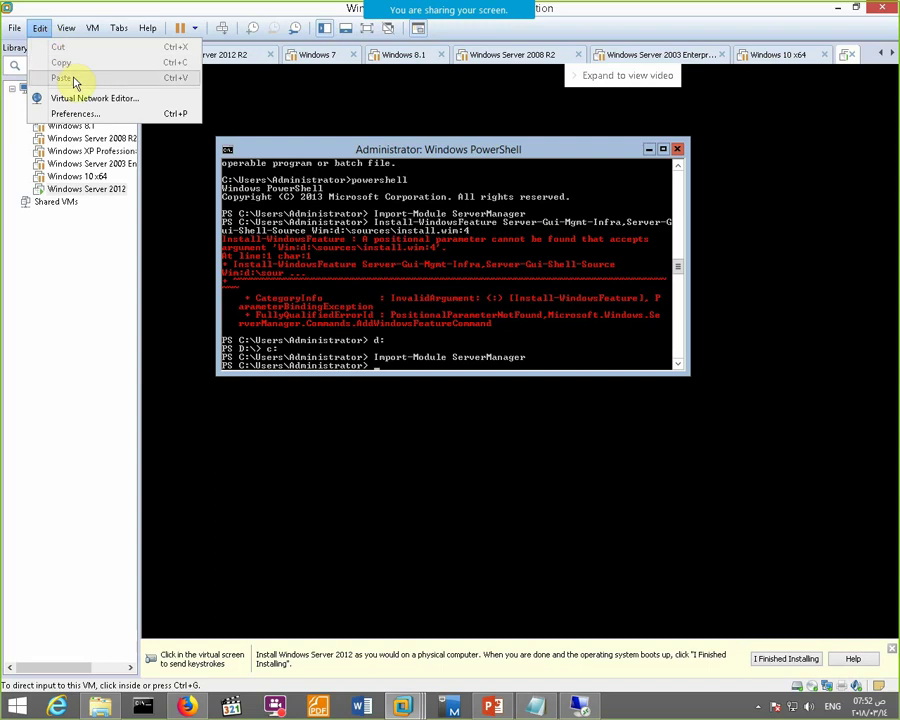
{"action": "left_click", "coordinate": [397, 374]}
{"action": "key", "text": "ctrl+alt"}
Step: Arrange the VMware Workstation and Notepad windows so the notes' command and the VM's PowerShell console are both visible
{"action": "mouse_move", "coordinate": [316, 15]}
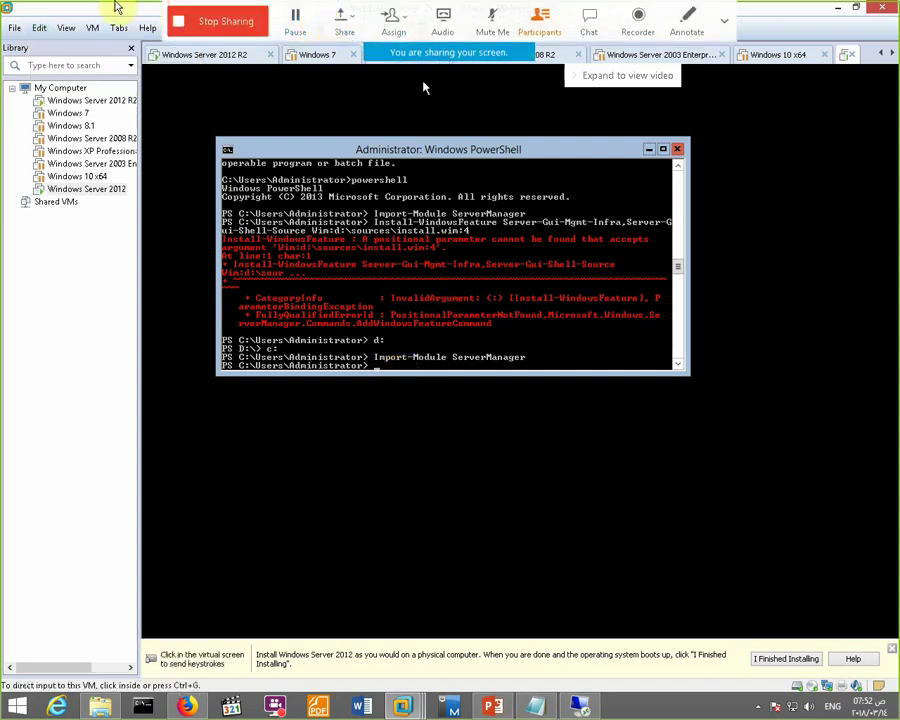
{"action": "left_click_drag", "start_coordinate": [116, 10], "coordinate": [262, 175]}
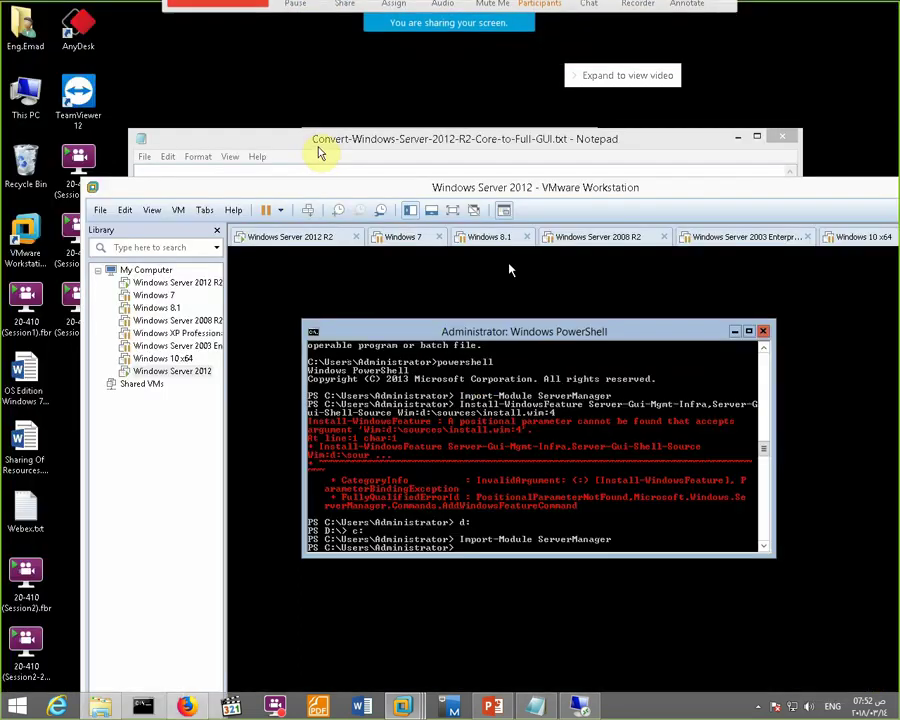
{"action": "left_click_drag", "start_coordinate": [314, 148], "coordinate": [282, 66]}
{"action": "left_click", "coordinate": [822, 210]}
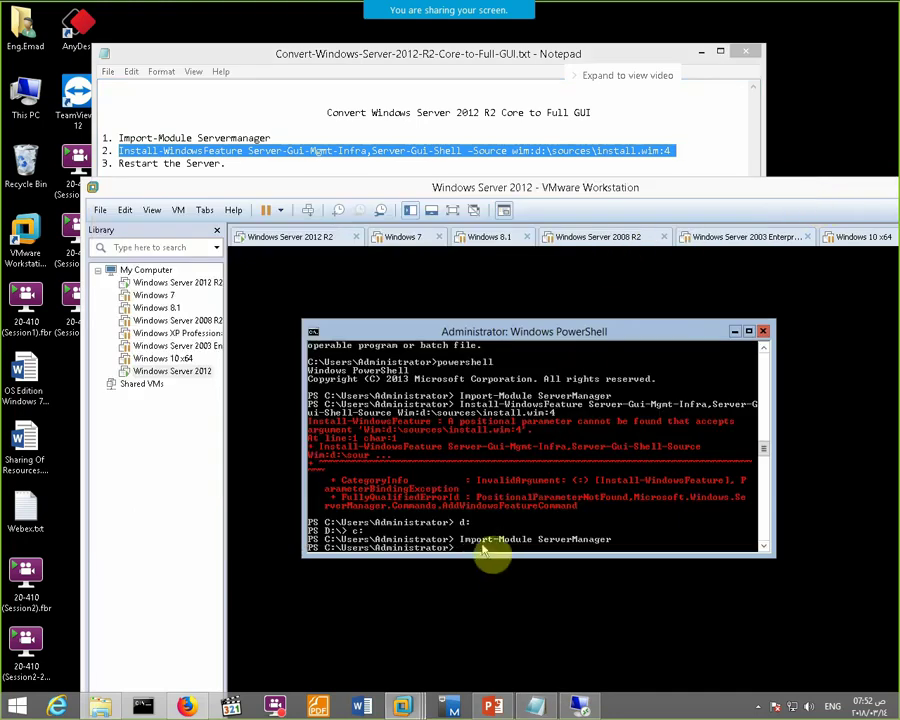
Step: Correct and run the recalled command as Install-WindowsFeature Server-Gui-Mgmt-Infra,Server-Gui-Shell -Source Wim:d:\sources\install.wim:4, and return the VM to full screen
{"action": "key", "text": "Up"}
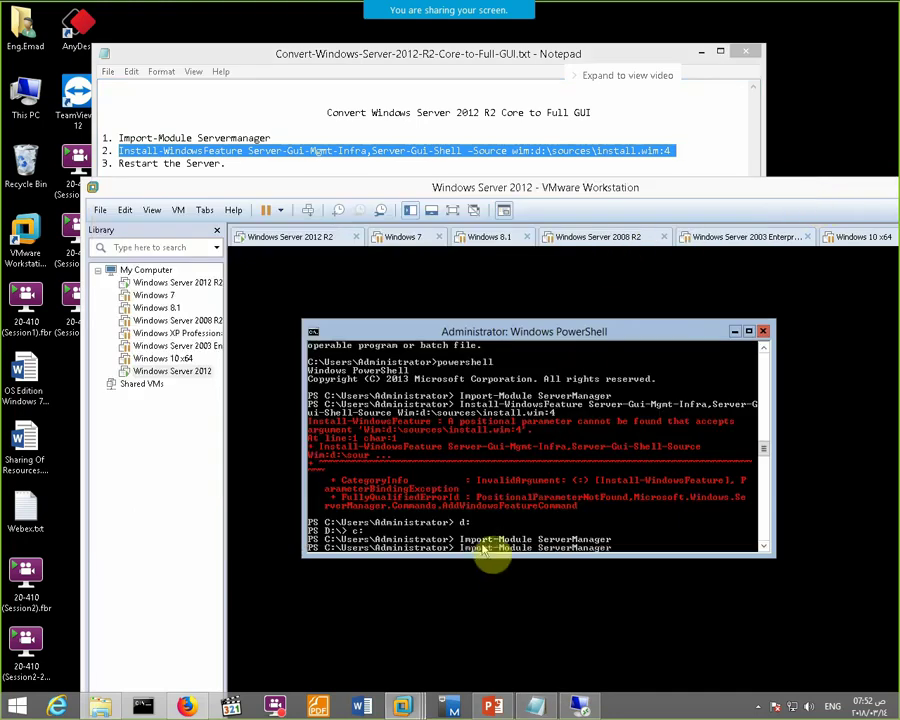
{"action": "key", "text": "Up"}
{"action": "key", "text": "Up"}
{"action": "key", "text": "Up"}
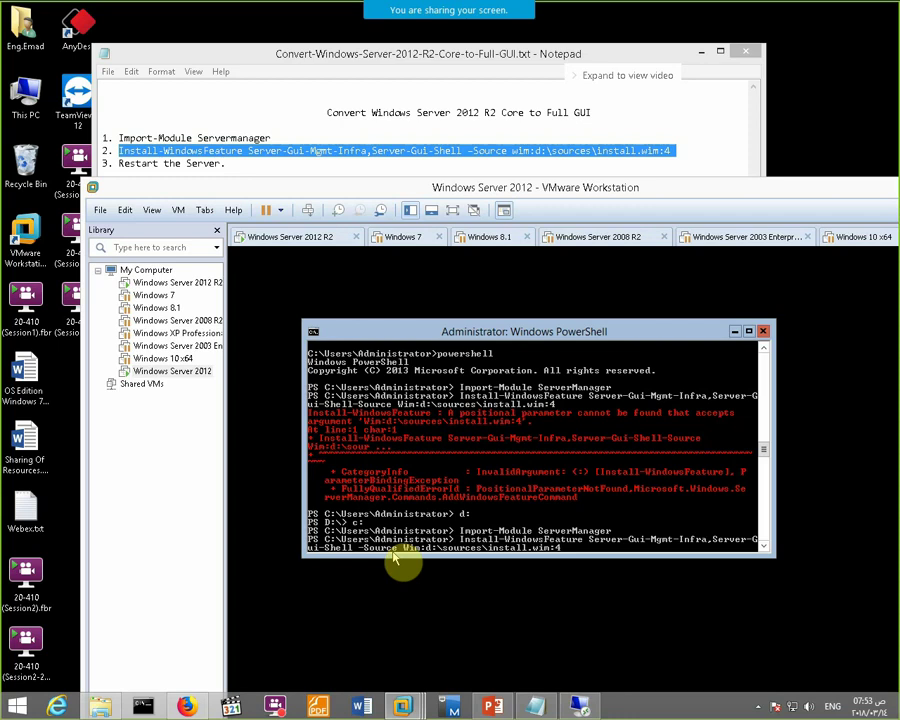
{"action": "key", "text": "Return"}
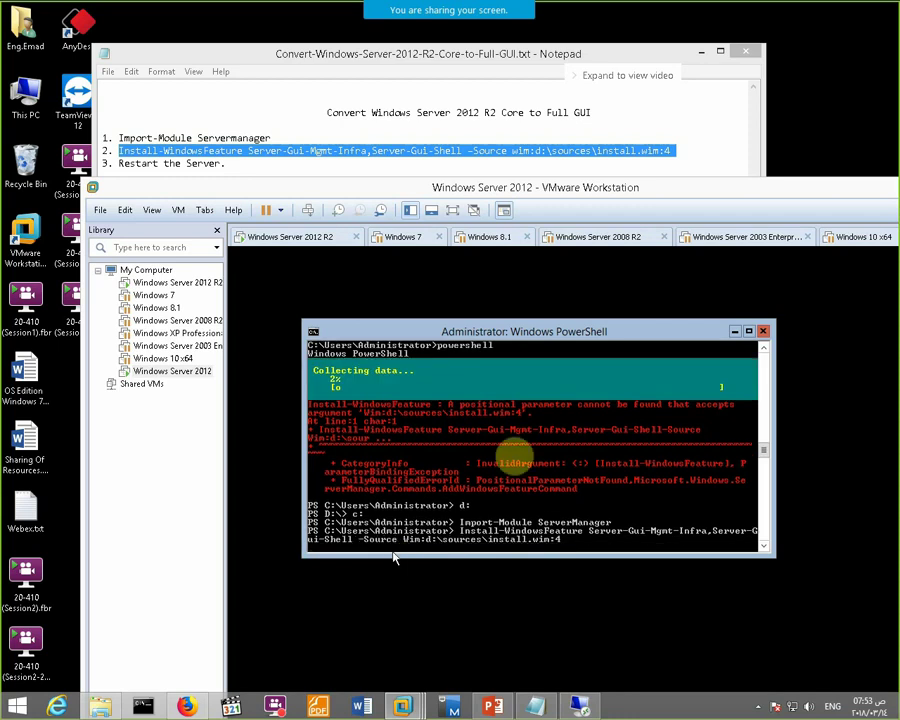
{"action": "left_click", "coordinate": [463, 212]}
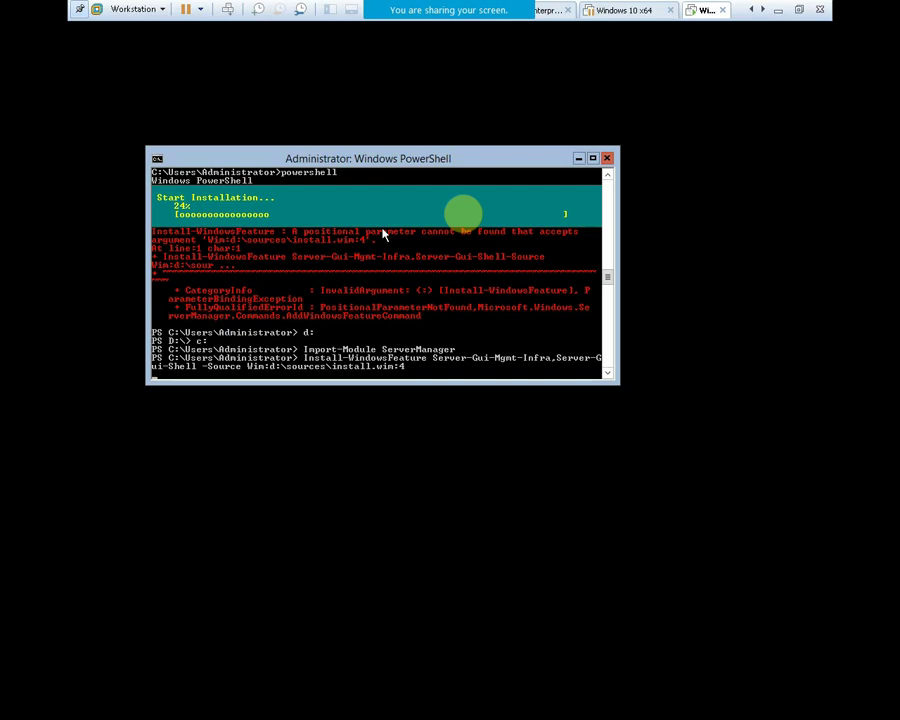
{"action": "key", "text": "Return"}
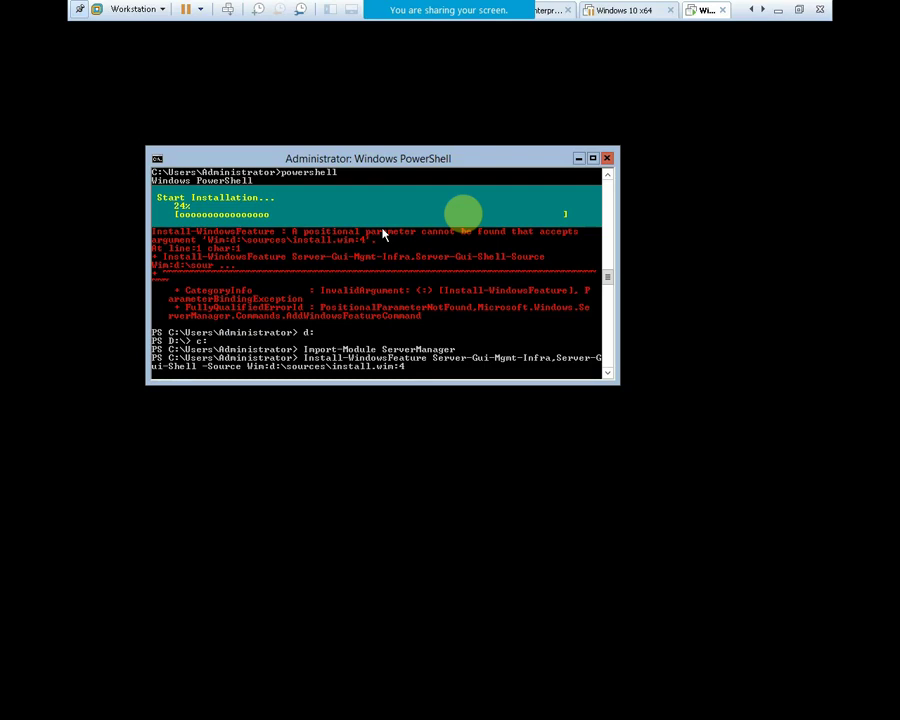
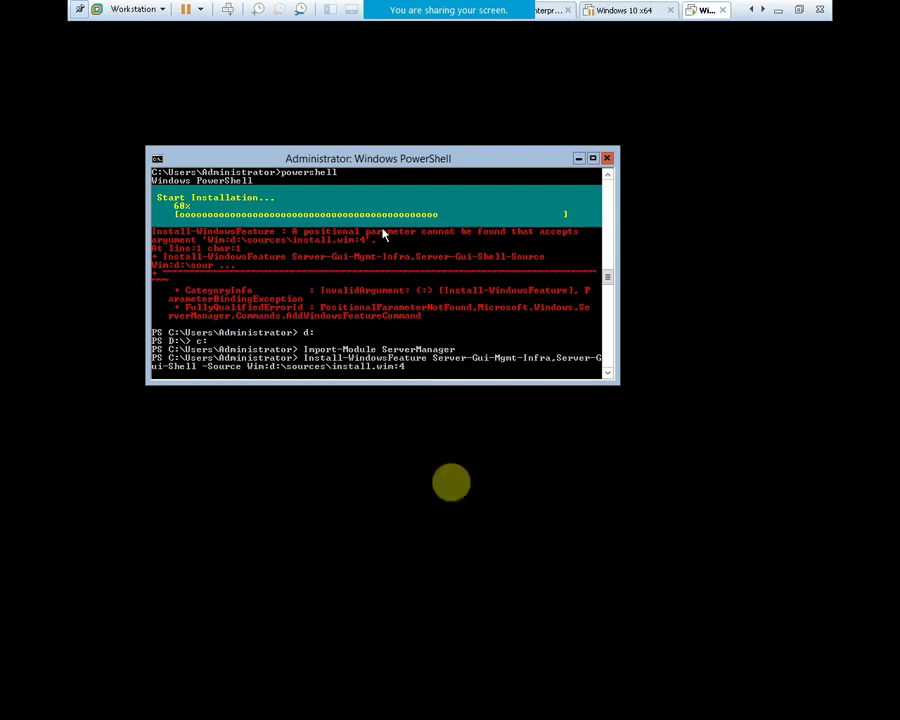
{"action": "left_click", "coordinate": [715, 133]}
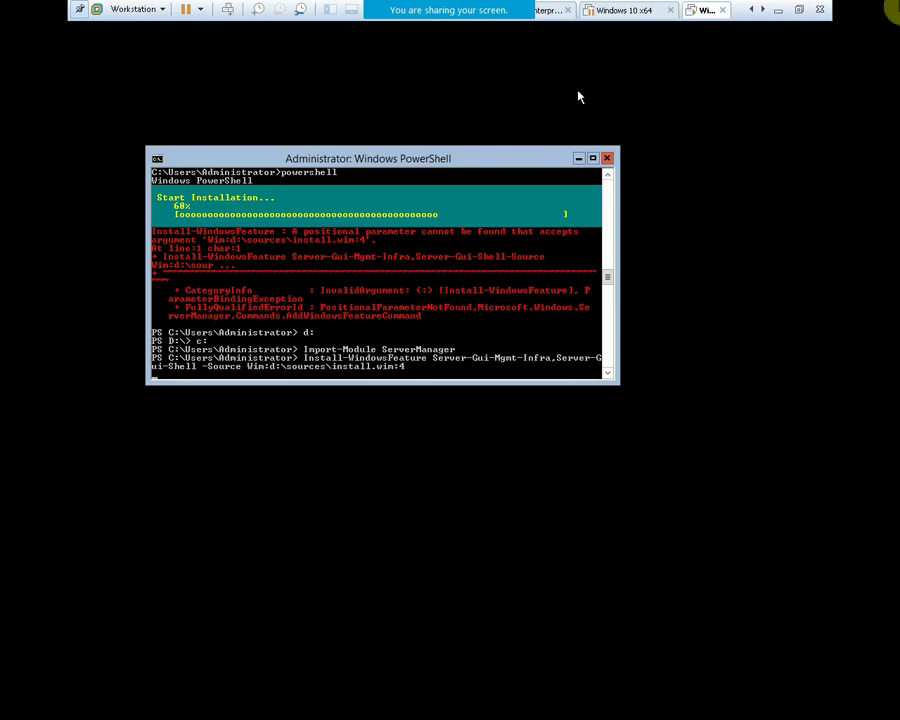
{"action": "left_click", "coordinate": [778, 10]}
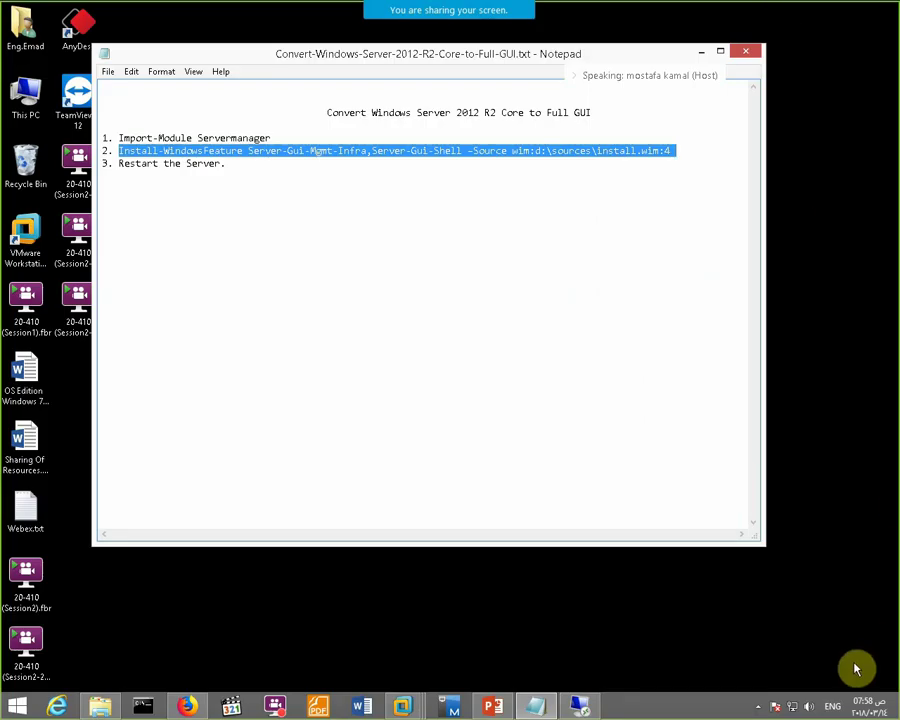
{"action": "left_click", "coordinate": [759, 706]}
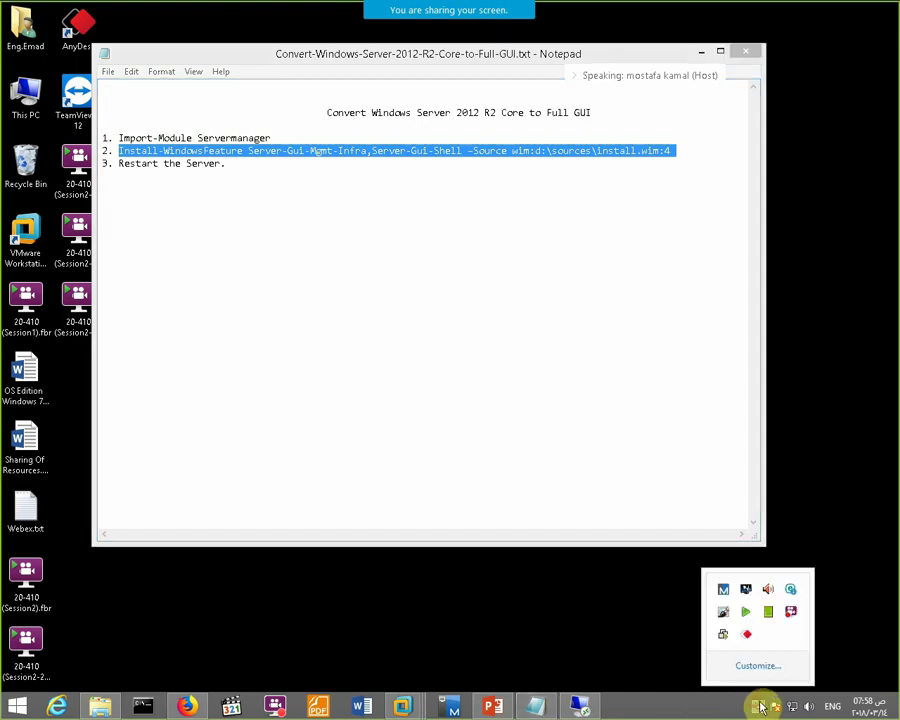
{"action": "left_click", "coordinate": [790, 611]}
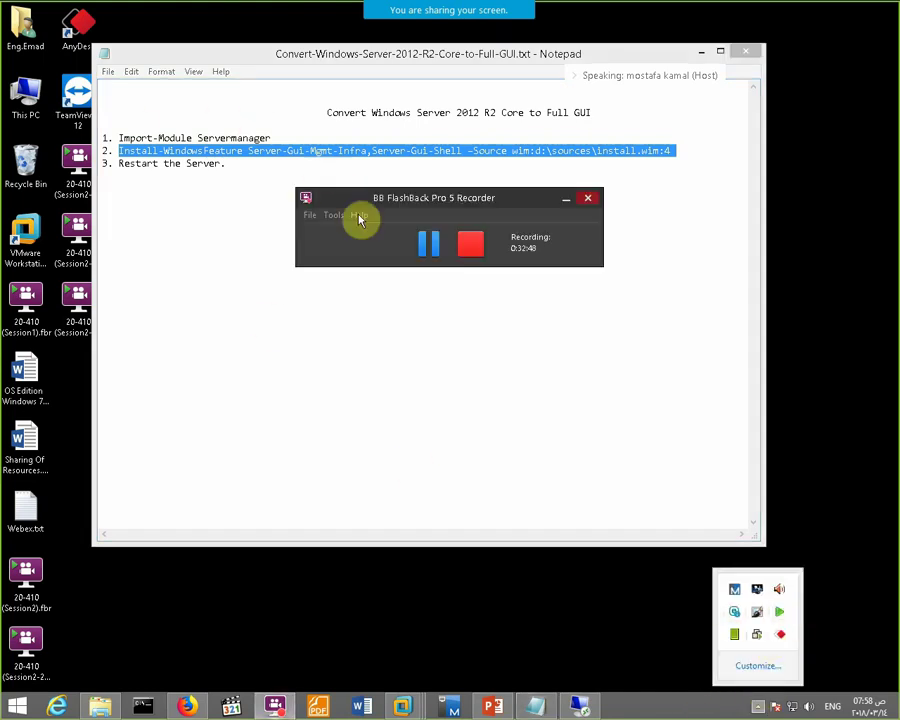
{"action": "left_click", "coordinate": [424, 245]}
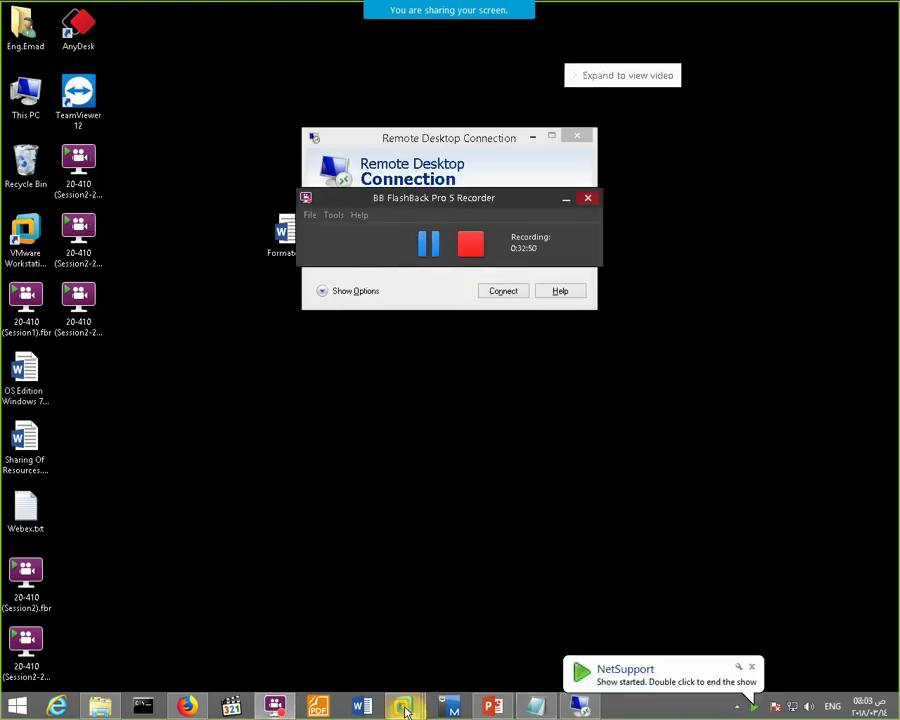
Step: Switch to the Windows Server 2012 VM and restart the server immediately with shutdown /r /t 0
{"action": "mouse_move", "coordinate": [542, 641]}
{"action": "left_click", "coordinate": [805, 623]}
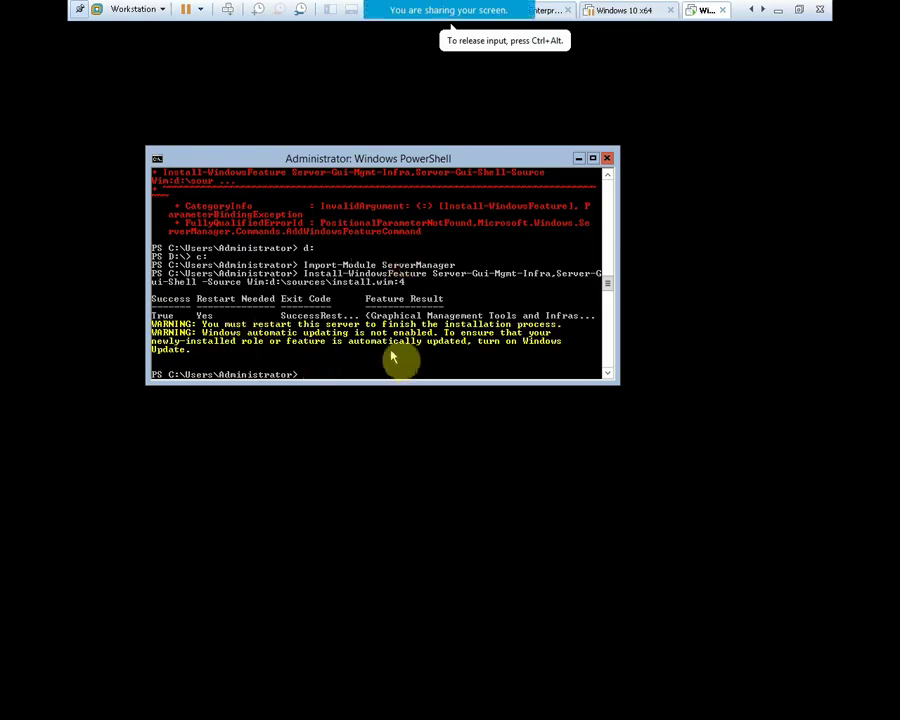
{"action": "type", "text": "shutdown "}
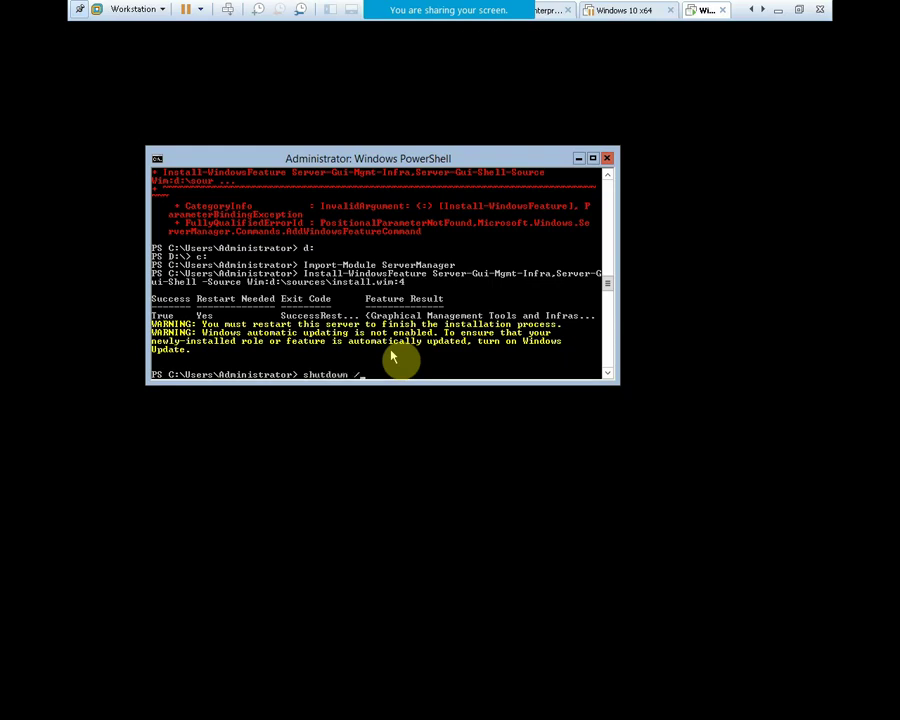
{"action": "type", "text": "/r /t 0"}
{"action": "key", "text": "Return"}
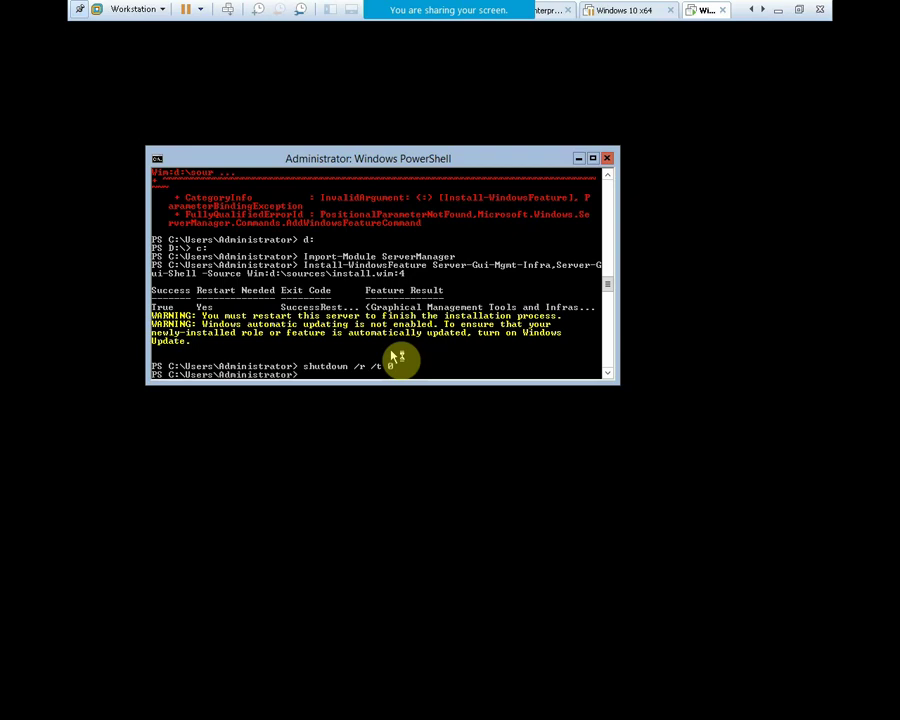